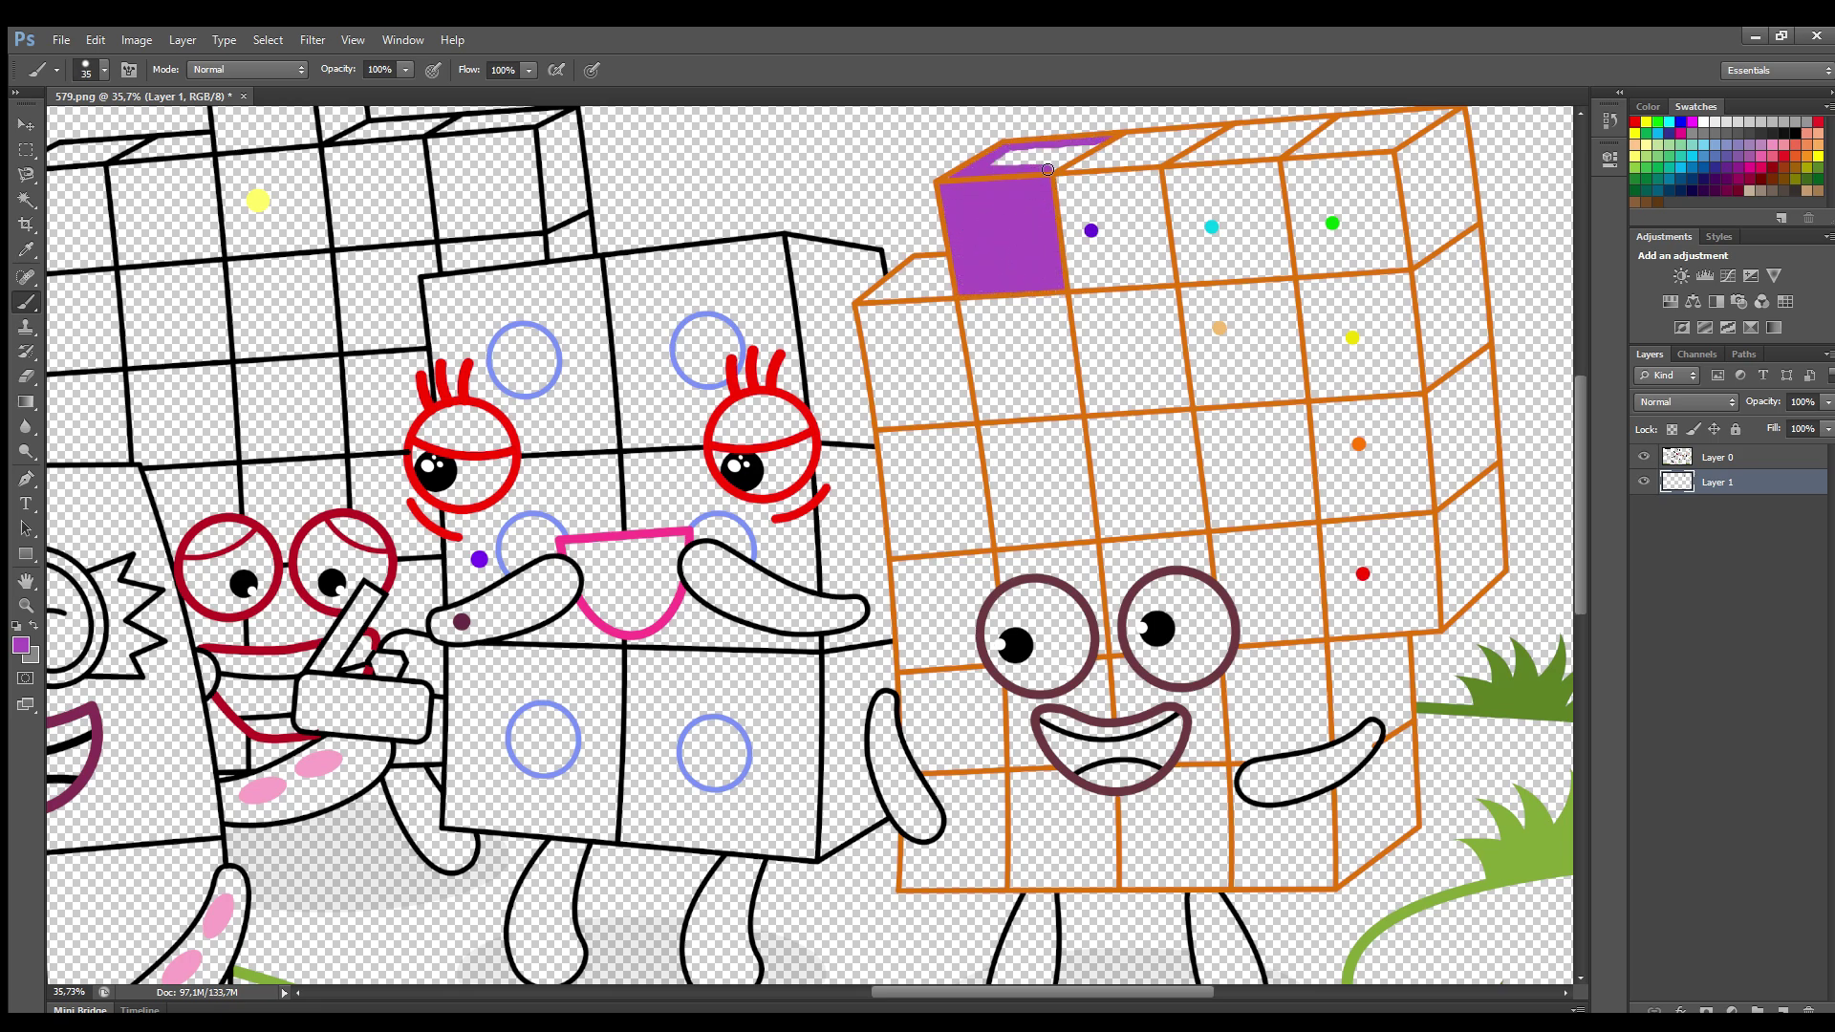
Paint the front and top faces of the second block in the top row indigo, matching its marker dot
{"action": "left_click", "coordinate": [1088, 231], "text": "alt"}
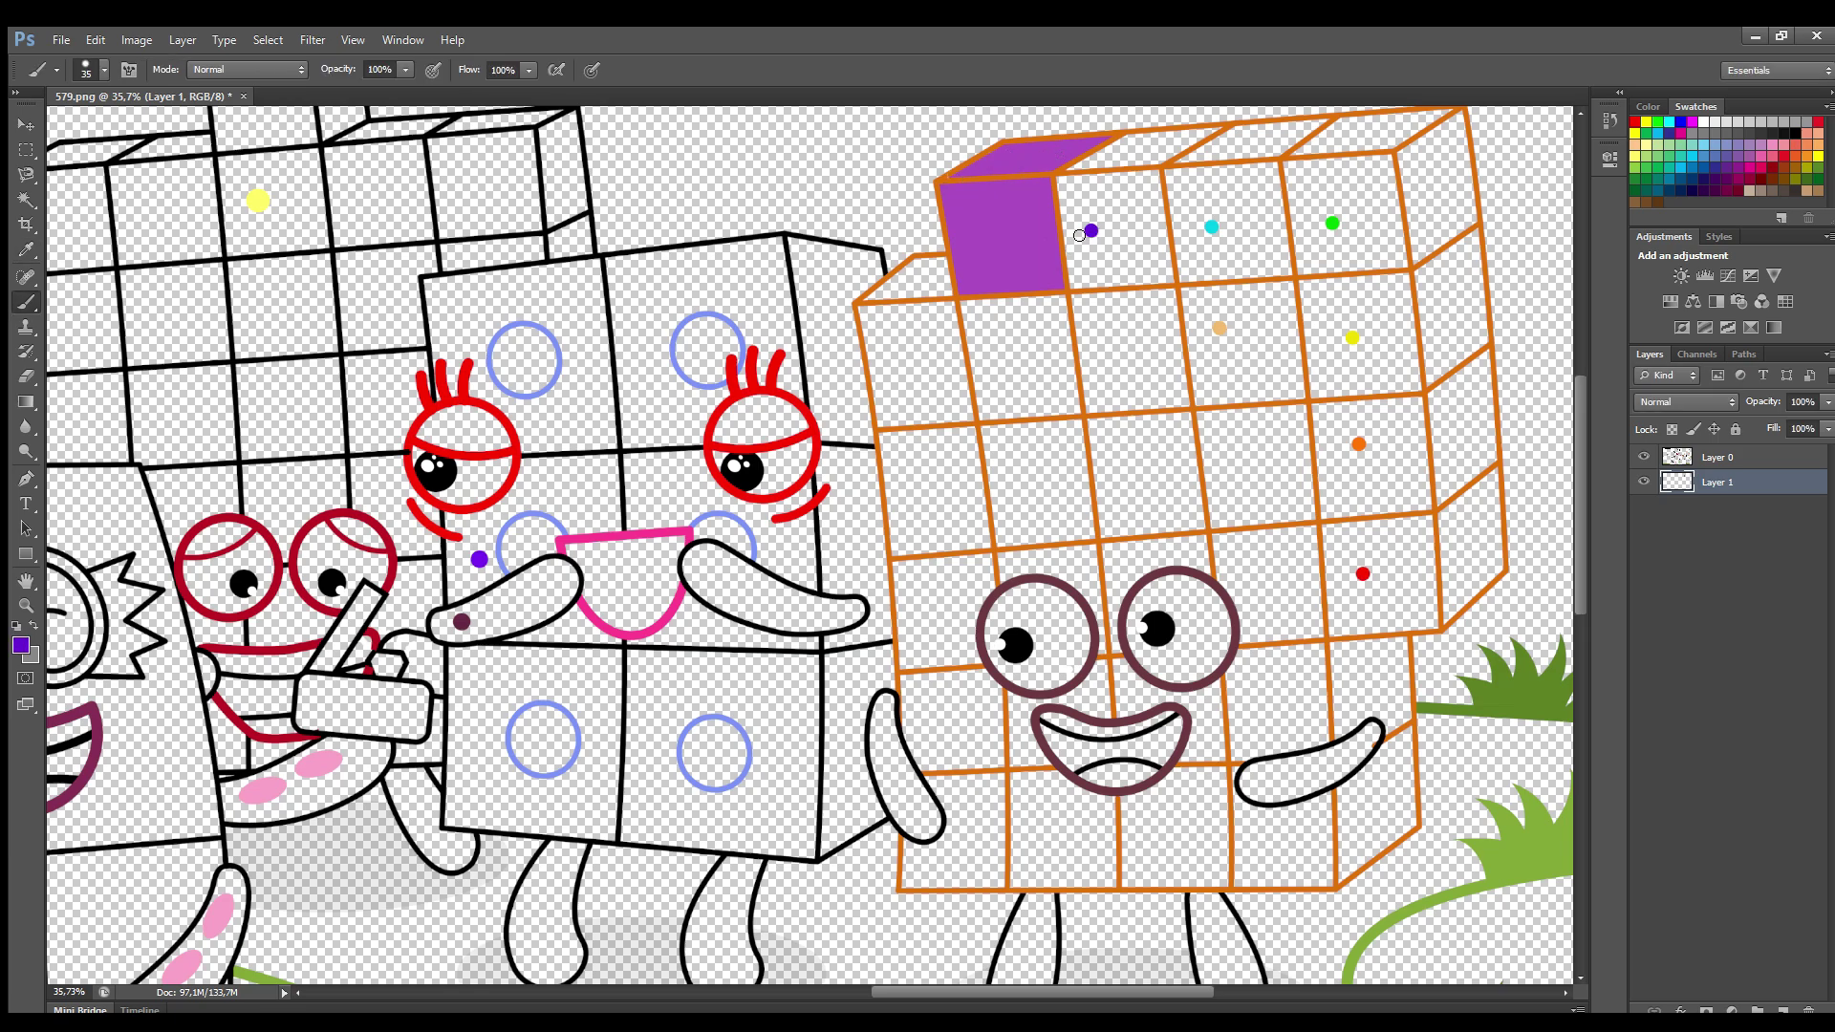
{"action": "left_click_drag", "start_coordinate": [1151, 164], "coordinate": [1168, 276]}
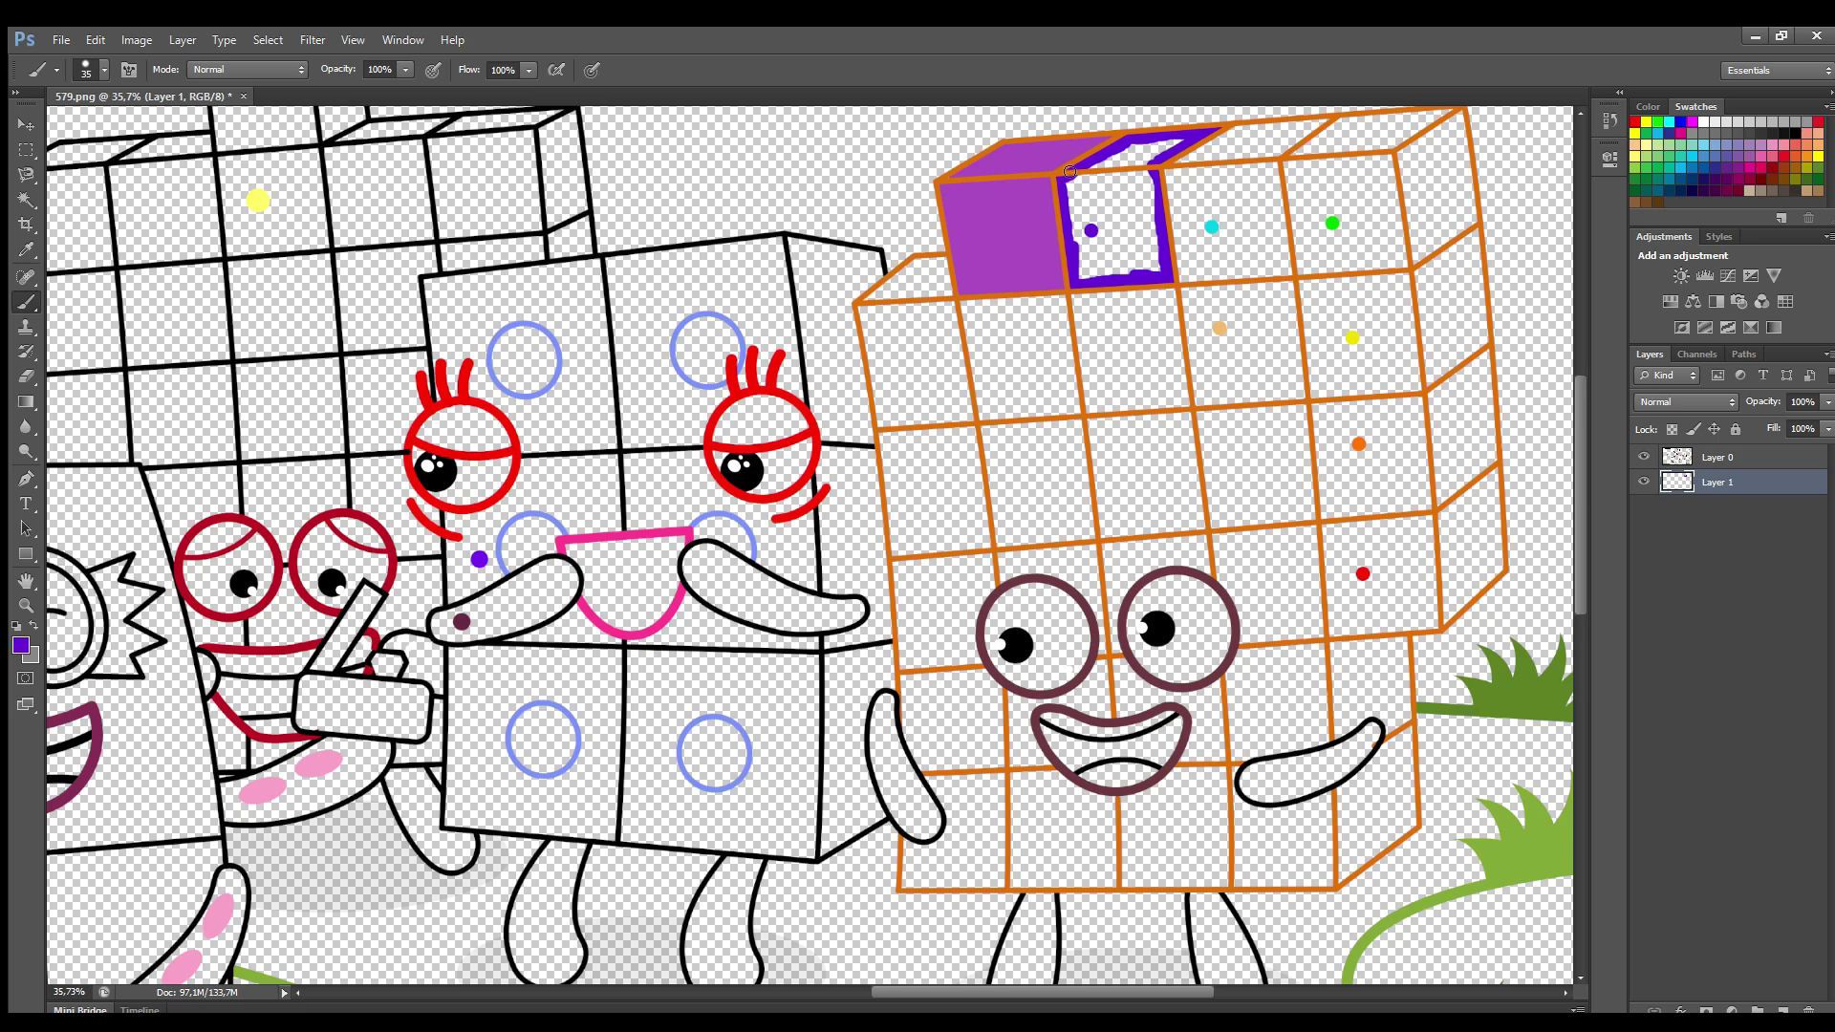
{"action": "mouse_move", "coordinate": [1178, 145]}
{"action": "left_mouse_down"}
{"action": "mouse_move", "coordinate": [1160, 267]}
{"action": "mouse_move", "coordinate": [1081, 255]}
{"action": "mouse_move", "coordinate": [1132, 181]}
{"action": "mouse_move", "coordinate": [1121, 269]}
{"action": "mouse_move", "coordinate": [1133, 179]}
{"action": "mouse_move", "coordinate": [1099, 267]}
{"action": "mouse_move", "coordinate": [1109, 201]}
{"action": "mouse_move", "coordinate": [1125, 219]}
{"action": "mouse_move", "coordinate": [1238, 136]}
{"action": "left_mouse_up"}
Paint the front and top faces of the third block in the top row cyan, matching its marker dot
{"action": "left_click", "coordinate": [1211, 227], "text": "alt"}
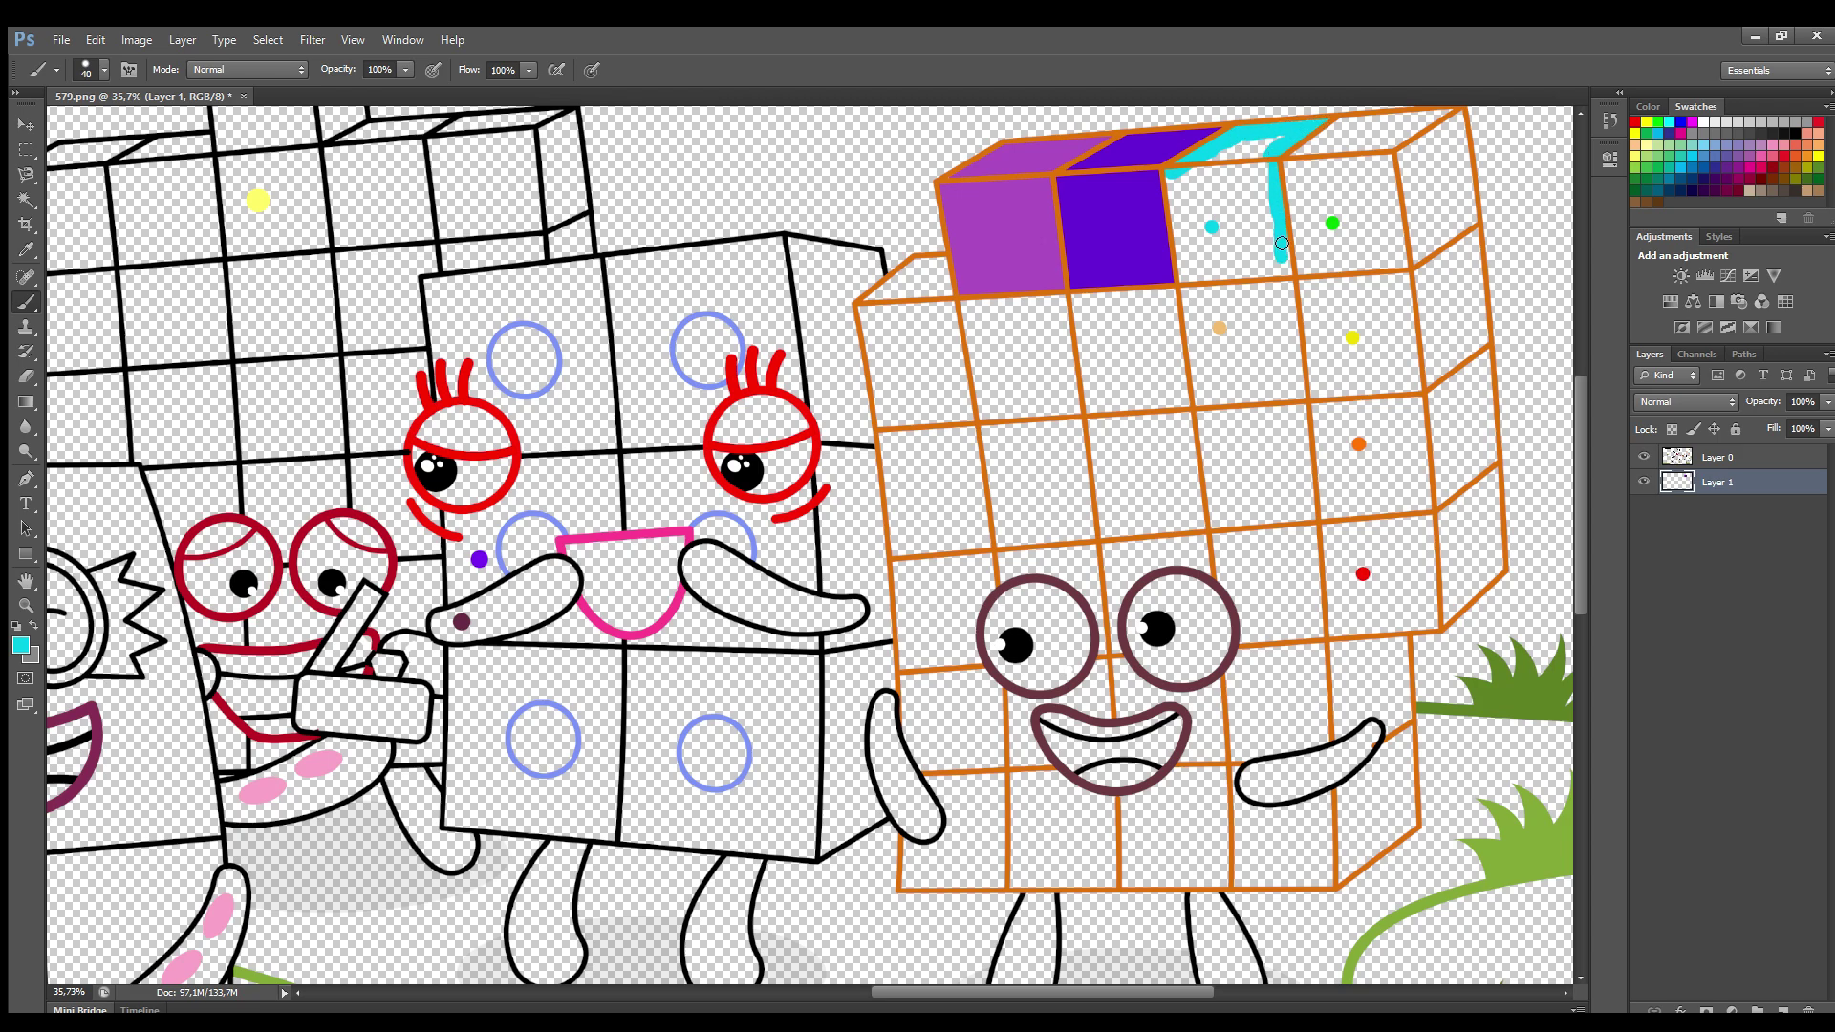
{"action": "mouse_move", "coordinate": [1282, 243]}
{"action": "left_mouse_down"}
{"action": "mouse_move", "coordinate": [1183, 277]}
{"action": "mouse_move", "coordinate": [1171, 175]}
{"action": "mouse_move", "coordinate": [1182, 264]}
{"action": "mouse_move", "coordinate": [1205, 235]}
{"action": "mouse_move", "coordinate": [1192, 201]}
{"action": "mouse_move", "coordinate": [1276, 142]}
{"action": "mouse_move", "coordinate": [1201, 225]}
{"action": "mouse_move", "coordinate": [1259, 269]}
{"action": "mouse_move", "coordinate": [1266, 176]}
{"action": "mouse_move", "coordinate": [1254, 259]}
{"action": "mouse_move", "coordinate": [1230, 218]}
{"action": "mouse_move", "coordinate": [1304, 235]}
{"action": "mouse_move", "coordinate": [1309, 270]}
{"action": "mouse_move", "coordinate": [1384, 264]}
{"action": "mouse_move", "coordinate": [1388, 152]}
{"action": "mouse_move", "coordinate": [1434, 126]}
{"action": "mouse_move", "coordinate": [1331, 142]}
{"action": "mouse_move", "coordinate": [1295, 171]}
{"action": "mouse_move", "coordinate": [1318, 258]}
{"action": "mouse_move", "coordinate": [1402, 277]}
{"action": "mouse_move", "coordinate": [1324, 154]}
{"action": "mouse_move", "coordinate": [1334, 206]}
{"action": "left_mouse_up"}
{"action": "key", "text": "bracketright"}
{"action": "key", "text": "bracketright"}
Paint the top row's corner block green on its front and top, and darker green on its side face
{"action": "left_click", "coordinate": [1332, 223], "text": "alt"}
{"action": "scroll", "coordinate": [1573, 388], "scroll_direction": "up", "scroll_amount": 1}
{"action": "key", "text": "bracketright"}
{"action": "key", "text": "bracketright"}
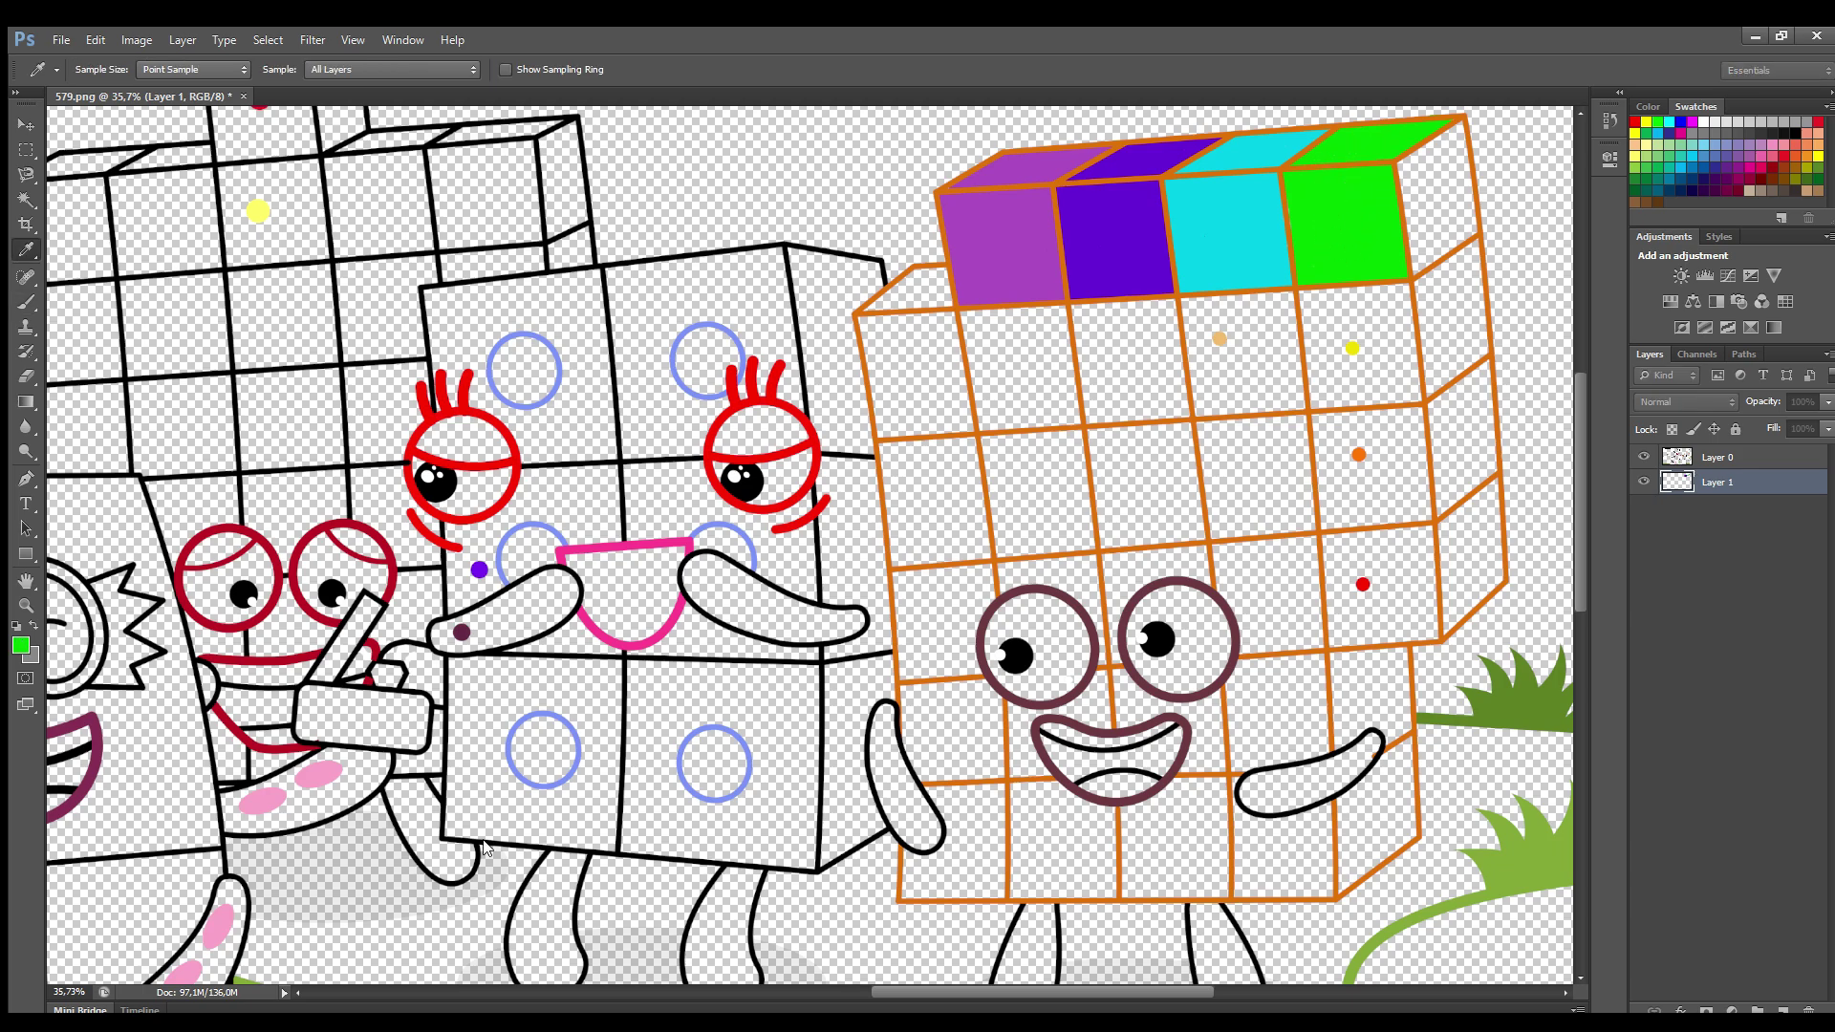
{"action": "mouse_move", "coordinate": [1462, 128]}
{"action": "left_mouse_down"}
{"action": "mouse_move", "coordinate": [1472, 231]}
{"action": "mouse_move", "coordinate": [1421, 269]}
{"action": "mouse_move", "coordinate": [1407, 171]}
{"action": "mouse_move", "coordinate": [1455, 182]}
{"action": "mouse_move", "coordinate": [1424, 181]}
{"action": "mouse_move", "coordinate": [1443, 227]}
{"action": "left_mouse_up"}
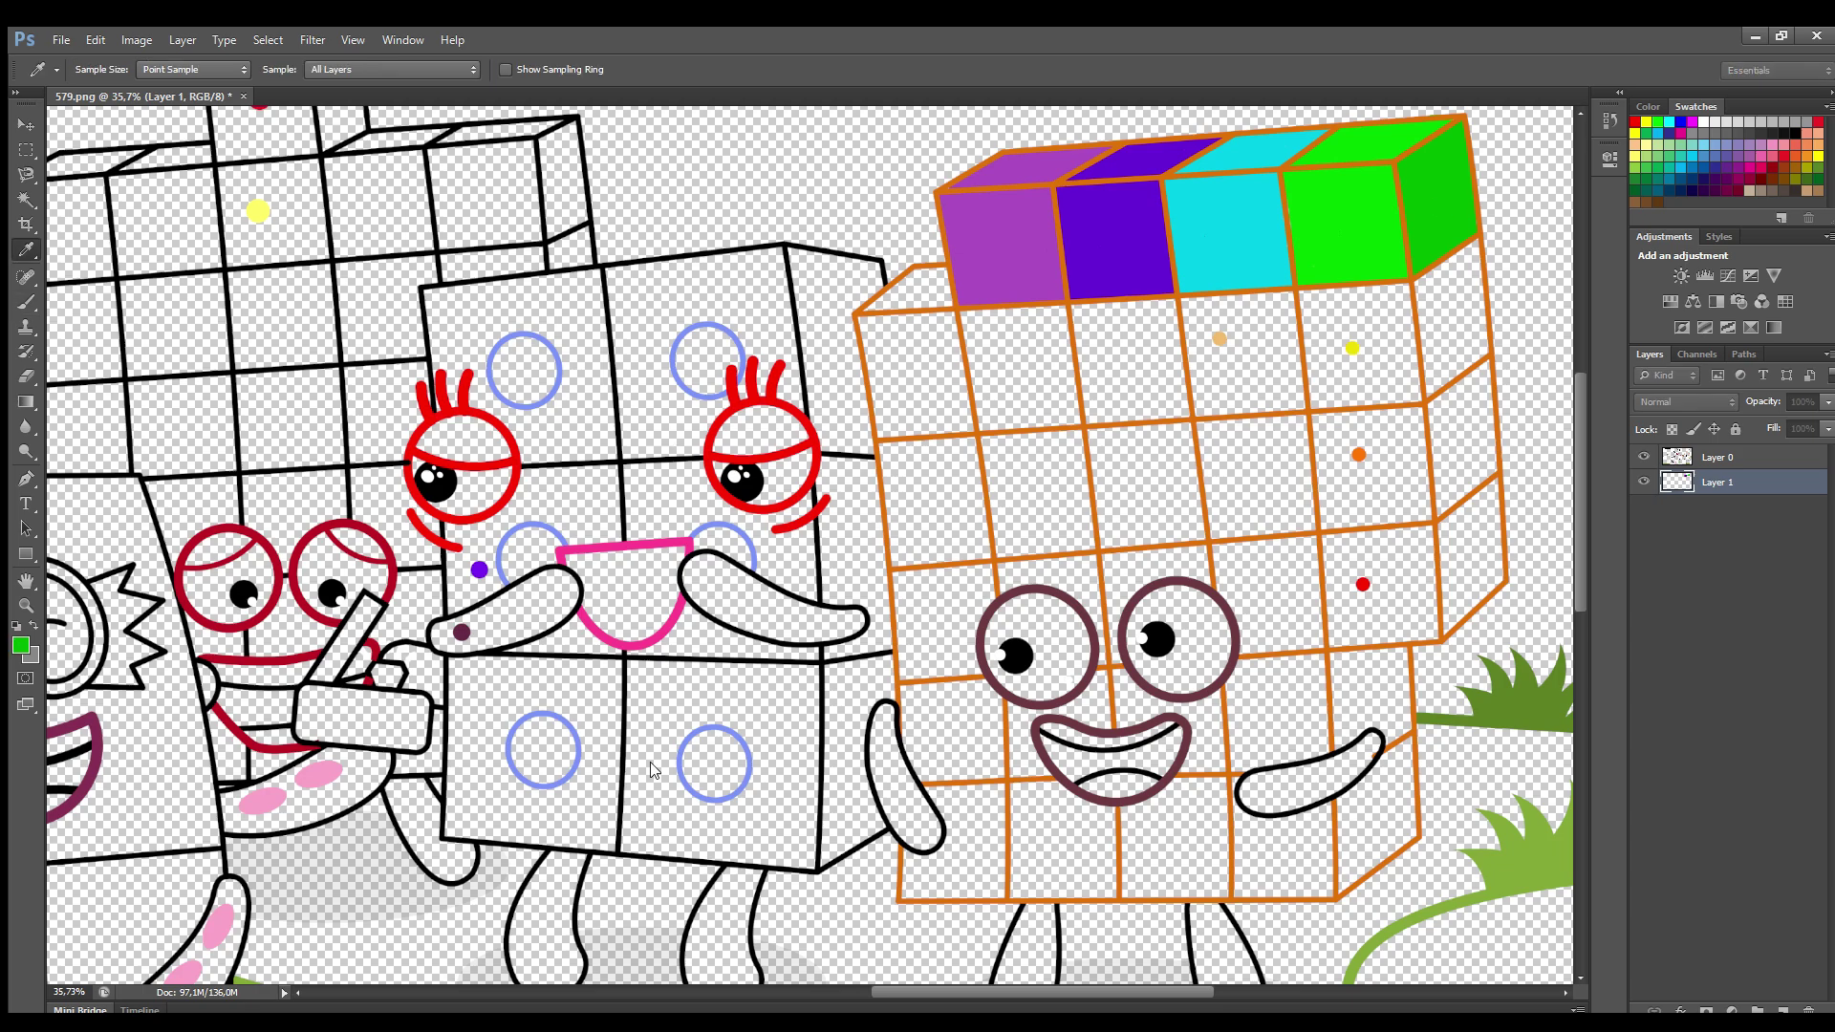
Paint the block below the green one yellow on the front and darker yellow on its side face
{"action": "left_click", "coordinate": [1353, 348], "text": "alt"}
{"action": "mouse_move", "coordinate": [1308, 295]}
{"action": "left_mouse_down"}
{"action": "mouse_move", "coordinate": [1403, 291]}
{"action": "mouse_move", "coordinate": [1417, 399]}
{"action": "mouse_move", "coordinate": [1316, 404]}
{"action": "mouse_move", "coordinate": [1310, 304]}
{"action": "mouse_move", "coordinate": [1363, 313]}
{"action": "mouse_move", "coordinate": [1399, 389]}
{"action": "mouse_move", "coordinate": [1353, 346]}
{"action": "left_mouse_up"}
{"action": "key", "text": "bracketright"}
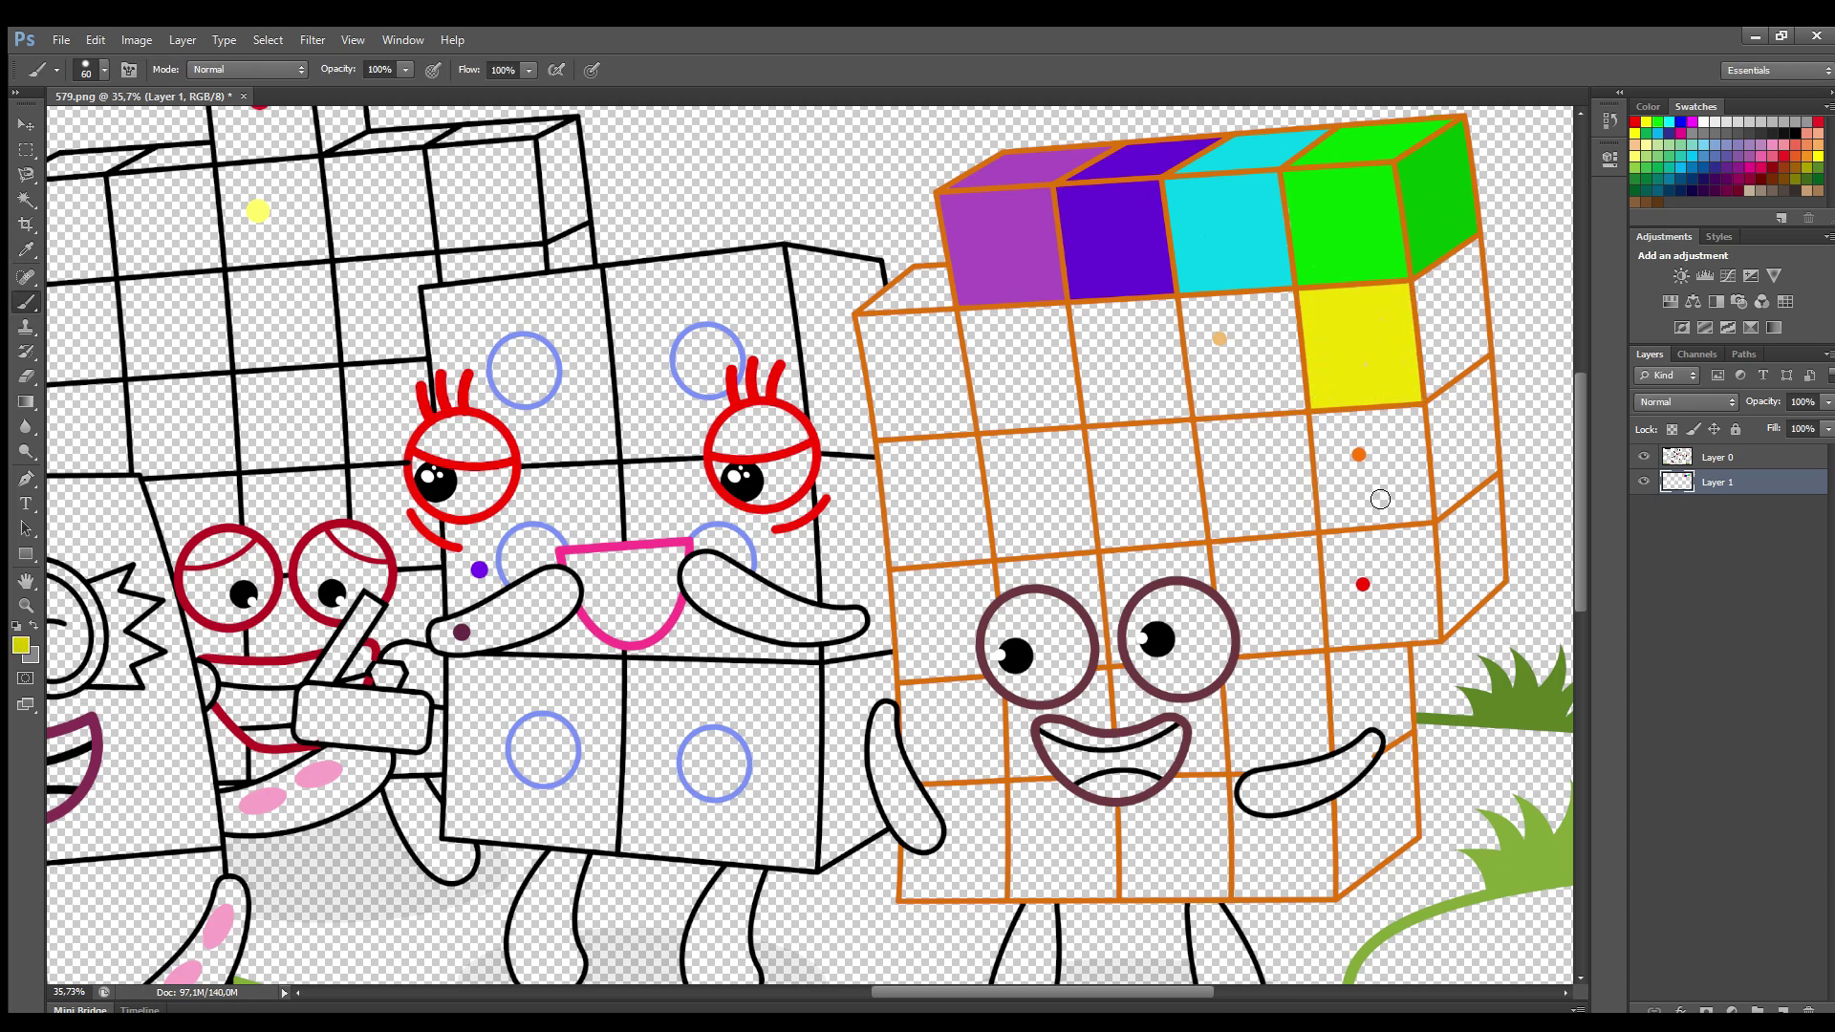
{"action": "key", "text": "bracketleft"}
{"action": "mouse_move", "coordinate": [1471, 254]}
{"action": "left_mouse_down"}
{"action": "mouse_move", "coordinate": [1483, 351]}
{"action": "mouse_move", "coordinate": [1430, 391]}
{"action": "mouse_move", "coordinate": [1441, 269]}
{"action": "mouse_move", "coordinate": [1453, 330]}
{"action": "left_mouse_up"}
Paint the block below the yellow one orange on the front and darker orange on its side face
{"action": "left_click", "coordinate": [1370, 528], "text": "alt"}
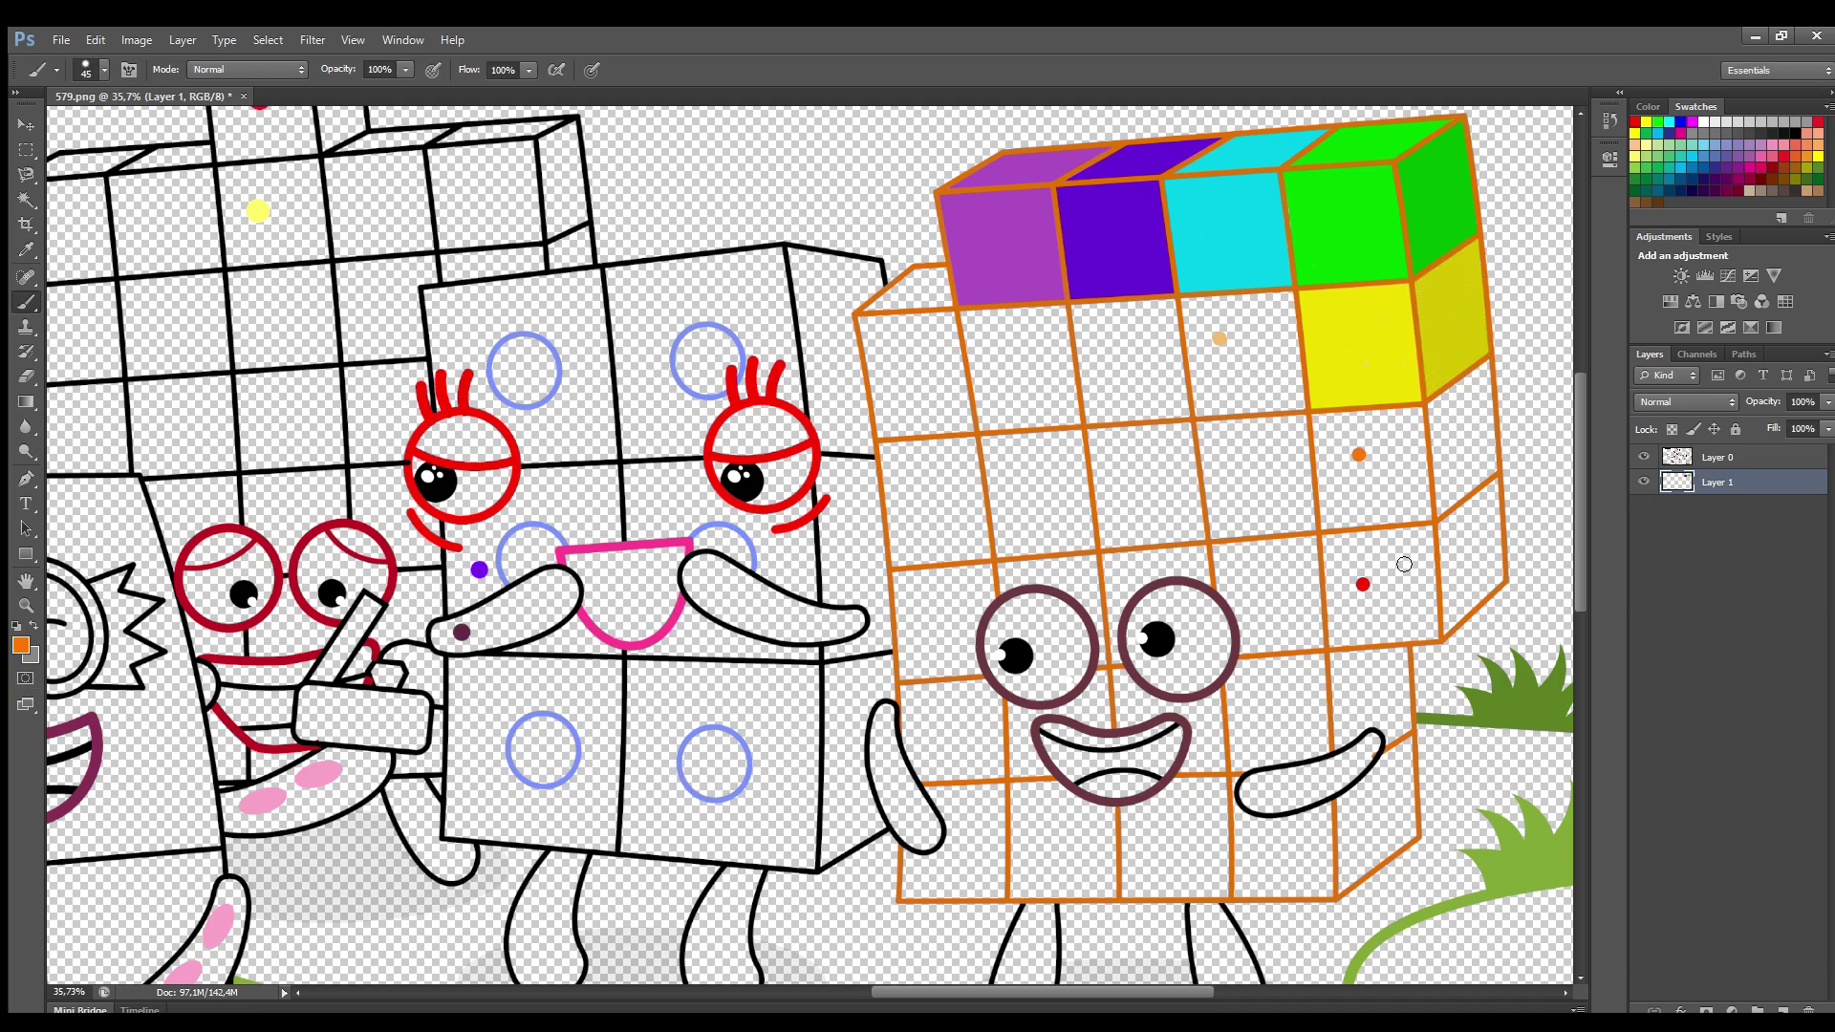
{"action": "mouse_move", "coordinate": [1422, 473]}
{"action": "left_mouse_down"}
{"action": "mouse_move", "coordinate": [1332, 528]}
{"action": "mouse_move", "coordinate": [1317, 418]}
{"action": "mouse_move", "coordinate": [1410, 412]}
{"action": "mouse_move", "coordinate": [1415, 488]}
{"action": "mouse_move", "coordinate": [1336, 515]}
{"action": "mouse_move", "coordinate": [1392, 427]}
{"action": "mouse_move", "coordinate": [1349, 505]}
{"action": "mouse_move", "coordinate": [1377, 478]}
{"action": "left_mouse_up"}
{"action": "key", "text": "bracketright"}
{"action": "key", "text": "bracketright"}
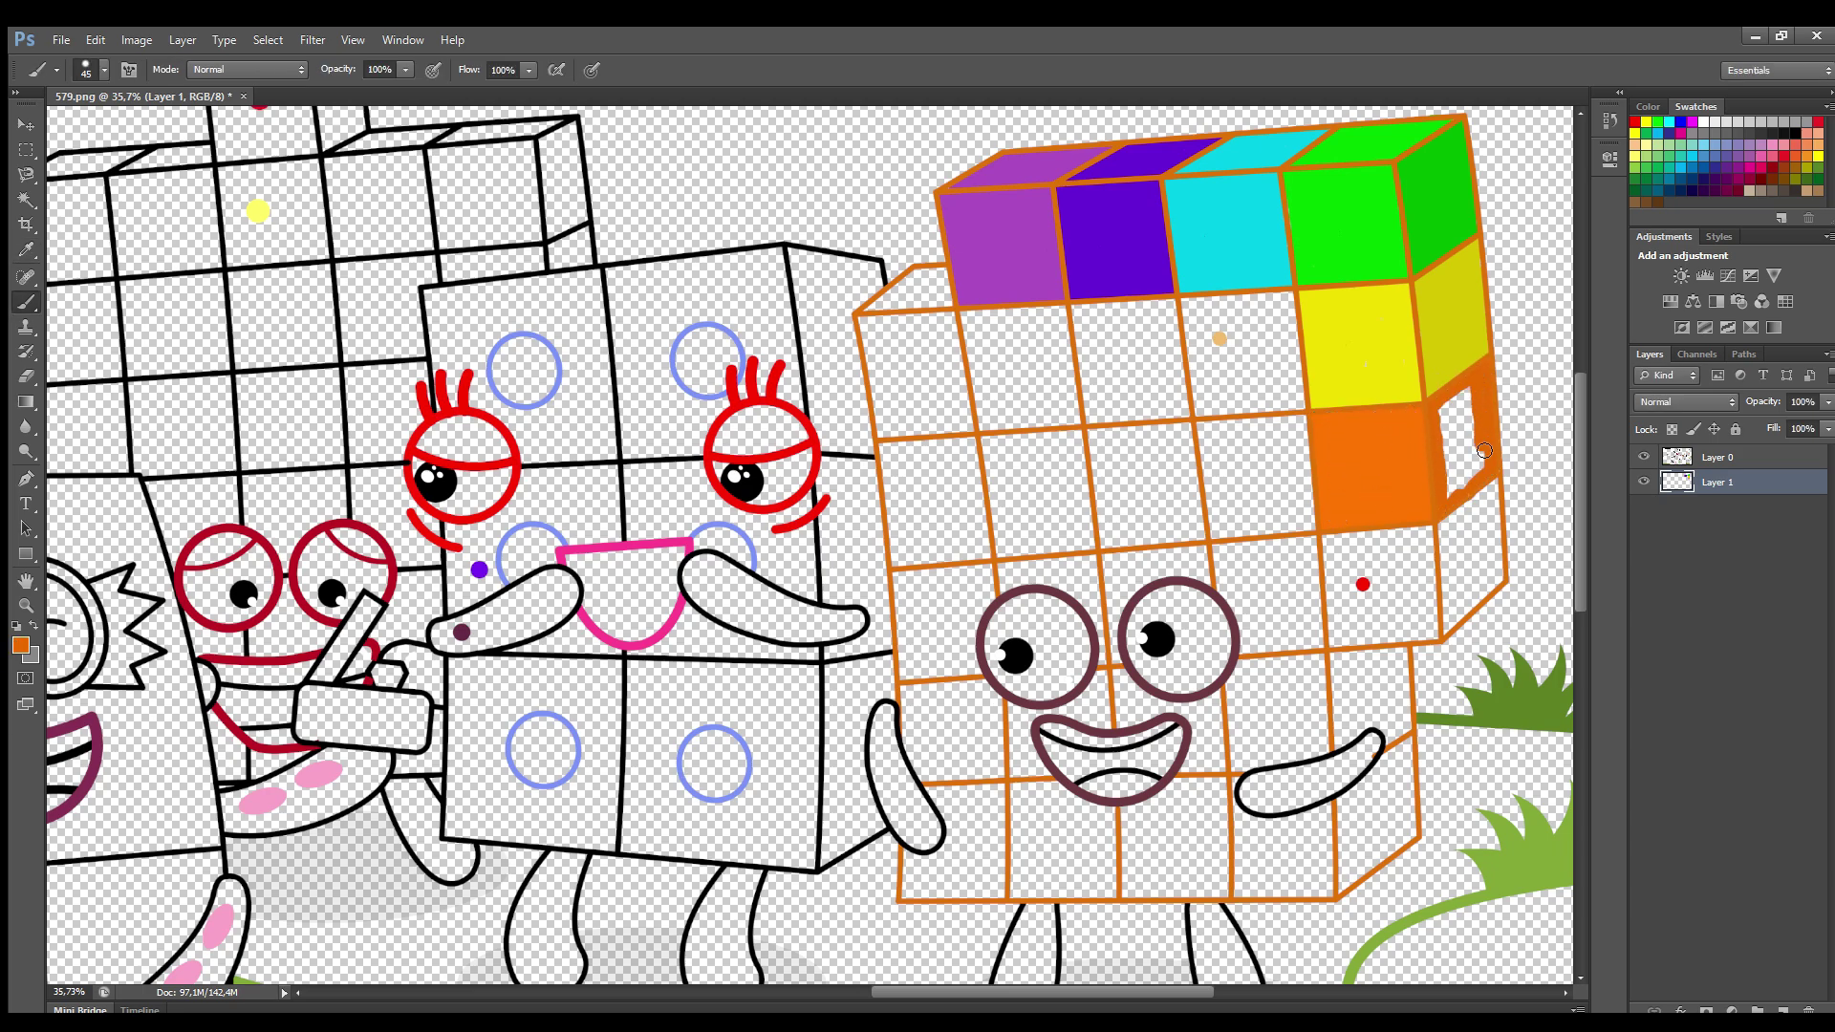
{"action": "mouse_move", "coordinate": [1485, 450]}
{"action": "left_mouse_down"}
{"action": "mouse_move", "coordinate": [1455, 494]}
{"action": "mouse_move", "coordinate": [1464, 394]}
{"action": "mouse_move", "coordinate": [1457, 454]}
{"action": "left_mouse_up"}
Paint the block below the orange one red on the front and darker red on its side face
{"action": "left_click", "coordinate": [1363, 584], "text": "alt"}
{"action": "left_click_drag", "start_coordinate": [1328, 540], "coordinate": [1393, 540]}
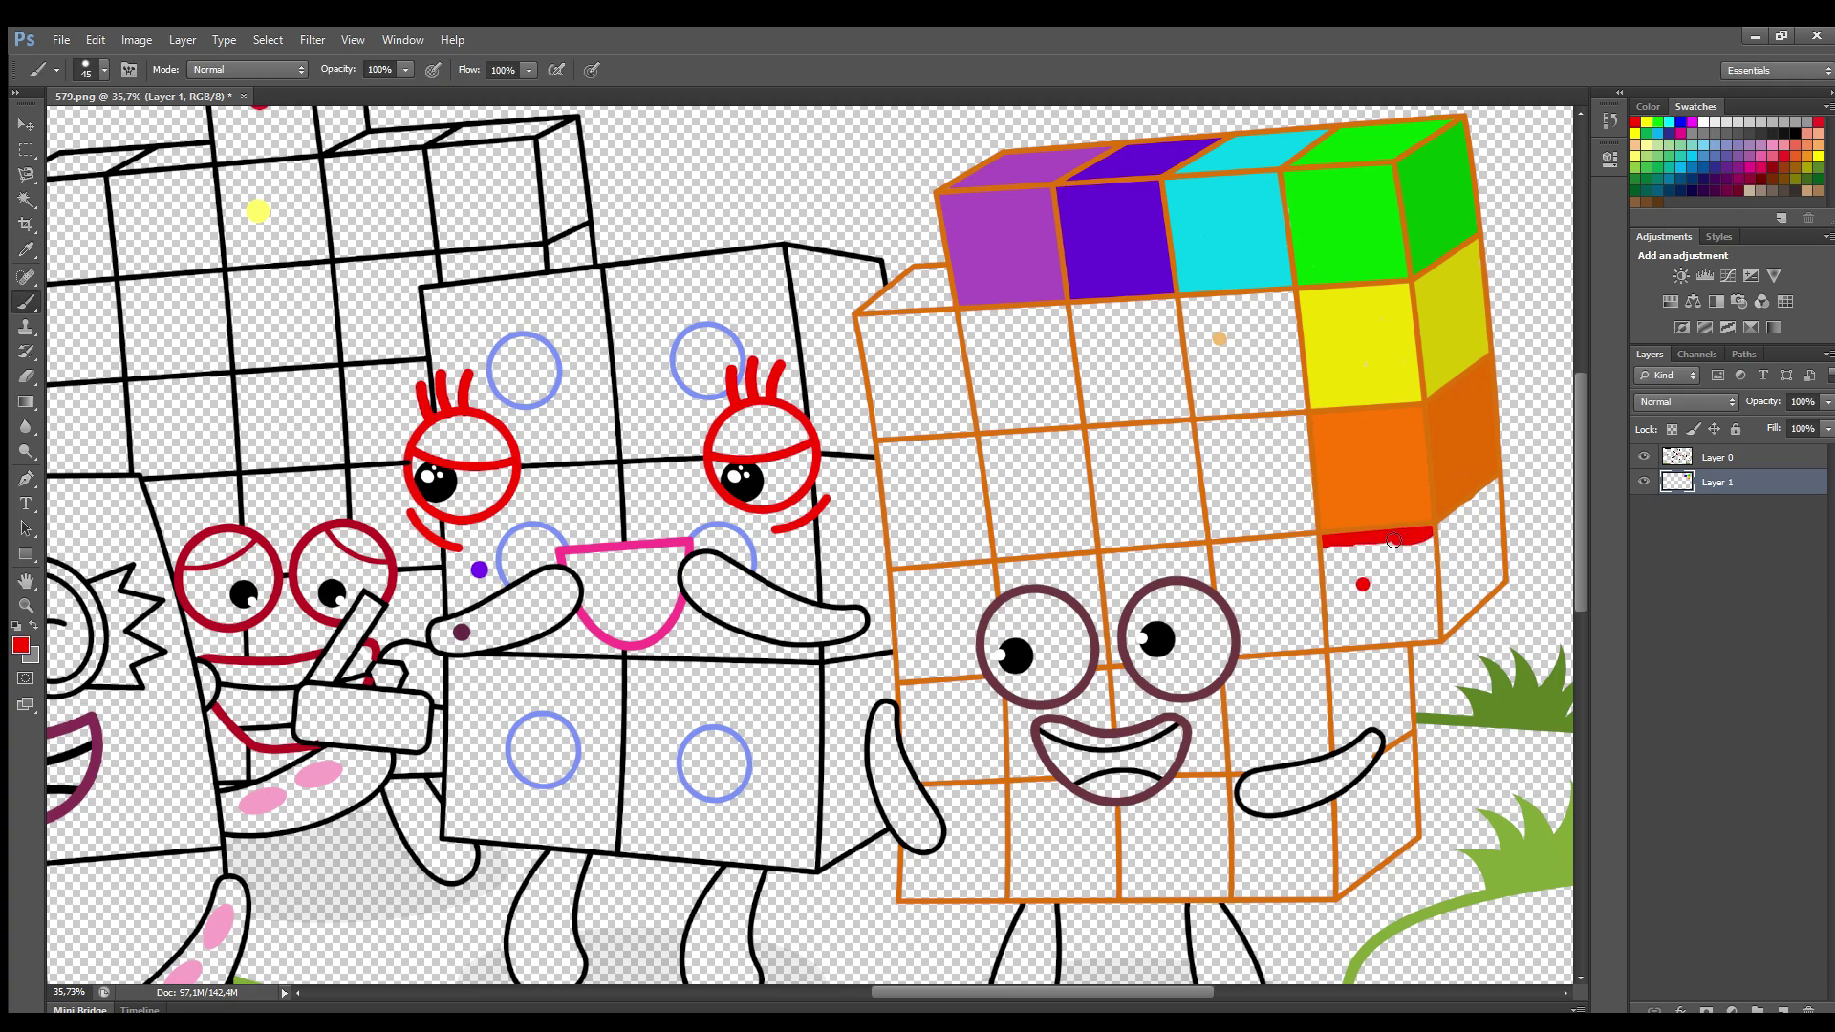
{"action": "mouse_move", "coordinate": [1431, 606]}
{"action": "left_mouse_down"}
{"action": "mouse_move", "coordinate": [1362, 642]}
{"action": "mouse_move", "coordinate": [1333, 627]}
{"action": "mouse_move", "coordinate": [1346, 555]}
{"action": "mouse_move", "coordinate": [1420, 625]}
{"action": "mouse_move", "coordinate": [1365, 555]}
{"action": "mouse_move", "coordinate": [1406, 610]}
{"action": "mouse_move", "coordinate": [1371, 578]}
{"action": "left_mouse_up"}
{"action": "key", "text": "bracketright"}
{"action": "key", "text": "bracketright"}
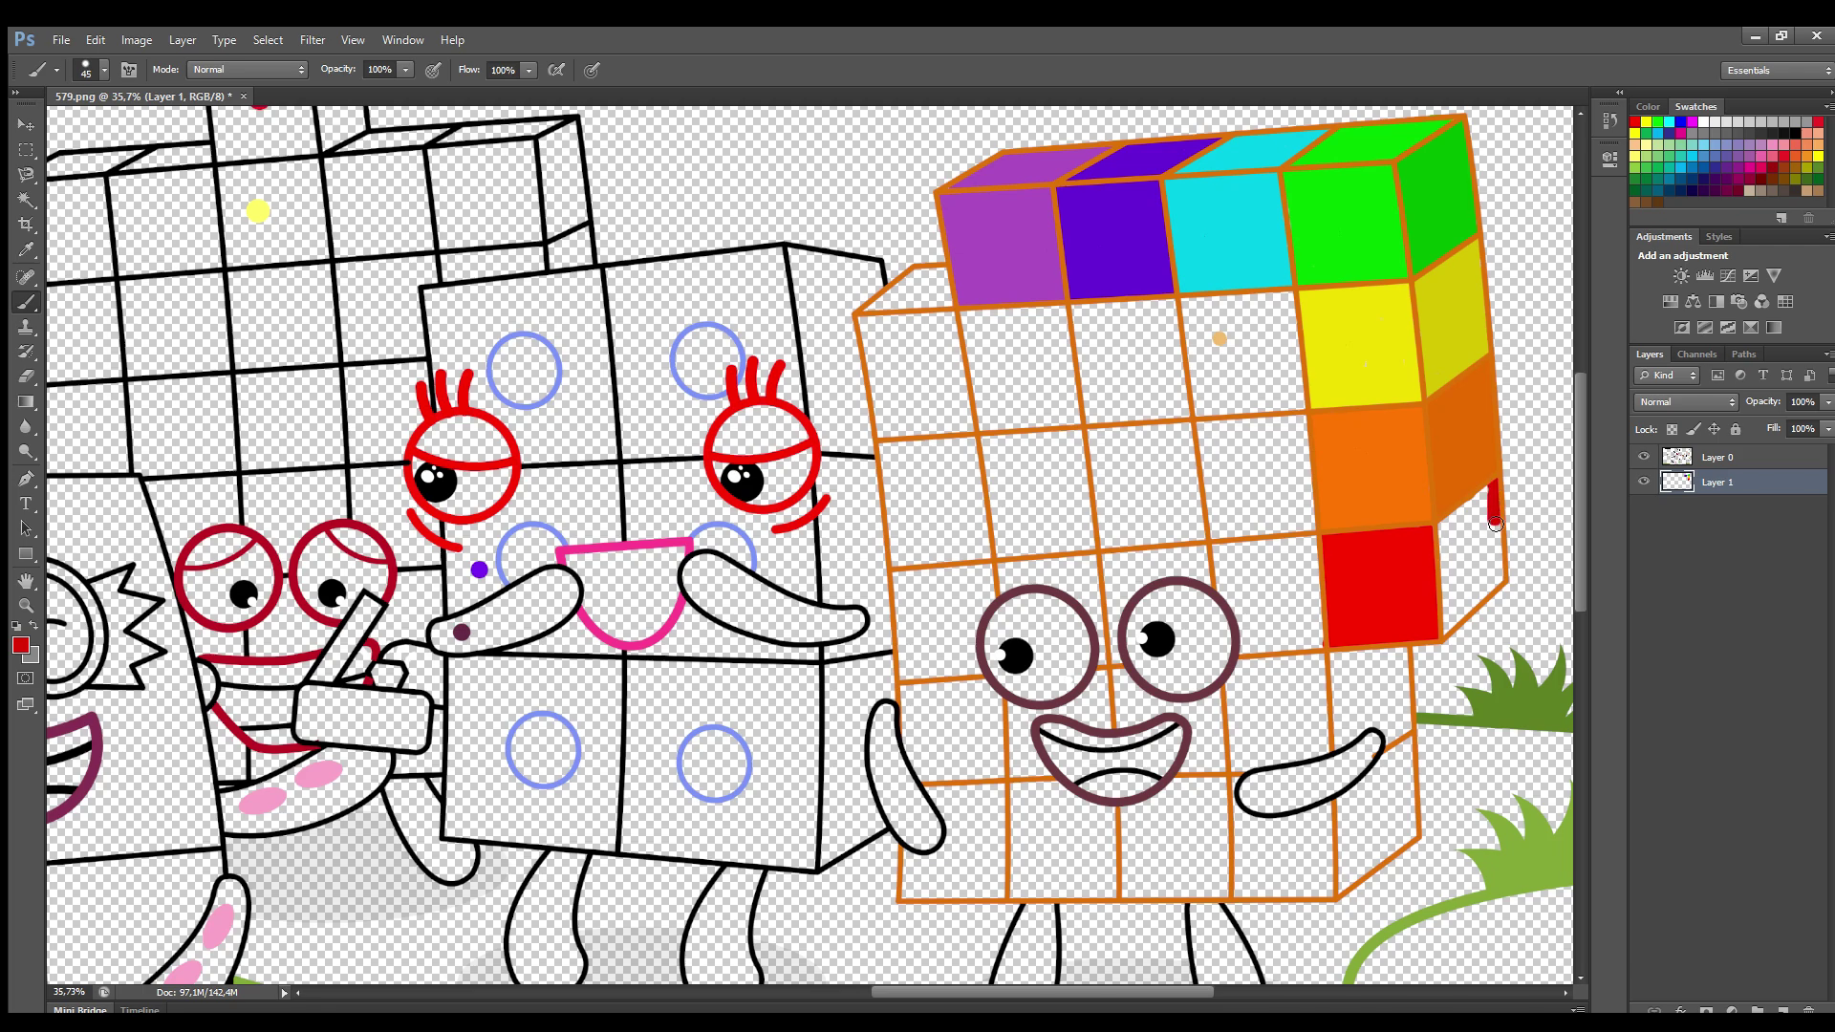
{"action": "mouse_move", "coordinate": [1496, 524]}
{"action": "left_mouse_down"}
{"action": "mouse_move", "coordinate": [1499, 570]}
{"action": "mouse_move", "coordinate": [1443, 627]}
{"action": "mouse_move", "coordinate": [1445, 551]}
{"action": "mouse_move", "coordinate": [1443, 571]}
{"action": "mouse_move", "coordinate": [1480, 498]}
{"action": "mouse_move", "coordinate": [1458, 514]}
{"action": "mouse_move", "coordinate": [1457, 604]}
{"action": "mouse_move", "coordinate": [1489, 516]}
{"action": "mouse_move", "coordinate": [1471, 566]}
{"action": "left_mouse_up"}
Fill the remaining front blocks and small top face of the orange-outlined character with light tan, leaving eyes, mouth and arms unpainted
{"action": "left_click", "coordinate": [1219, 338], "text": "alt"}
{"action": "key", "text": "bracketright"}
{"action": "key", "text": "bracketright"}
{"action": "key", "text": "bracketright"}
{"action": "mouse_move", "coordinate": [918, 277]}
{"action": "left_mouse_down"}
{"action": "mouse_move", "coordinate": [945, 310]}
{"action": "mouse_move", "coordinate": [1006, 319]}
{"action": "mouse_move", "coordinate": [1252, 304]}
{"action": "mouse_move", "coordinate": [1293, 351]}
{"action": "mouse_move", "coordinate": [1325, 751]}
{"action": "mouse_move", "coordinate": [1246, 769]}
{"action": "mouse_move", "coordinate": [1242, 815]}
{"action": "mouse_move", "coordinate": [1328, 810]}
{"action": "mouse_move", "coordinate": [1329, 894]}
{"action": "mouse_move", "coordinate": [908, 894]}
{"action": "mouse_move", "coordinate": [947, 811]}
{"action": "mouse_move", "coordinate": [905, 712]}
{"action": "mouse_move", "coordinate": [867, 334]}
{"action": "mouse_move", "coordinate": [917, 281]}
{"action": "mouse_move", "coordinate": [934, 318]}
{"action": "mouse_move", "coordinate": [1020, 332]}
{"action": "mouse_move", "coordinate": [1280, 330]}
{"action": "mouse_move", "coordinate": [1311, 743]}
{"action": "mouse_move", "coordinate": [1223, 776]}
{"action": "mouse_move", "coordinate": [1321, 887]}
{"action": "mouse_move", "coordinate": [967, 884]}
{"action": "mouse_move", "coordinate": [1259, 866]}
{"action": "mouse_move", "coordinate": [1125, 849]}
{"action": "mouse_move", "coordinate": [969, 860]}
{"action": "mouse_move", "coordinate": [933, 737]}
{"action": "mouse_move", "coordinate": [900, 363]}
{"action": "mouse_move", "coordinate": [1212, 351]}
{"action": "mouse_move", "coordinate": [1262, 420]}
{"action": "mouse_move", "coordinate": [1283, 734]}
{"action": "mouse_move", "coordinate": [1216, 755]}
{"action": "mouse_move", "coordinate": [1206, 794]}
{"action": "mouse_move", "coordinate": [1117, 826]}
{"action": "mouse_move", "coordinate": [1054, 794]}
{"action": "mouse_move", "coordinate": [1193, 850]}
{"action": "mouse_move", "coordinate": [981, 816]}
{"action": "mouse_move", "coordinate": [1020, 772]}
{"action": "mouse_move", "coordinate": [1024, 725]}
{"action": "mouse_move", "coordinate": [1199, 706]}
{"action": "mouse_move", "coordinate": [1214, 581]}
{"action": "mouse_move", "coordinate": [1109, 633]}
{"action": "mouse_move", "coordinate": [1087, 698]}
{"action": "mouse_move", "coordinate": [1056, 583]}
{"action": "mouse_move", "coordinate": [1002, 709]}
{"action": "mouse_move", "coordinate": [946, 631]}
{"action": "mouse_move", "coordinate": [922, 373]}
{"action": "mouse_move", "coordinate": [969, 600]}
{"action": "mouse_move", "coordinate": [960, 369]}
{"action": "left_mouse_up"}
{"action": "key", "text": "bracketright"}
{"action": "key", "text": "bracketright"}
{"action": "key", "text": "bracketleft"}
{"action": "key", "text": "bracketleft"}
{"action": "key", "text": "bracketleft"}
{"action": "key", "text": "bracketleft"}
{"action": "key", "text": "bracketright"}
{"action": "key", "text": "bracketright"}
{"action": "key", "text": "bracketright"}
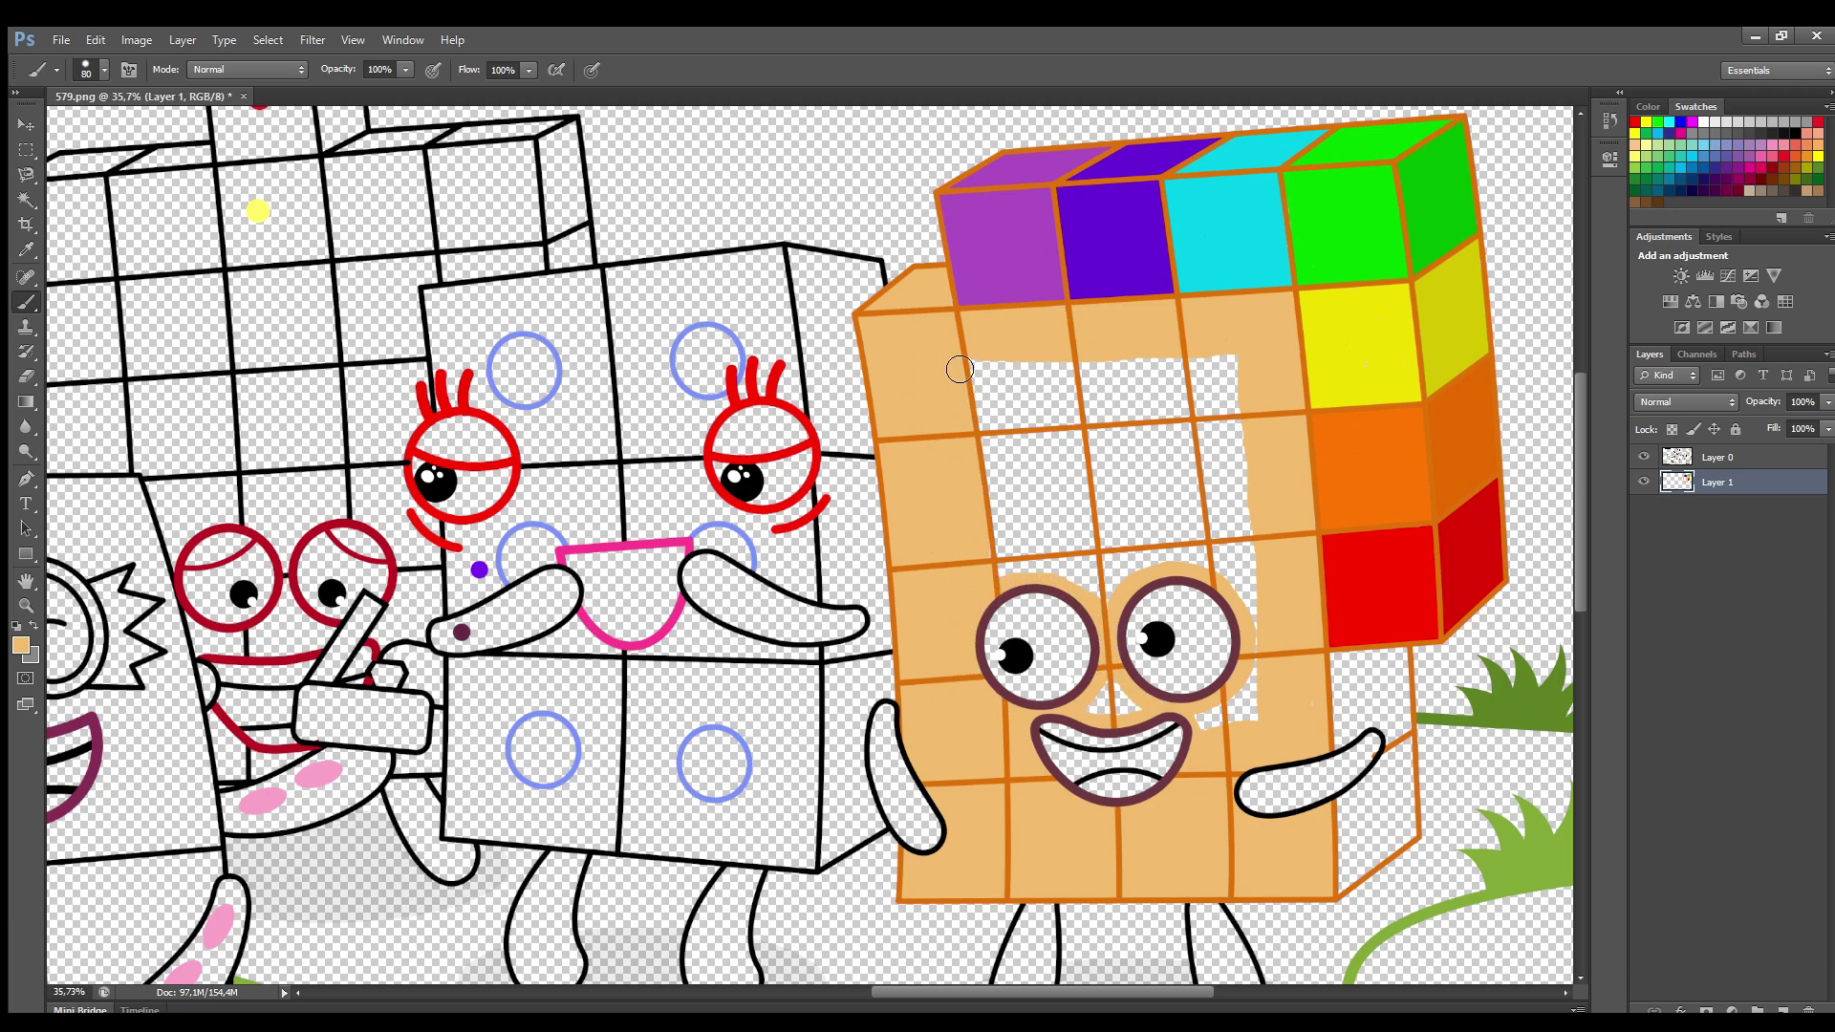
{"action": "key", "text": "bracketright"}
{"action": "mouse_move", "coordinate": [1104, 702]}
{"action": "left_mouse_down"}
{"action": "mouse_move", "coordinate": [1232, 715]}
{"action": "mouse_move", "coordinate": [1195, 573]}
{"action": "mouse_move", "coordinate": [1217, 561]}
{"action": "mouse_move", "coordinate": [1037, 580]}
{"action": "mouse_move", "coordinate": [1098, 608]}
{"action": "mouse_move", "coordinate": [1100, 572]}
{"action": "mouse_move", "coordinate": [1006, 552]}
{"action": "mouse_move", "coordinate": [1167, 548]}
{"action": "mouse_move", "coordinate": [1214, 515]}
{"action": "mouse_move", "coordinate": [1021, 533]}
{"action": "mouse_move", "coordinate": [1268, 465]}
{"action": "mouse_move", "coordinate": [1026, 490]}
{"action": "mouse_move", "coordinate": [1199, 467]}
{"action": "mouse_move", "coordinate": [1164, 449]}
{"action": "mouse_move", "coordinate": [960, 457]}
{"action": "mouse_move", "coordinate": [984, 436]}
{"action": "mouse_move", "coordinate": [1172, 422]}
{"action": "mouse_move", "coordinate": [1045, 384]}
{"action": "mouse_move", "coordinate": [1070, 422]}
{"action": "left_mouse_up"}
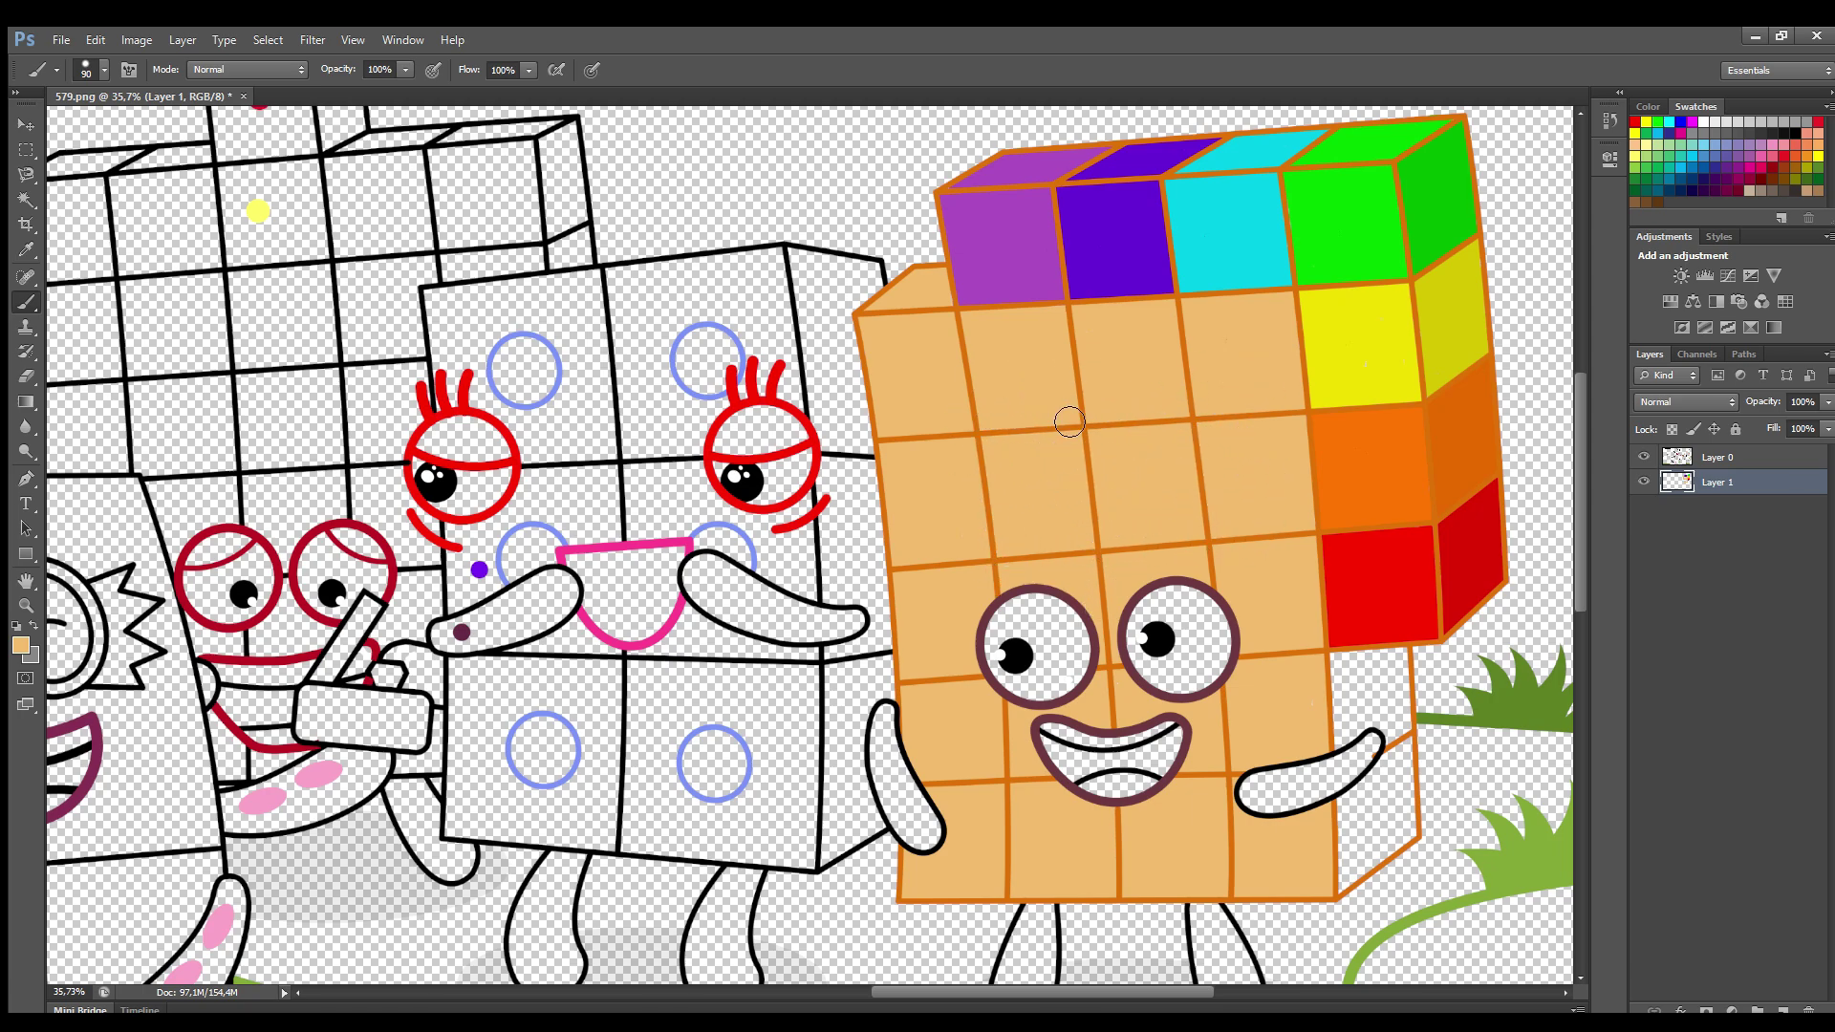
Fill the side face beneath the red block with a darker tan
{"action": "key", "text": "bracketleft"}
{"action": "key", "text": "bracketleft"}
{"action": "key", "text": "bracketleft"}
{"action": "key", "text": "bracketleft"}
{"action": "mouse_move", "coordinate": [1401, 654]}
{"action": "left_mouse_down"}
{"action": "mouse_move", "coordinate": [1414, 822]}
{"action": "mouse_move", "coordinate": [1345, 885]}
{"action": "mouse_move", "coordinate": [1351, 796]}
{"action": "mouse_move", "coordinate": [1391, 728]}
{"action": "mouse_move", "coordinate": [1344, 740]}
{"action": "mouse_move", "coordinate": [1338, 703]}
{"action": "mouse_move", "coordinate": [1371, 657]}
{"action": "mouse_move", "coordinate": [1398, 673]}
{"action": "mouse_move", "coordinate": [1374, 698]}
{"action": "mouse_move", "coordinate": [1396, 744]}
{"action": "mouse_move", "coordinate": [1373, 833]}
{"action": "left_mouse_up"}
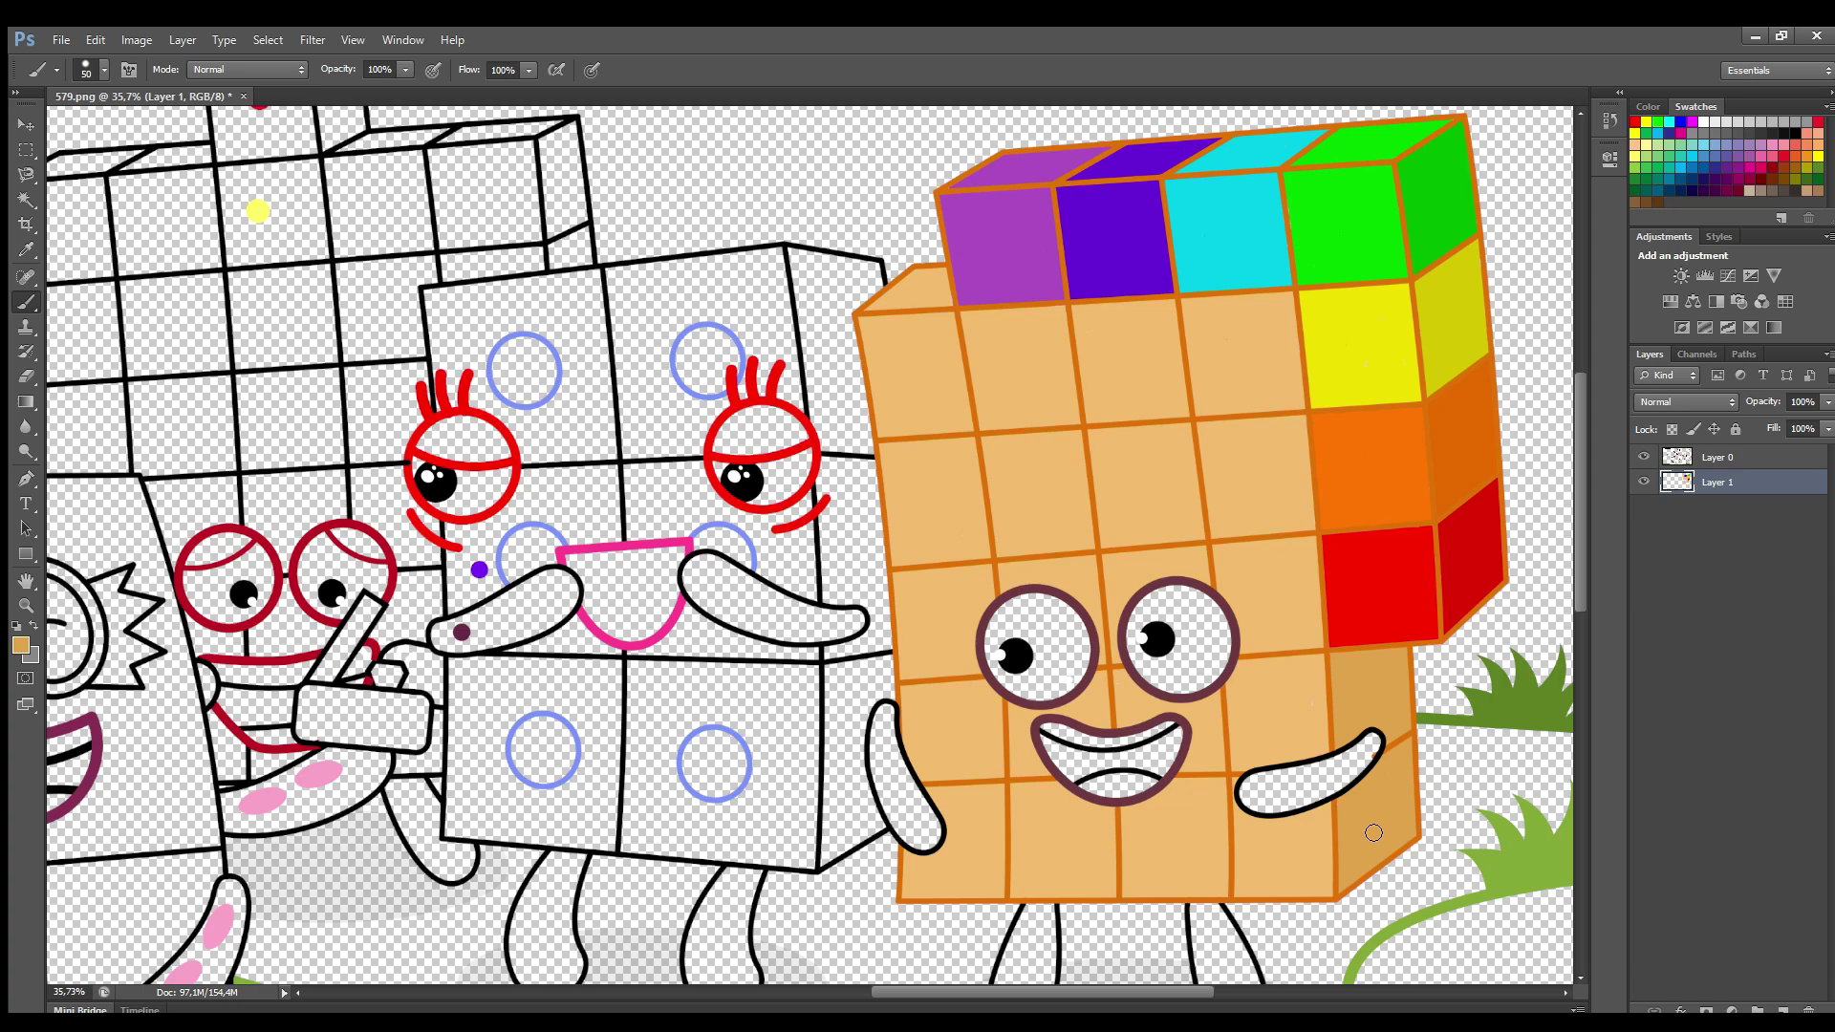
Paint the tan character's eyes and teeth white and the inside of its mouth black
{"action": "scroll", "coordinate": [1495, 422], "scroll_direction": "down", "scroll_amount": 3}
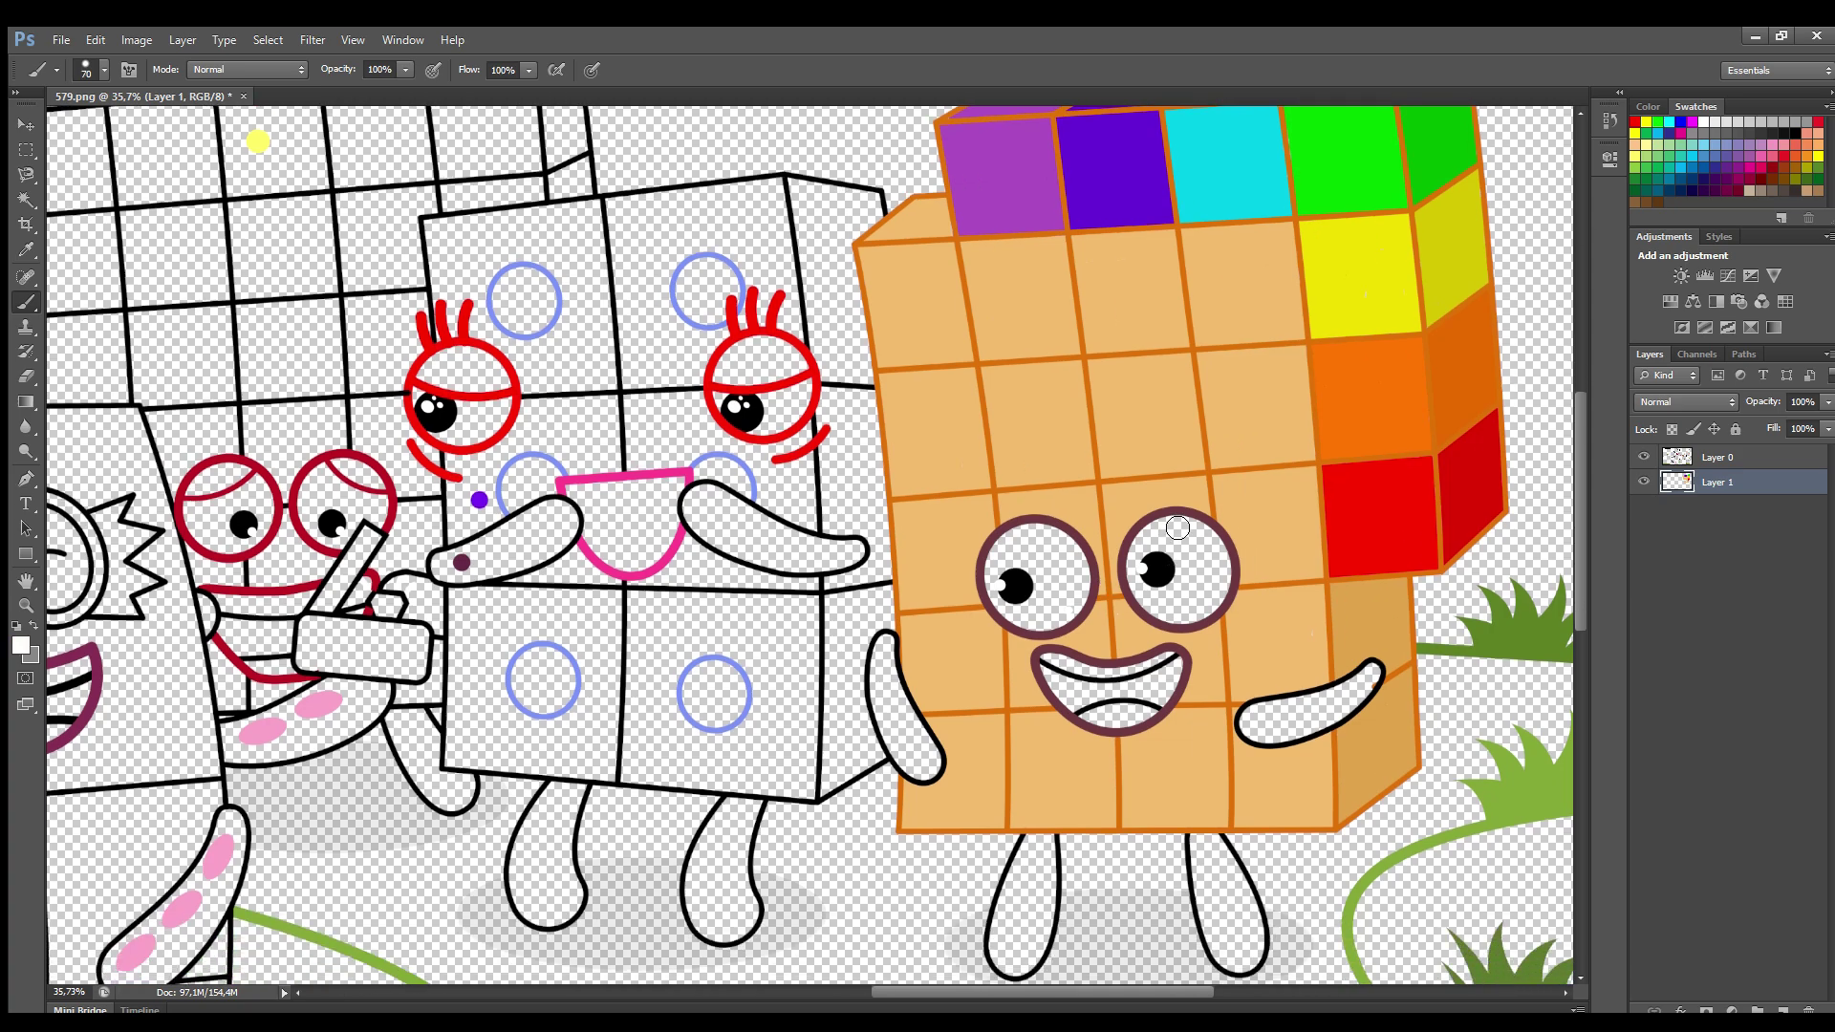
{"action": "mouse_move", "coordinate": [1178, 527]}
{"action": "left_mouse_down"}
{"action": "mouse_move", "coordinate": [1221, 558]}
{"action": "mouse_move", "coordinate": [1188, 619]}
{"action": "mouse_move", "coordinate": [1154, 605]}
{"action": "mouse_move", "coordinate": [1169, 531]}
{"action": "mouse_move", "coordinate": [1189, 547]}
{"action": "mouse_move", "coordinate": [1185, 610]}
{"action": "left_mouse_up"}
{"action": "mouse_move", "coordinate": [1061, 540]}
{"action": "left_mouse_down"}
{"action": "mouse_move", "coordinate": [1046, 624]}
{"action": "mouse_move", "coordinate": [1026, 574]}
{"action": "left_mouse_up"}
{"action": "key", "text": "bracketleft"}
{"action": "key", "text": "bracketleft"}
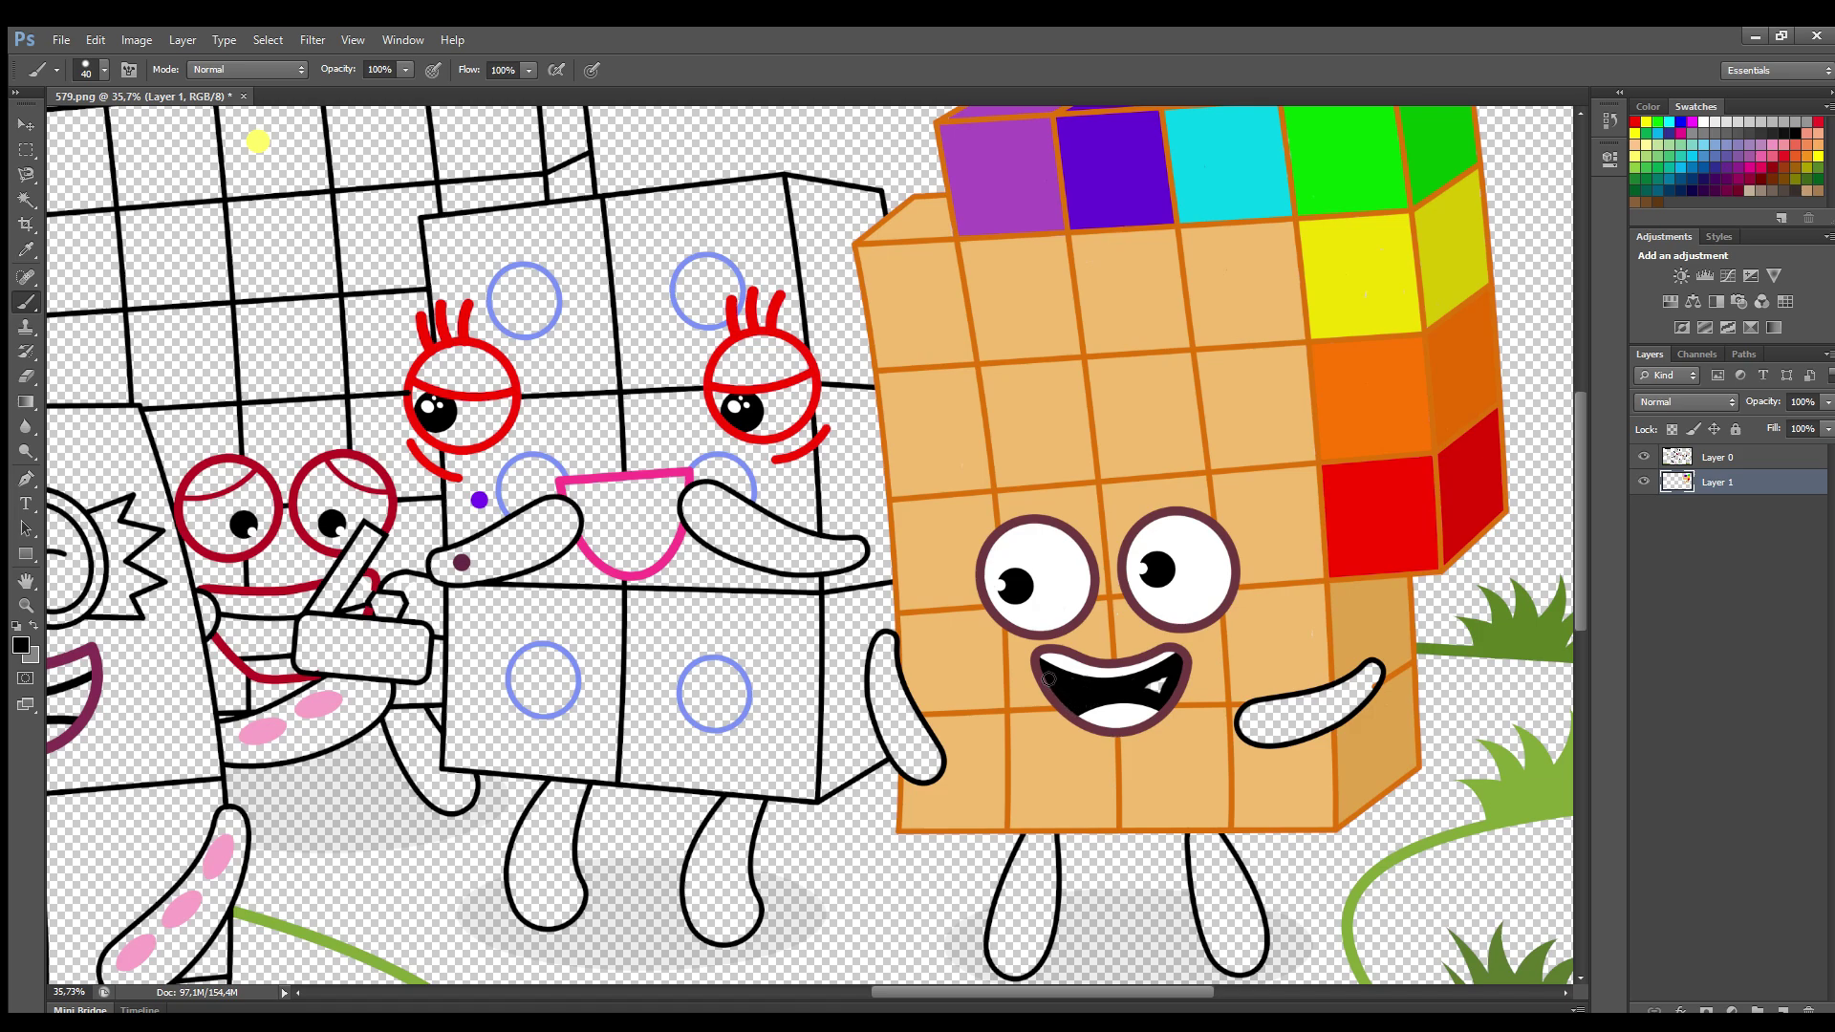
{"action": "left_click", "coordinate": [1048, 679], "text": "alt"}
Fill both arms and both legs of the tan character with dark maroon
{"action": "key", "text": "bracketright"}
{"action": "mouse_move", "coordinate": [1372, 671]}
{"action": "left_mouse_down"}
{"action": "mouse_move", "coordinate": [1295, 731]}
{"action": "mouse_move", "coordinate": [1309, 702]}
{"action": "mouse_move", "coordinate": [1261, 721]}
{"action": "left_mouse_up"}
{"action": "left_click_drag", "start_coordinate": [1367, 681], "coordinate": [1374, 693]}
{"action": "mouse_move", "coordinate": [887, 648]}
{"action": "left_mouse_down"}
{"action": "mouse_move", "coordinate": [926, 744]}
{"action": "mouse_move", "coordinate": [879, 704]}
{"action": "left_mouse_up"}
{"action": "left_click_drag", "start_coordinate": [1213, 838], "coordinate": [1251, 904]}
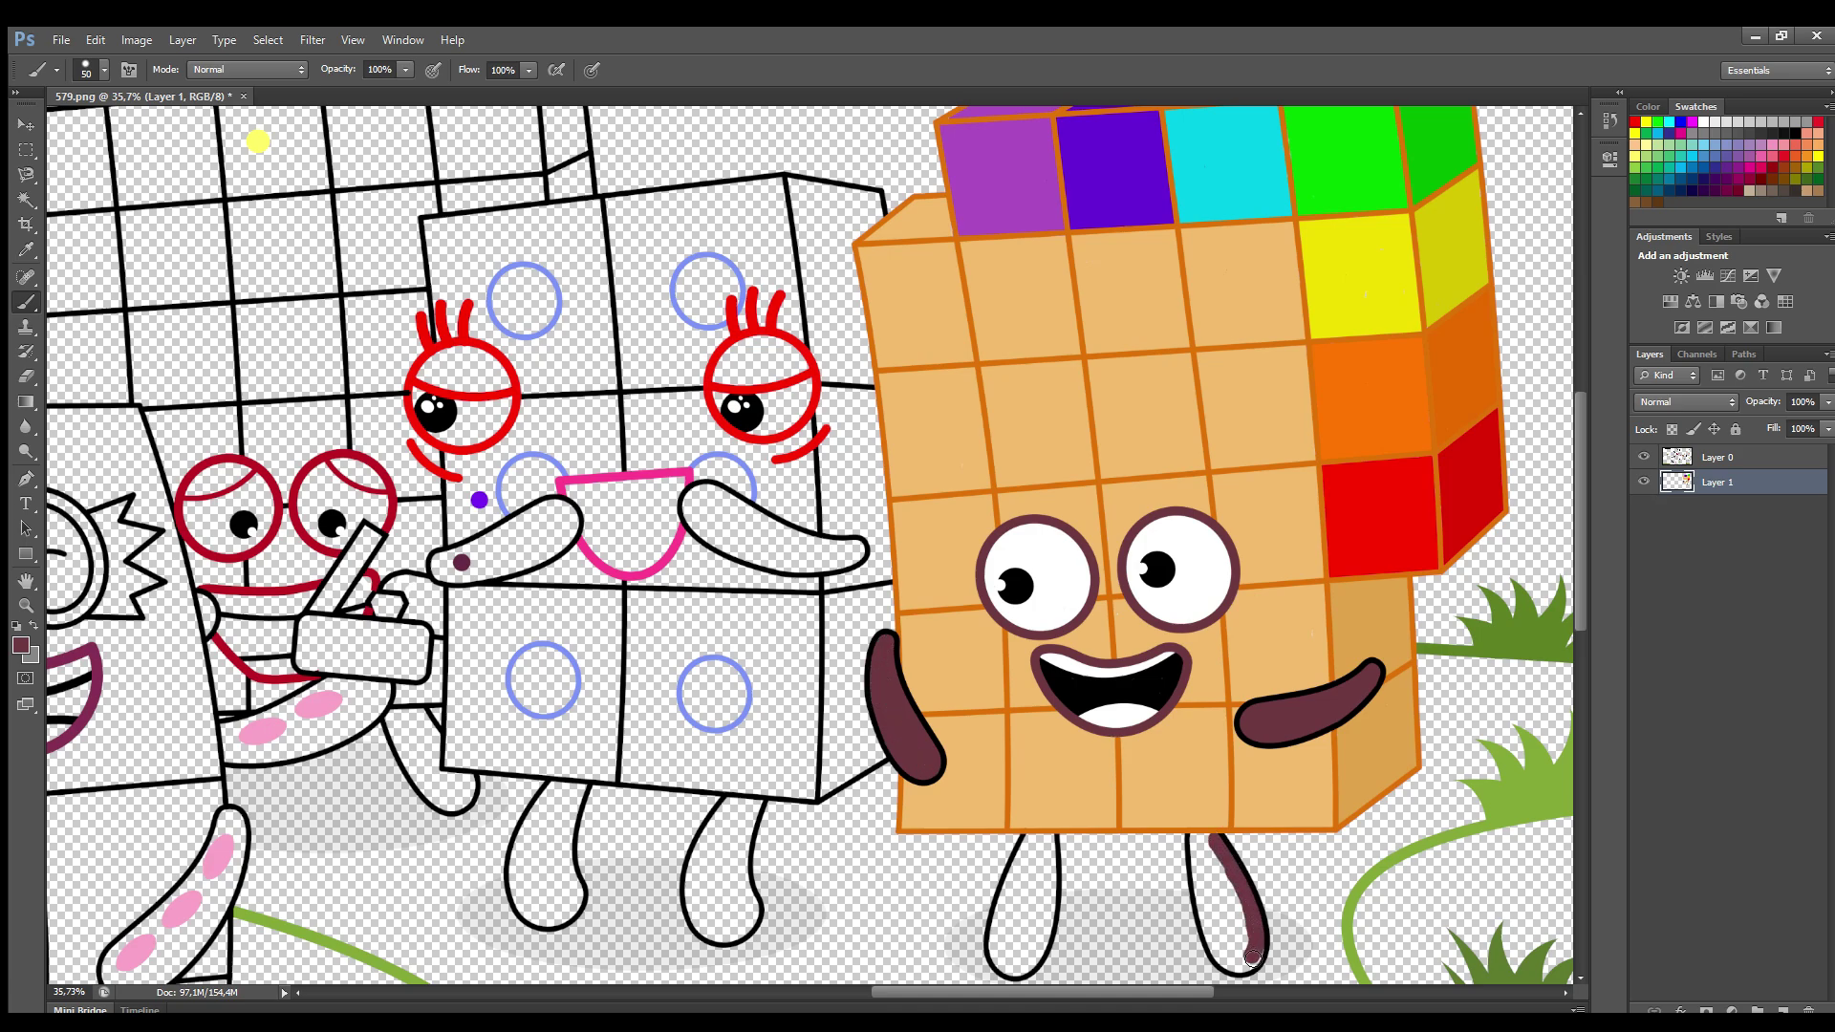
{"action": "mouse_move", "coordinate": [1247, 966]}
{"action": "left_mouse_down"}
{"action": "mouse_move", "coordinate": [1210, 926]}
{"action": "mouse_move", "coordinate": [1207, 842]}
{"action": "mouse_move", "coordinate": [1216, 889]}
{"action": "left_mouse_up"}
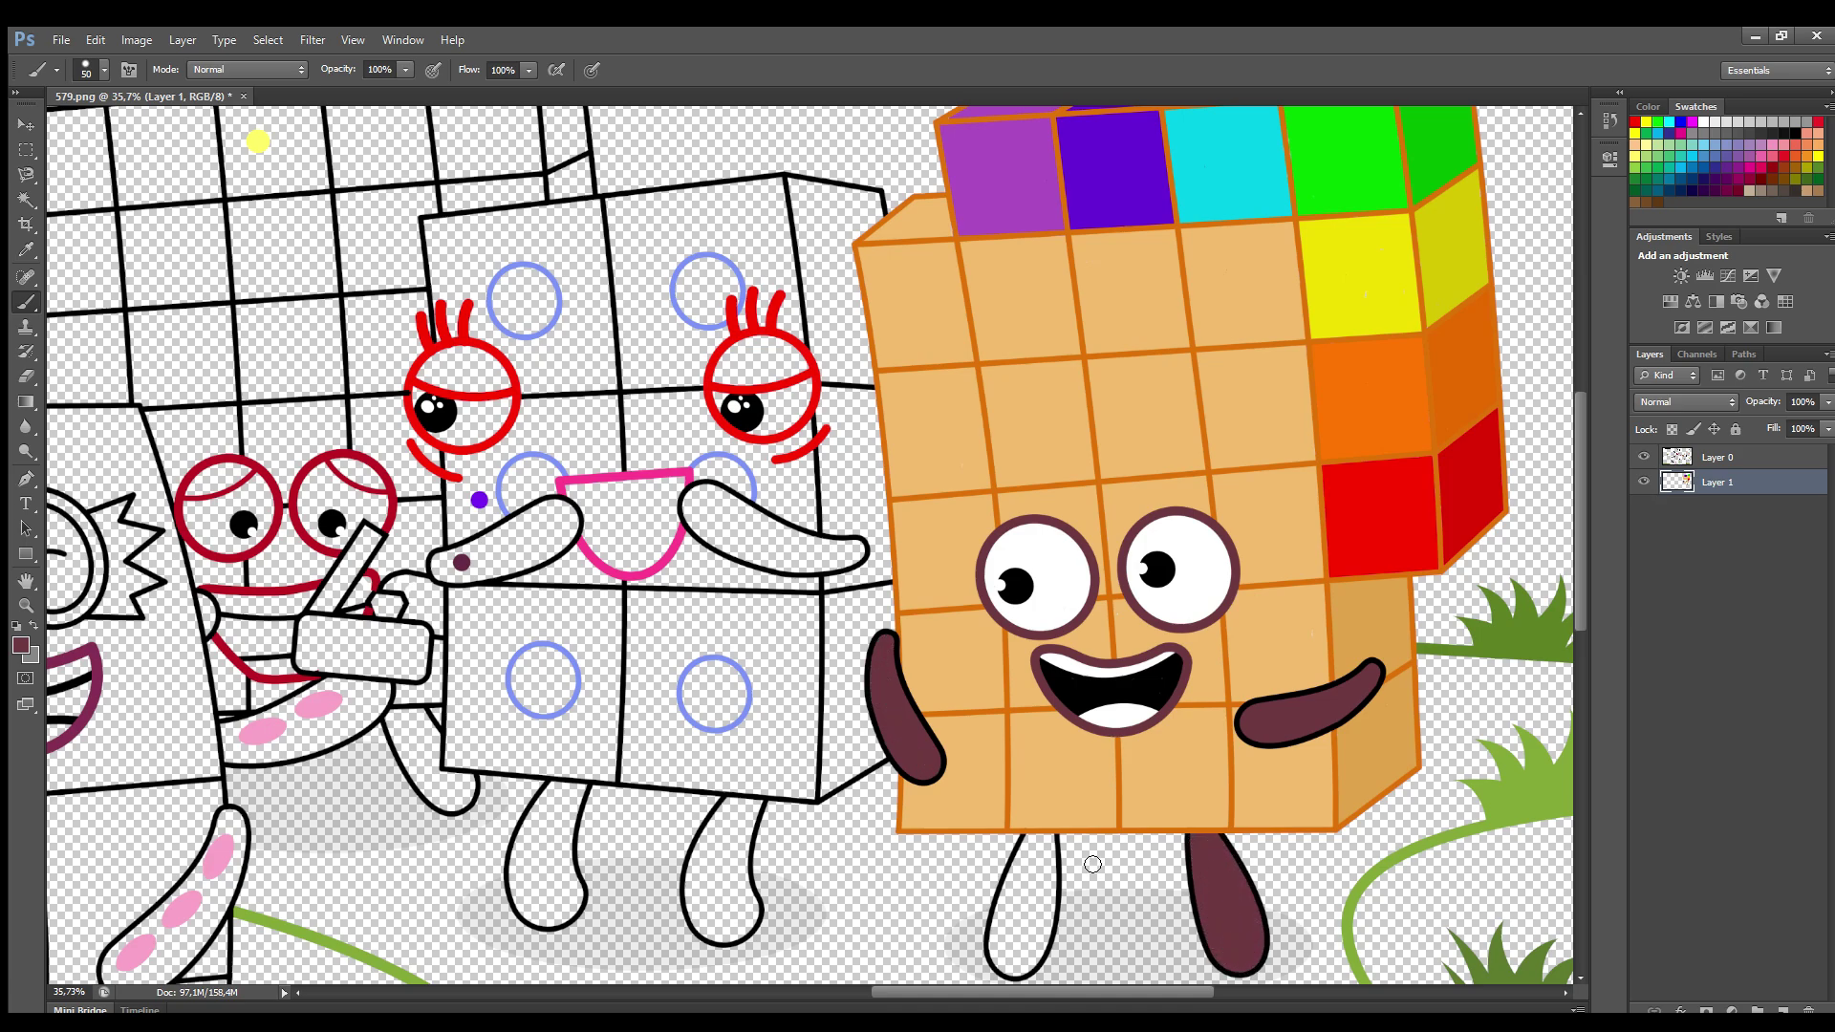
{"action": "mouse_move", "coordinate": [1052, 839]}
{"action": "left_mouse_down"}
{"action": "mouse_move", "coordinate": [1036, 962]}
{"action": "mouse_move", "coordinate": [1030, 846]}
{"action": "mouse_move", "coordinate": [1019, 947]}
{"action": "left_mouse_up"}
Paint purple along the front edges and around the eyes of the neighbouring six-block character, matching its purple marker dot
{"action": "left_click", "coordinate": [479, 500], "text": "alt"}
{"action": "mouse_move", "coordinate": [424, 226]}
{"action": "left_mouse_down"}
{"action": "mouse_move", "coordinate": [696, 191]}
{"action": "mouse_move", "coordinate": [794, 287]}
{"action": "left_mouse_up"}
{"action": "mouse_move", "coordinate": [814, 447]}
{"action": "left_mouse_down"}
{"action": "mouse_move", "coordinate": [814, 712]}
{"action": "mouse_move", "coordinate": [750, 790]}
{"action": "mouse_move", "coordinate": [447, 763]}
{"action": "mouse_move", "coordinate": [457, 634]}
{"action": "left_mouse_up"}
{"action": "mouse_move", "coordinate": [456, 515]}
{"action": "left_mouse_down"}
{"action": "mouse_move", "coordinate": [450, 457]}
{"action": "mouse_move", "coordinate": [490, 459]}
{"action": "mouse_move", "coordinate": [523, 375]}
{"action": "mouse_move", "coordinate": [445, 337]}
{"action": "left_mouse_up"}
{"action": "key", "text": "bracketright"}
{"action": "key", "text": "bracketright"}
{"action": "mouse_move", "coordinate": [435, 246]}
{"action": "left_mouse_down"}
{"action": "mouse_move", "coordinate": [768, 206]}
{"action": "mouse_move", "coordinate": [786, 310]}
{"action": "mouse_move", "coordinate": [773, 327]}
{"action": "mouse_move", "coordinate": [751, 248]}
{"action": "mouse_move", "coordinate": [762, 325]}
{"action": "mouse_move", "coordinate": [739, 328]}
{"action": "mouse_move", "coordinate": [703, 409]}
{"action": "mouse_move", "coordinate": [793, 446]}
{"action": "mouse_move", "coordinate": [805, 527]}
{"action": "left_mouse_up"}
{"action": "key", "text": "bracketleft"}
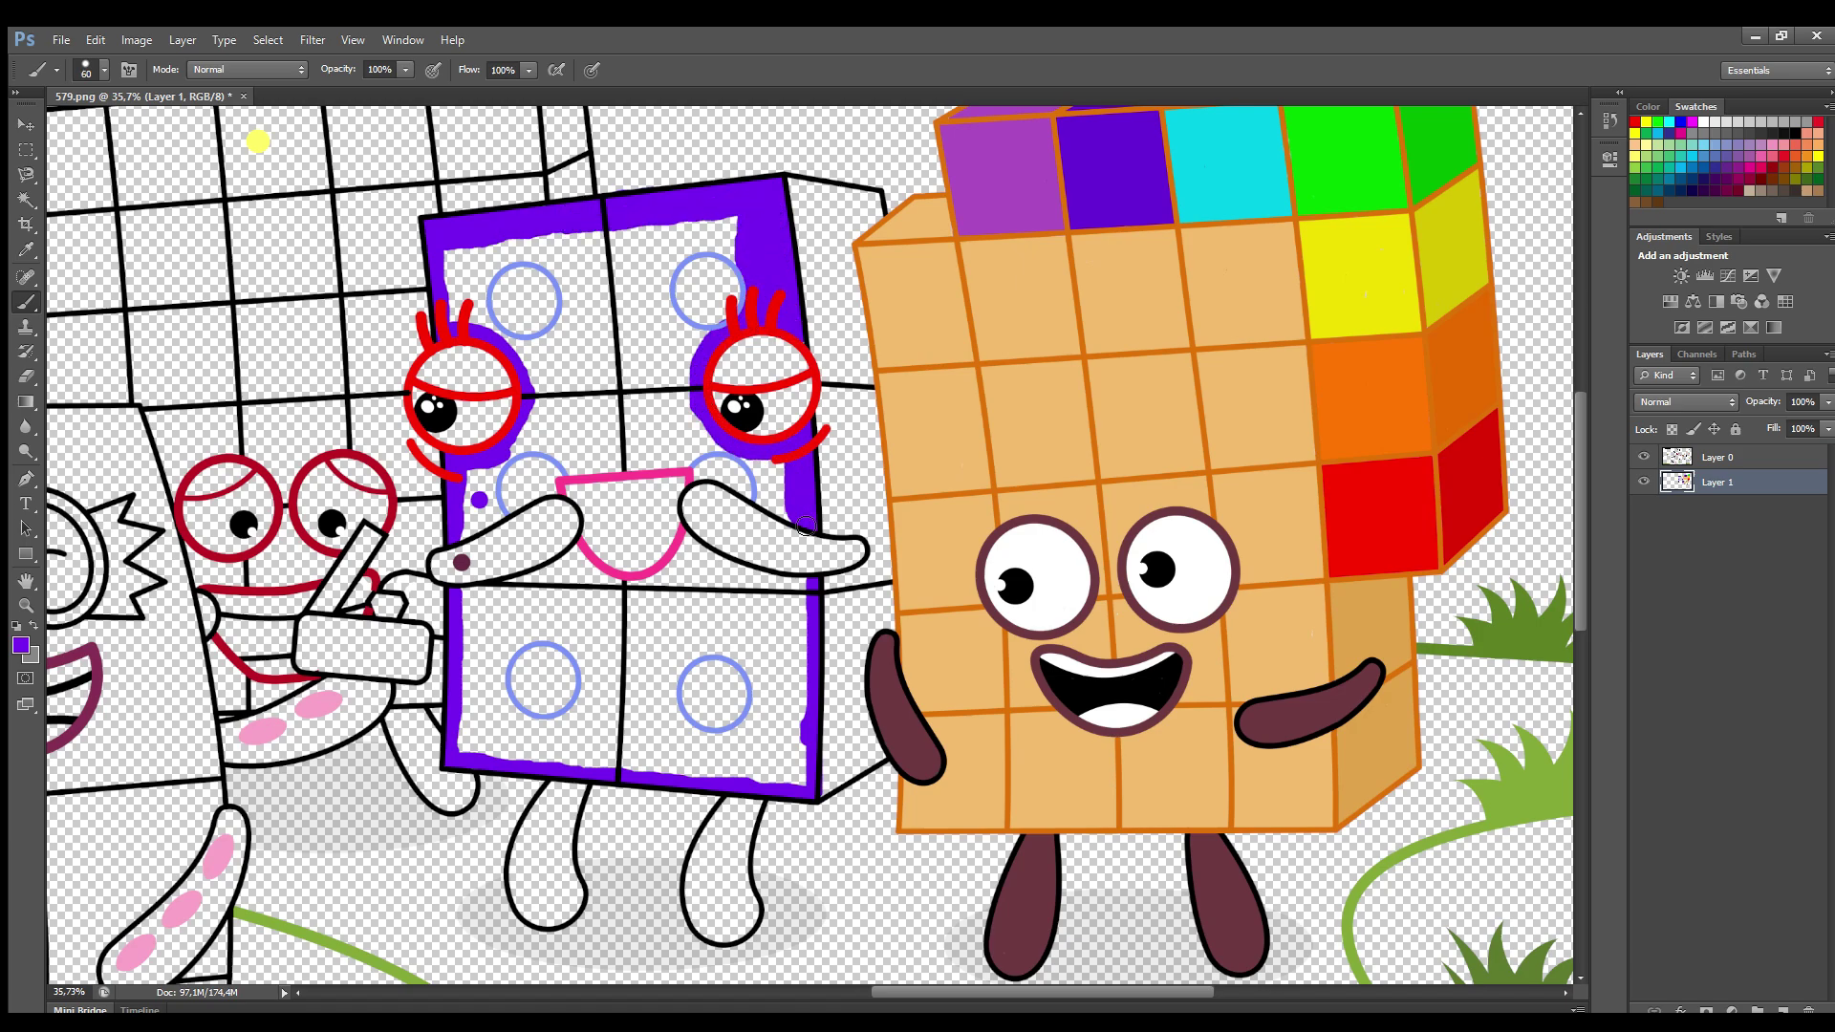
Fill the rest of the six-block character's front with purple, going around the circles, mouth and arms
{"action": "mouse_move", "coordinate": [760, 463]}
{"action": "left_mouse_down"}
{"action": "mouse_move", "coordinate": [509, 458]}
{"action": "mouse_move", "coordinate": [495, 518]}
{"action": "mouse_move", "coordinate": [462, 538]}
{"action": "mouse_move", "coordinate": [473, 483]}
{"action": "mouse_move", "coordinate": [631, 552]}
{"action": "mouse_move", "coordinate": [479, 623]}
{"action": "mouse_move", "coordinate": [488, 594]}
{"action": "mouse_move", "coordinate": [568, 562]}
{"action": "mouse_move", "coordinate": [627, 586]}
{"action": "mouse_move", "coordinate": [700, 551]}
{"action": "mouse_move", "coordinate": [782, 583]}
{"action": "mouse_move", "coordinate": [798, 731]}
{"action": "mouse_move", "coordinate": [761, 767]}
{"action": "mouse_move", "coordinate": [804, 782]}
{"action": "mouse_move", "coordinate": [487, 755]}
{"action": "mouse_move", "coordinate": [478, 643]}
{"action": "mouse_move", "coordinate": [582, 584]}
{"action": "mouse_move", "coordinate": [711, 583]}
{"action": "mouse_move", "coordinate": [505, 625]}
{"action": "mouse_move", "coordinate": [766, 626]}
{"action": "mouse_move", "coordinate": [769, 750]}
{"action": "mouse_move", "coordinate": [718, 646]}
{"action": "mouse_move", "coordinate": [773, 697]}
{"action": "mouse_move", "coordinate": [759, 683]}
{"action": "mouse_move", "coordinate": [732, 752]}
{"action": "mouse_move", "coordinate": [711, 655]}
{"action": "left_mouse_up"}
{"action": "key", "text": "bracketright"}
{"action": "key", "text": "bracketright"}
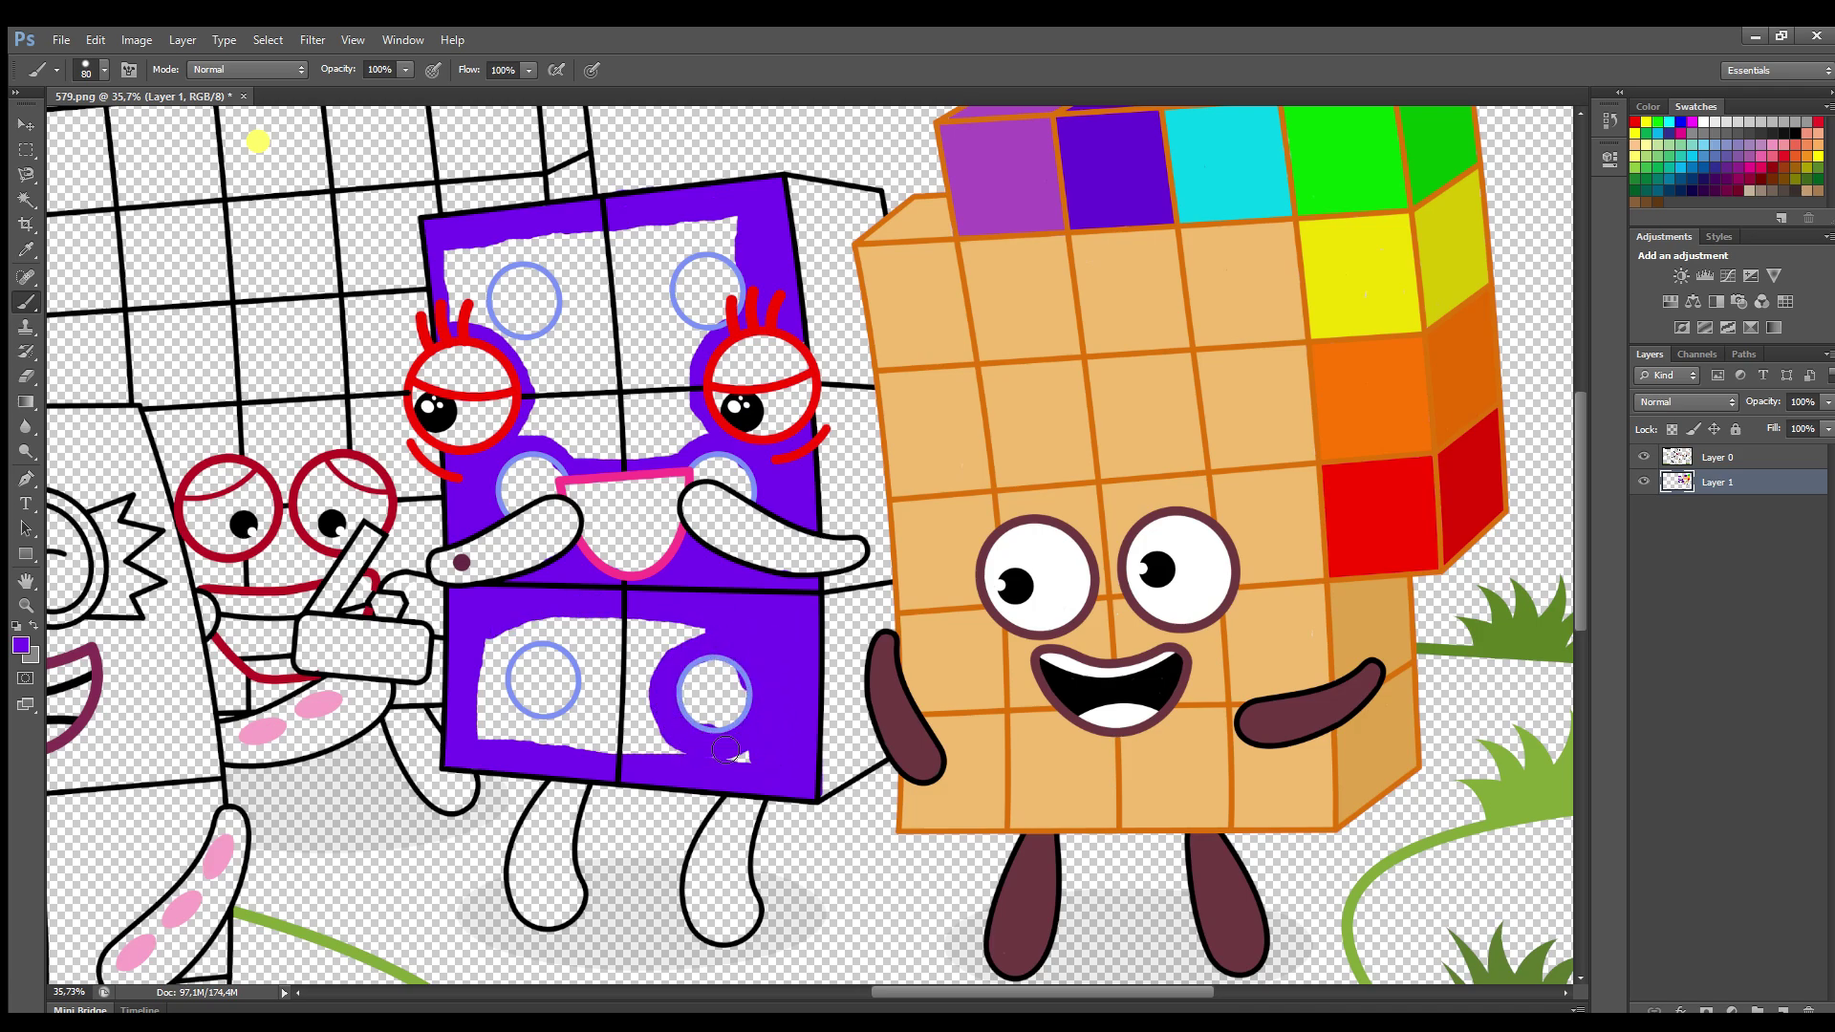
{"action": "mouse_move", "coordinate": [725, 750]}
{"action": "left_mouse_down"}
{"action": "mouse_move", "coordinate": [562, 746]}
{"action": "mouse_move", "coordinate": [490, 676]}
{"action": "mouse_move", "coordinate": [657, 640]}
{"action": "mouse_move", "coordinate": [658, 734]}
{"action": "mouse_move", "coordinate": [642, 699]}
{"action": "mouse_move", "coordinate": [612, 713]}
{"action": "mouse_move", "coordinate": [572, 642]}
{"action": "mouse_move", "coordinate": [588, 726]}
{"action": "mouse_move", "coordinate": [530, 733]}
{"action": "mouse_move", "coordinate": [519, 650]}
{"action": "left_mouse_up"}
{"action": "mouse_move", "coordinate": [492, 329]}
{"action": "left_mouse_down"}
{"action": "mouse_move", "coordinate": [504, 265]}
{"action": "mouse_move", "coordinate": [531, 357]}
{"action": "left_mouse_up"}
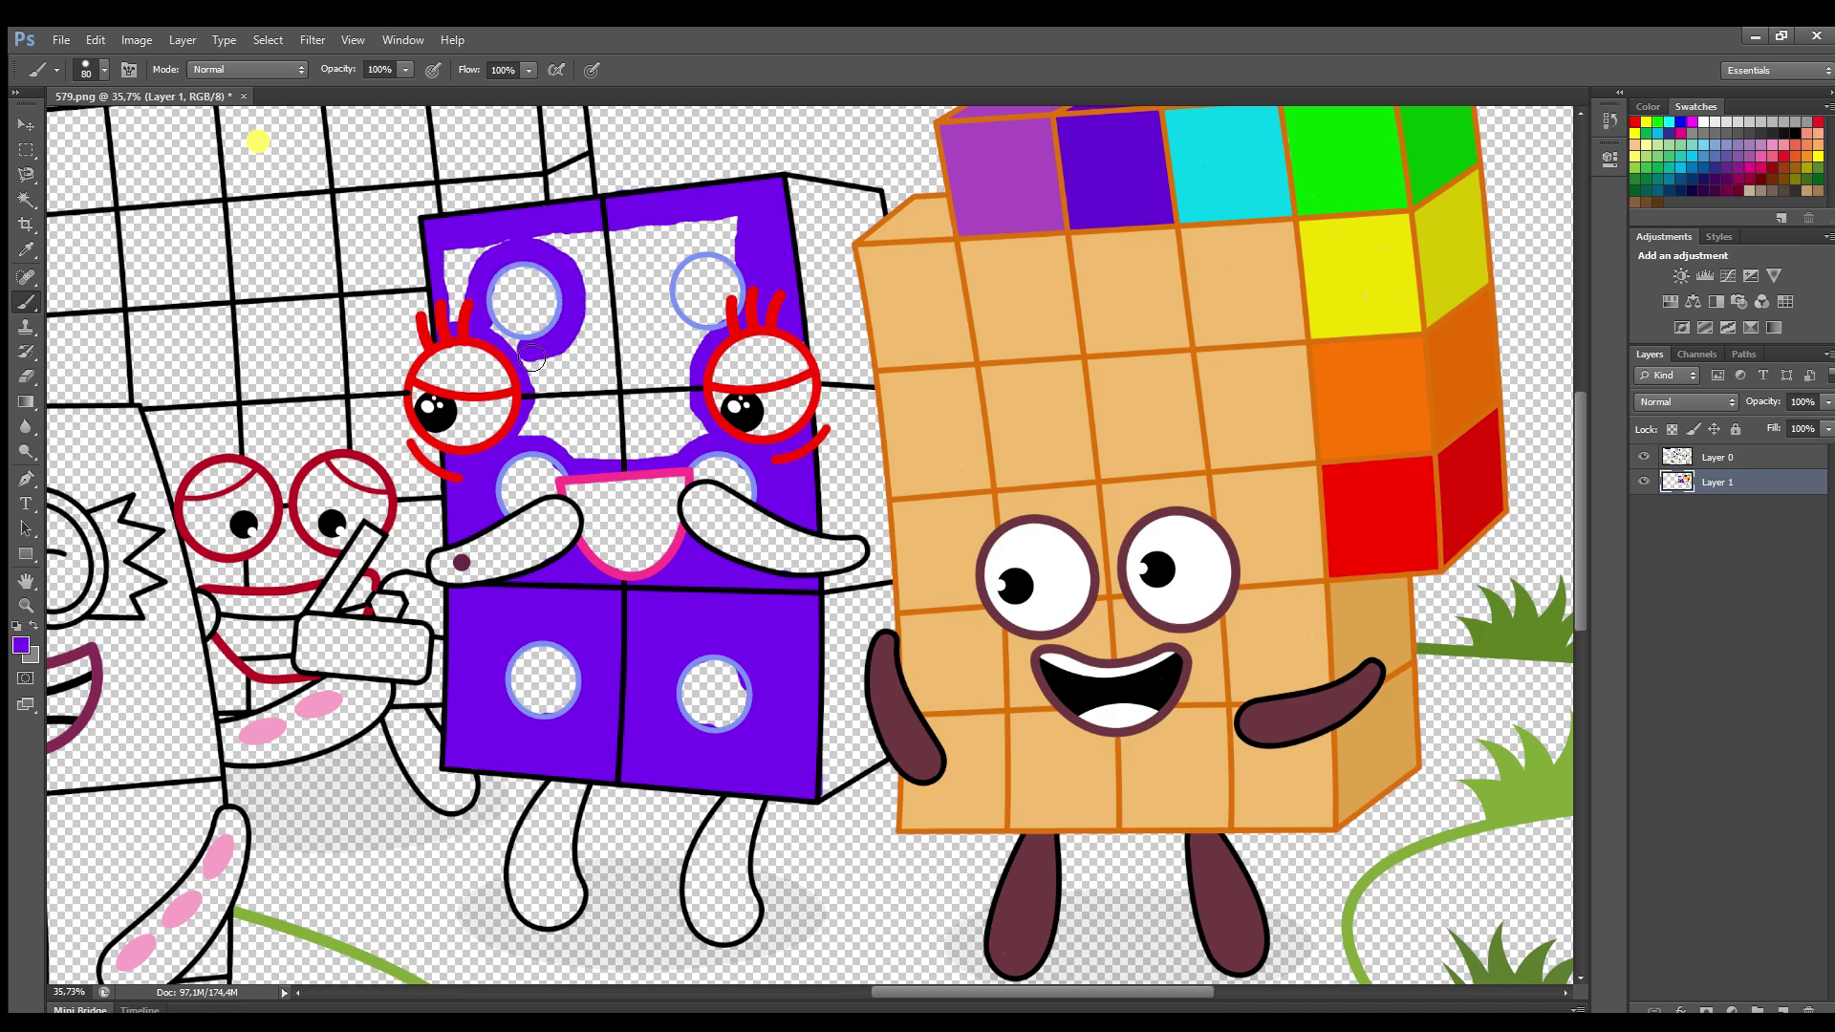
{"action": "mouse_move", "coordinate": [484, 255]}
{"action": "left_mouse_down"}
{"action": "mouse_move", "coordinate": [598, 241]}
{"action": "mouse_move", "coordinate": [727, 267]}
{"action": "mouse_move", "coordinate": [683, 344]}
{"action": "mouse_move", "coordinate": [575, 358]}
{"action": "mouse_move", "coordinate": [669, 441]}
{"action": "mouse_move", "coordinate": [611, 306]}
{"action": "mouse_move", "coordinate": [593, 413]}
{"action": "mouse_move", "coordinate": [670, 365]}
{"action": "mouse_move", "coordinate": [626, 320]}
{"action": "left_mouse_up"}
{"action": "key", "text": "bracketright"}
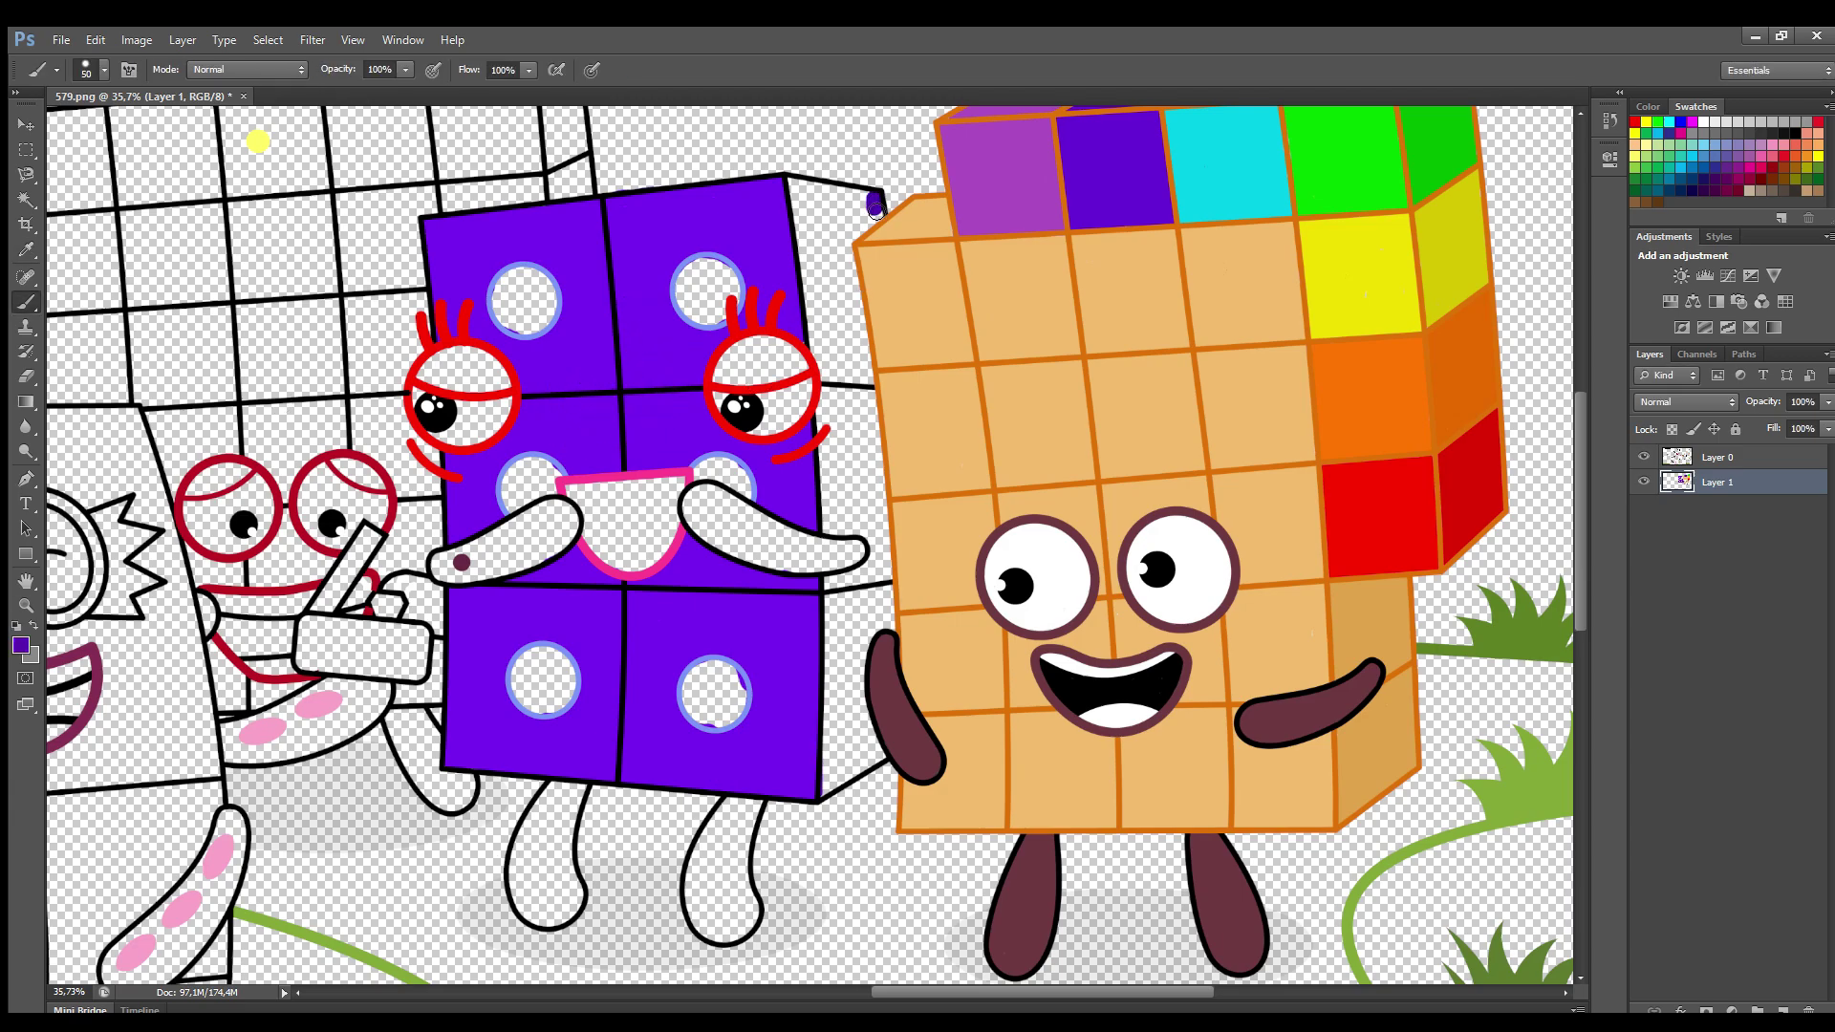
Fill the side face of the purple character with a darker purple
{"action": "mouse_move", "coordinate": [875, 208]}
{"action": "left_mouse_down"}
{"action": "mouse_move", "coordinate": [858, 353]}
{"action": "mouse_move", "coordinate": [885, 585]}
{"action": "mouse_move", "coordinate": [860, 658]}
{"action": "mouse_move", "coordinate": [870, 734]}
{"action": "mouse_move", "coordinate": [829, 736]}
{"action": "mouse_move", "coordinate": [846, 597]}
{"action": "mouse_move", "coordinate": [856, 744]}
{"action": "mouse_move", "coordinate": [865, 564]}
{"action": "mouse_move", "coordinate": [836, 526]}
{"action": "mouse_move", "coordinate": [808, 196]}
{"action": "mouse_move", "coordinate": [855, 215]}
{"action": "mouse_move", "coordinate": [860, 507]}
{"action": "left_mouse_up"}
{"action": "key", "text": "bracketright"}
{"action": "key", "text": "bracketright"}
{"action": "left_click", "coordinate": [731, 769], "text": "alt"}
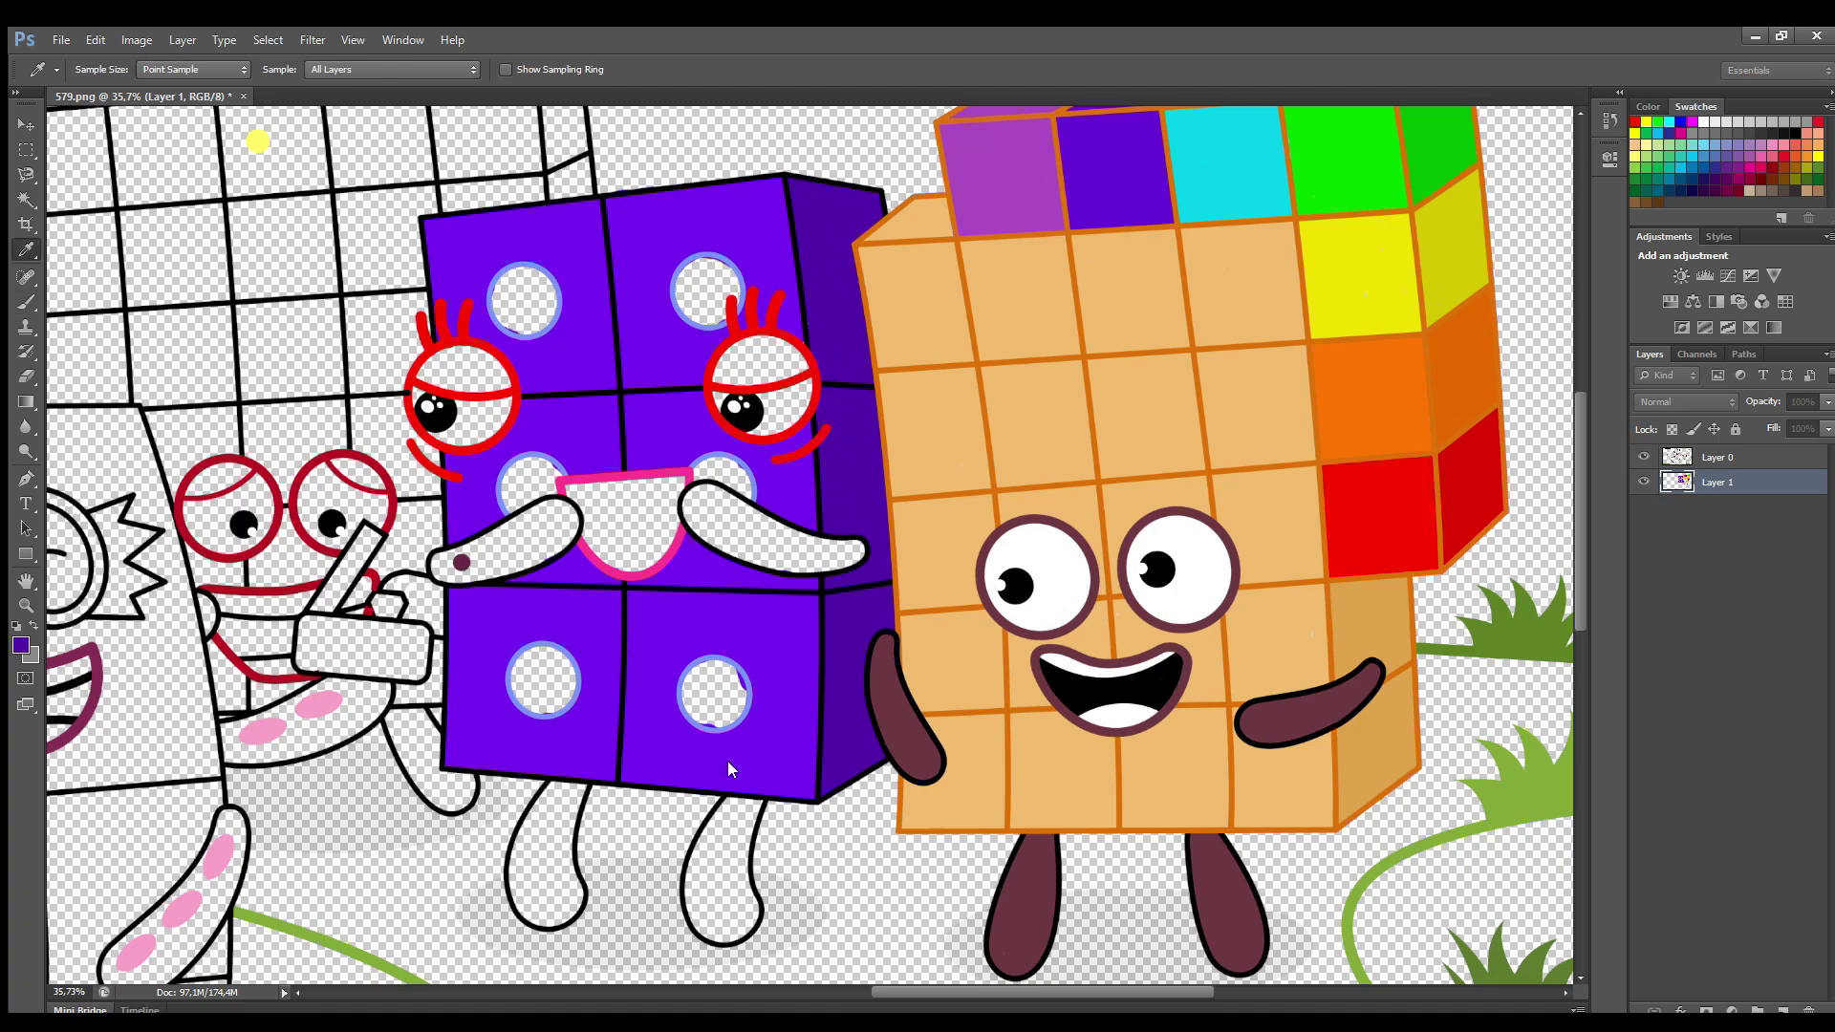
Fill the purple character's arms and legs with dark plum, matching the marker dot on its arm
{"action": "left_click", "coordinate": [461, 563], "text": "alt"}
{"action": "key", "text": "bracketright"}
{"action": "key", "text": "bracketright"}
{"action": "mouse_move", "coordinate": [444, 561]}
{"action": "left_mouse_down"}
{"action": "mouse_move", "coordinate": [556, 512]}
{"action": "mouse_move", "coordinate": [552, 557]}
{"action": "mouse_move", "coordinate": [469, 576]}
{"action": "mouse_move", "coordinate": [564, 548]}
{"action": "left_mouse_up"}
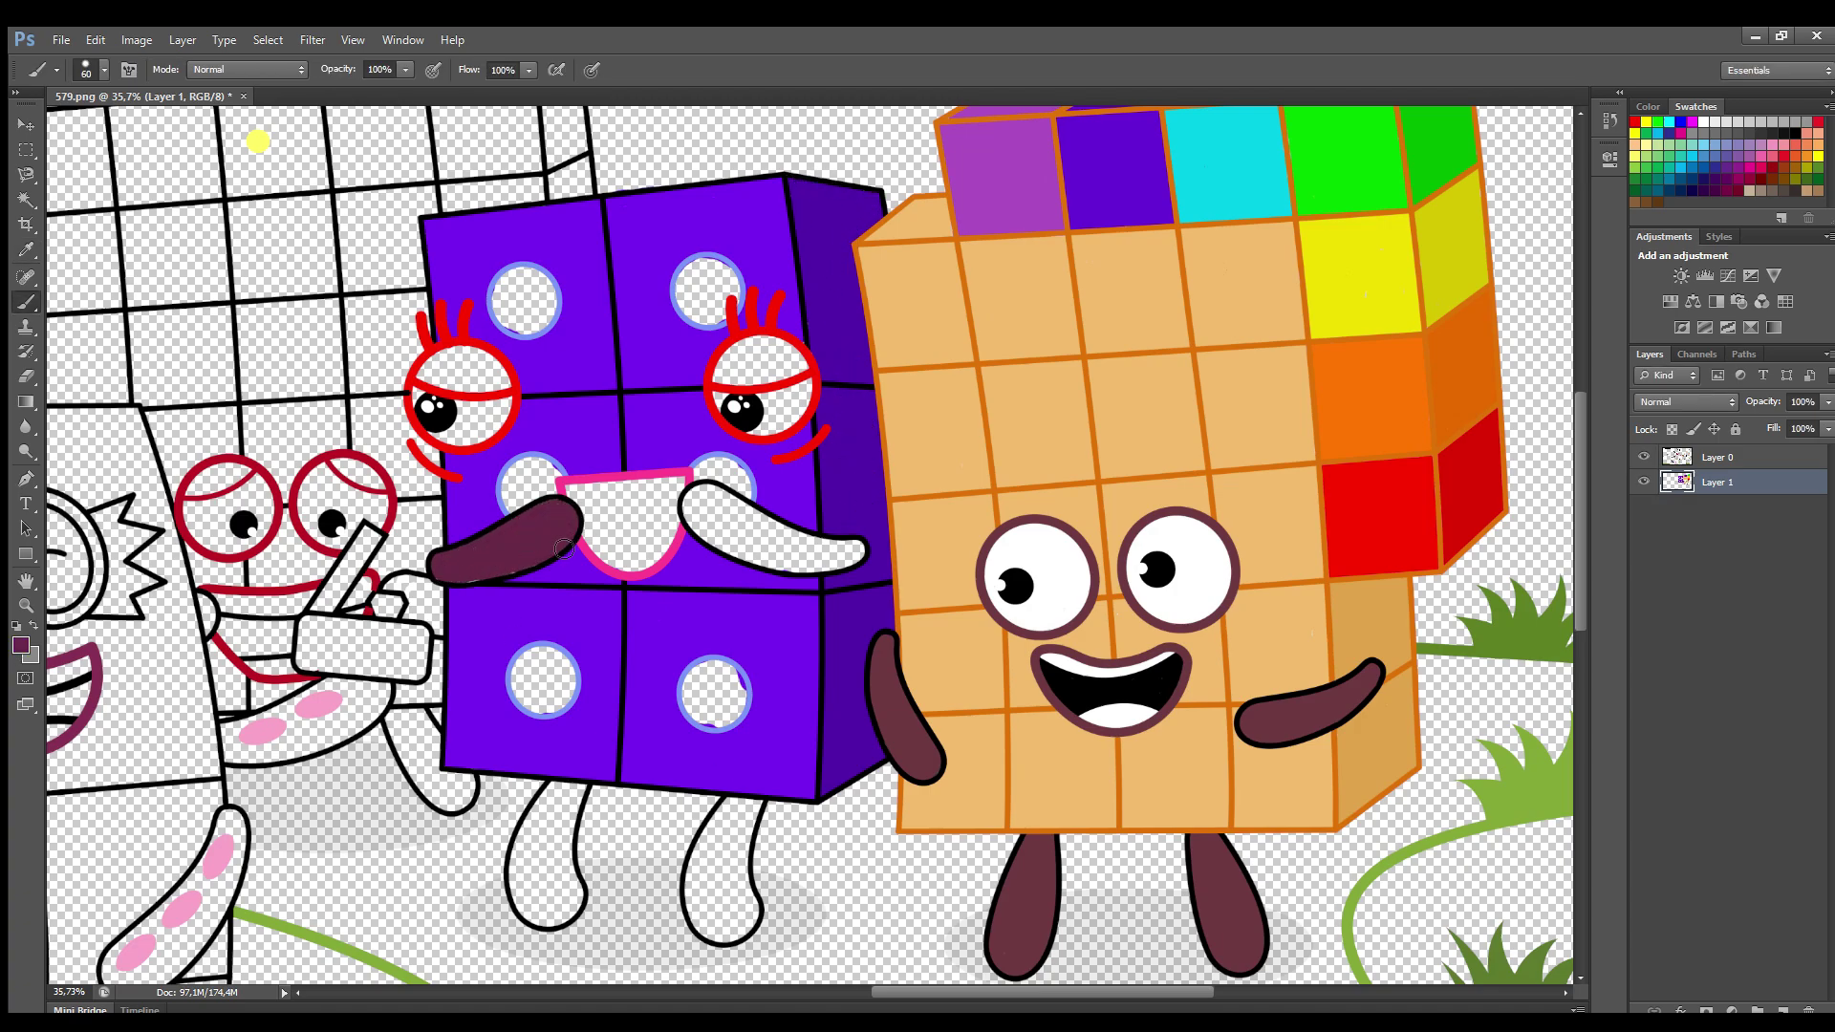
{"action": "mouse_move", "coordinate": [693, 492]}
{"action": "left_mouse_down"}
{"action": "mouse_move", "coordinate": [860, 554]}
{"action": "mouse_move", "coordinate": [819, 568]}
{"action": "mouse_move", "coordinate": [690, 507]}
{"action": "mouse_move", "coordinate": [699, 529]}
{"action": "left_mouse_up"}
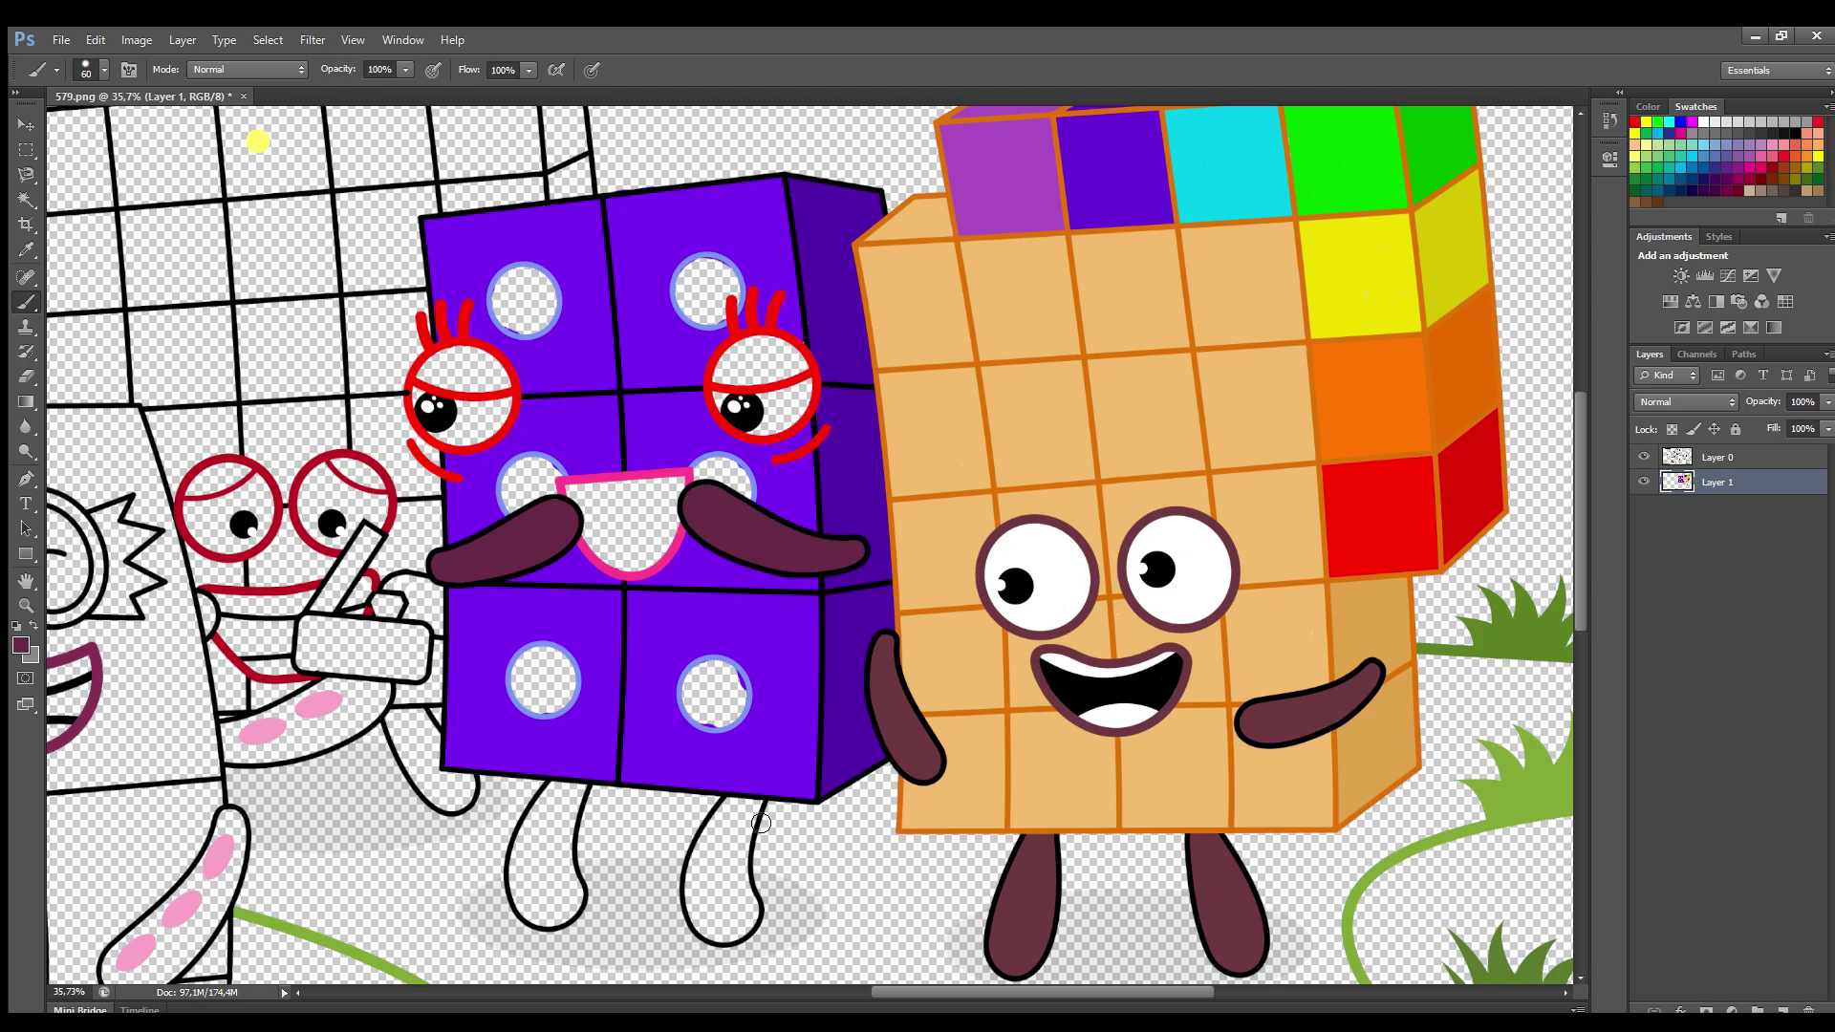
{"action": "mouse_move", "coordinate": [751, 818]}
{"action": "left_mouse_down"}
{"action": "mouse_move", "coordinate": [754, 911]}
{"action": "mouse_move", "coordinate": [741, 807]}
{"action": "mouse_move", "coordinate": [721, 927]}
{"action": "mouse_move", "coordinate": [717, 913]}
{"action": "left_mouse_up"}
{"action": "mouse_move", "coordinate": [572, 820]}
{"action": "left_mouse_down"}
{"action": "mouse_move", "coordinate": [524, 909]}
{"action": "mouse_move", "coordinate": [566, 805]}
{"action": "mouse_move", "coordinate": [540, 812]}
{"action": "mouse_move", "coordinate": [540, 864]}
{"action": "left_mouse_up"}
Paint the purple character's eyelids red and the rest of its eyes white
{"action": "left_click", "coordinate": [21, 645]}
{"action": "left_click", "coordinate": [413, 372]}
{"action": "key", "text": "Return"}
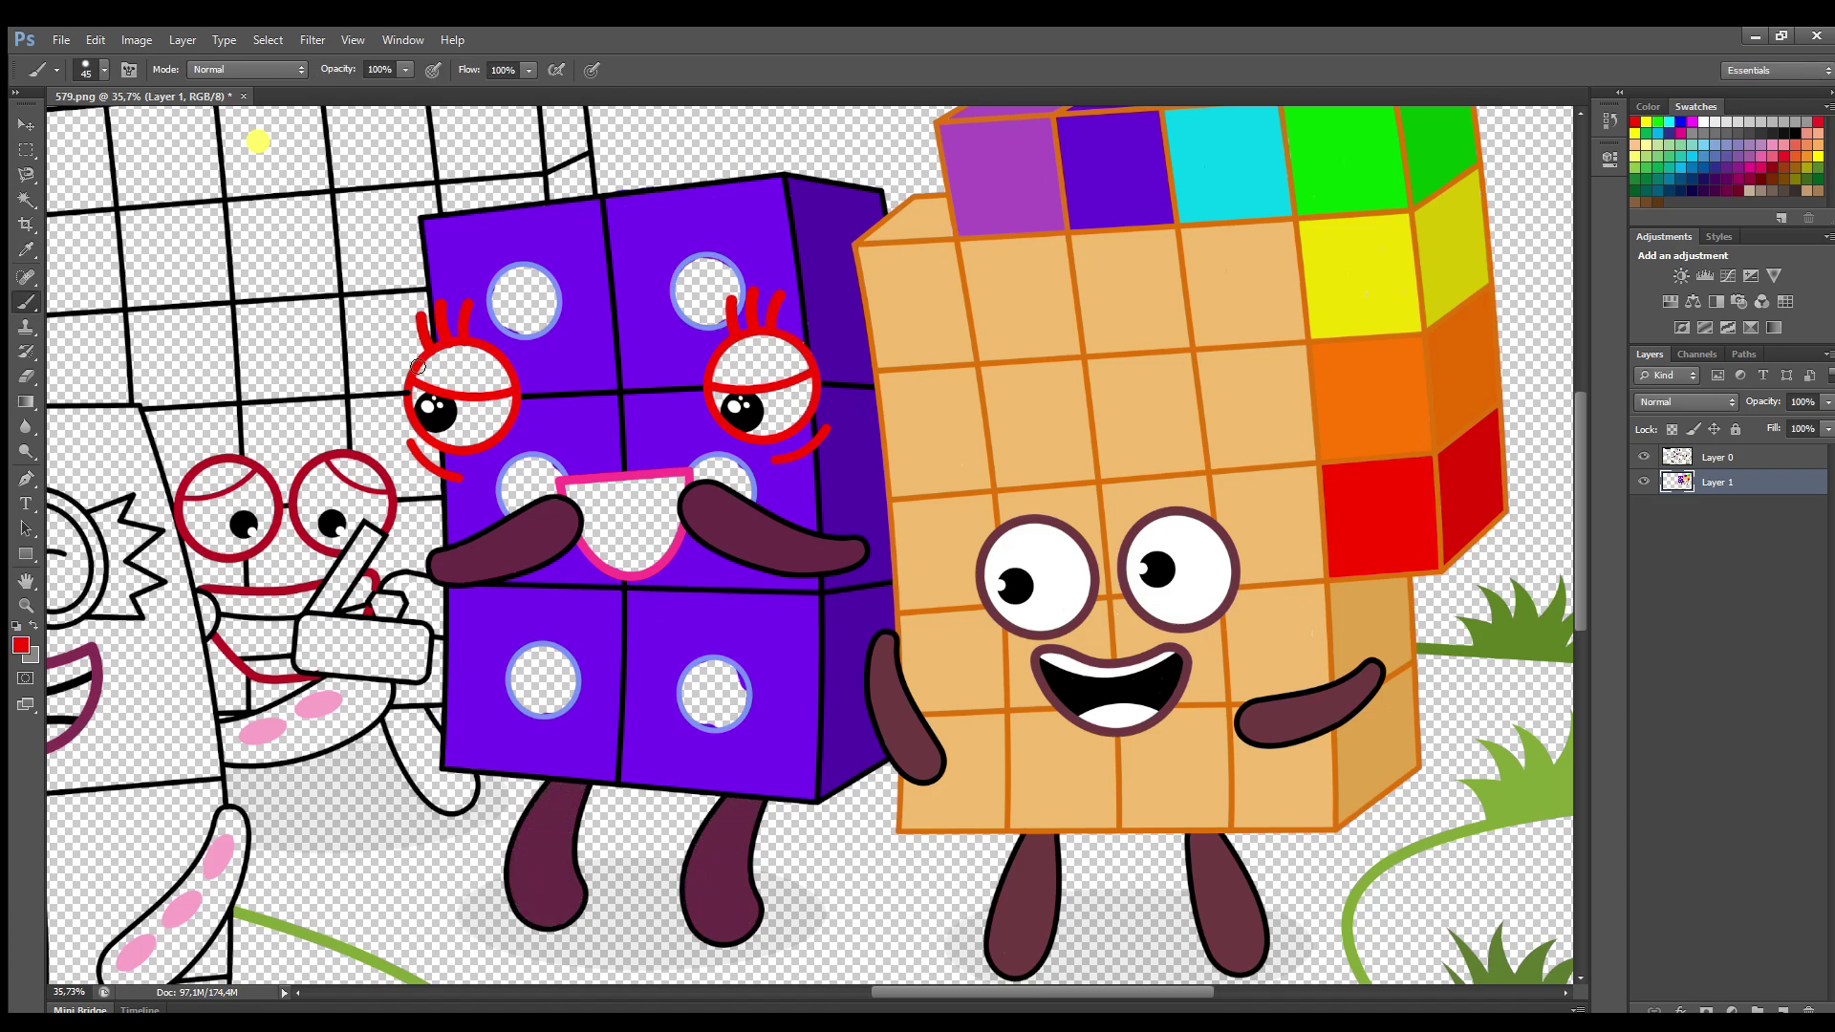
{"action": "mouse_move", "coordinate": [421, 372]}
{"action": "left_mouse_down"}
{"action": "mouse_move", "coordinate": [504, 371]}
{"action": "mouse_move", "coordinate": [437, 368]}
{"action": "left_mouse_up"}
{"action": "mouse_move", "coordinate": [751, 344]}
{"action": "left_mouse_down"}
{"action": "mouse_move", "coordinate": [803, 365]}
{"action": "mouse_move", "coordinate": [767, 356]}
{"action": "left_mouse_up"}
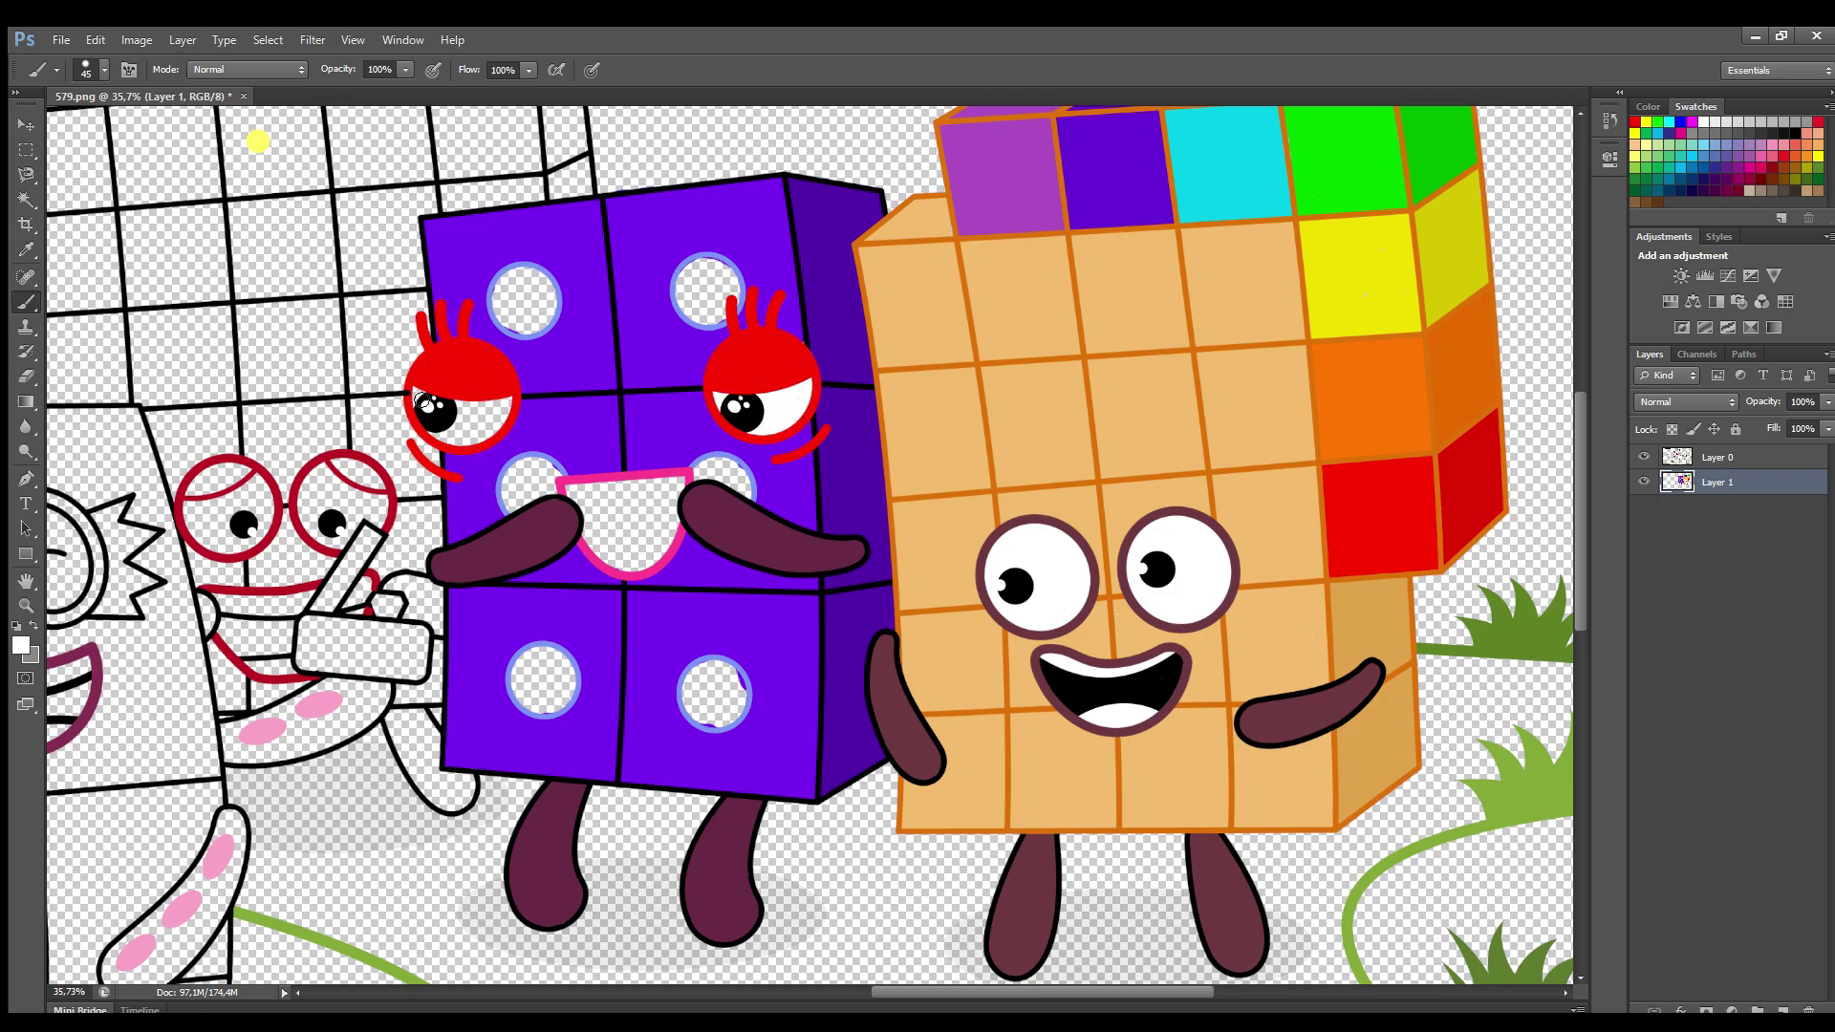
Fill the six circles on the purple character with light blue and its mouth with black
{"action": "left_click", "coordinate": [491, 292], "text": "alt"}
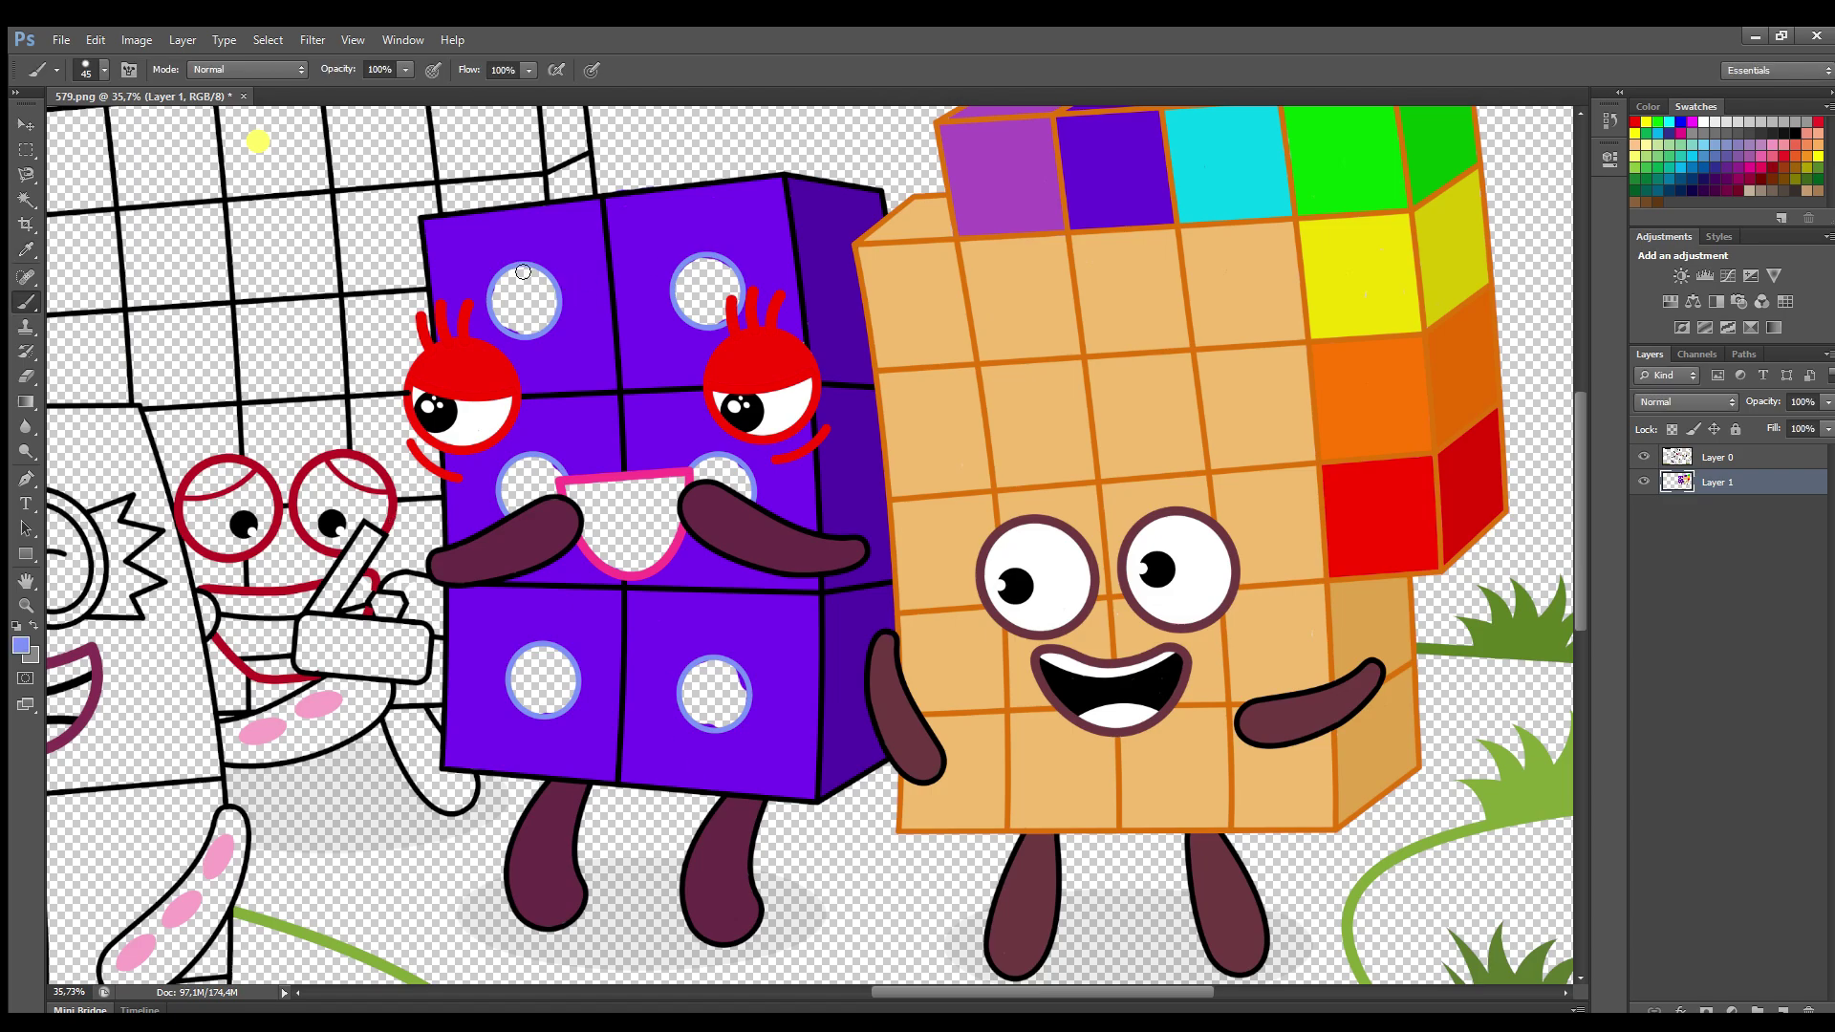
{"action": "mouse_move", "coordinate": [518, 271]}
{"action": "left_mouse_down"}
{"action": "mouse_move", "coordinate": [543, 325]}
{"action": "mouse_move", "coordinate": [512, 276]}
{"action": "mouse_move", "coordinate": [527, 304]}
{"action": "left_mouse_up"}
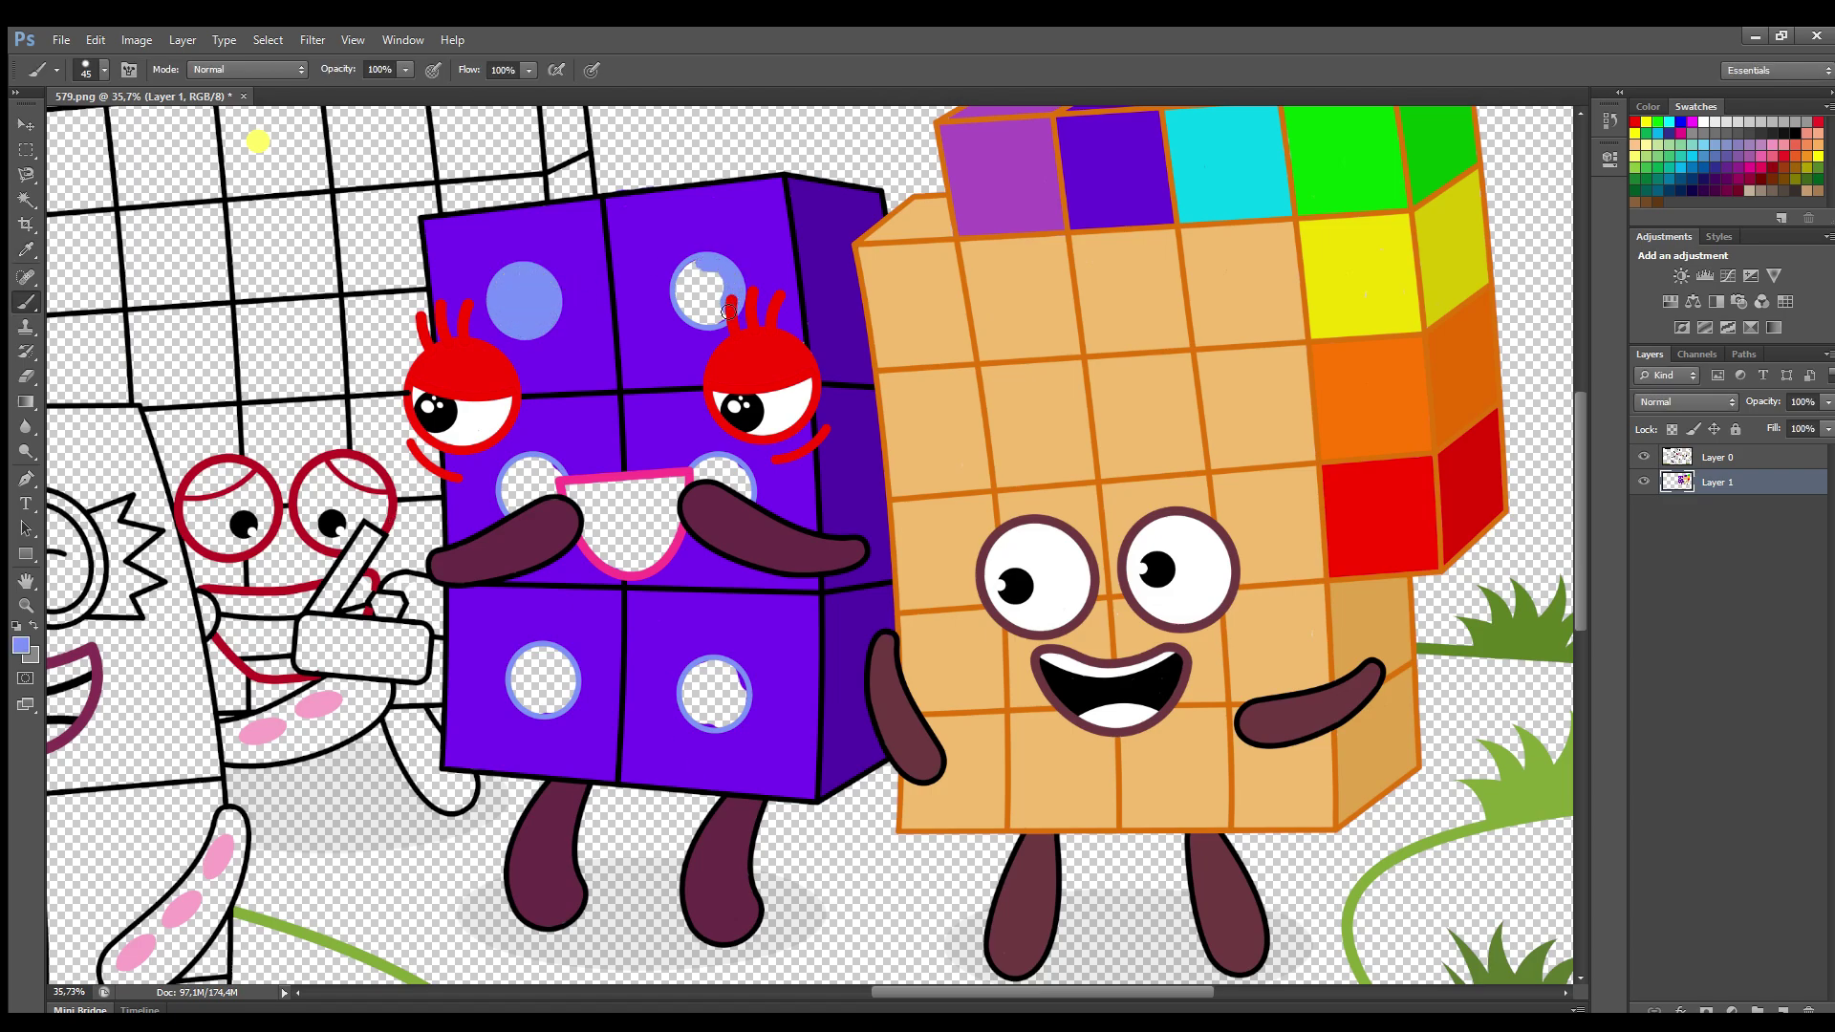
{"action": "left_click_drag", "start_coordinate": [729, 310], "coordinate": [716, 304]}
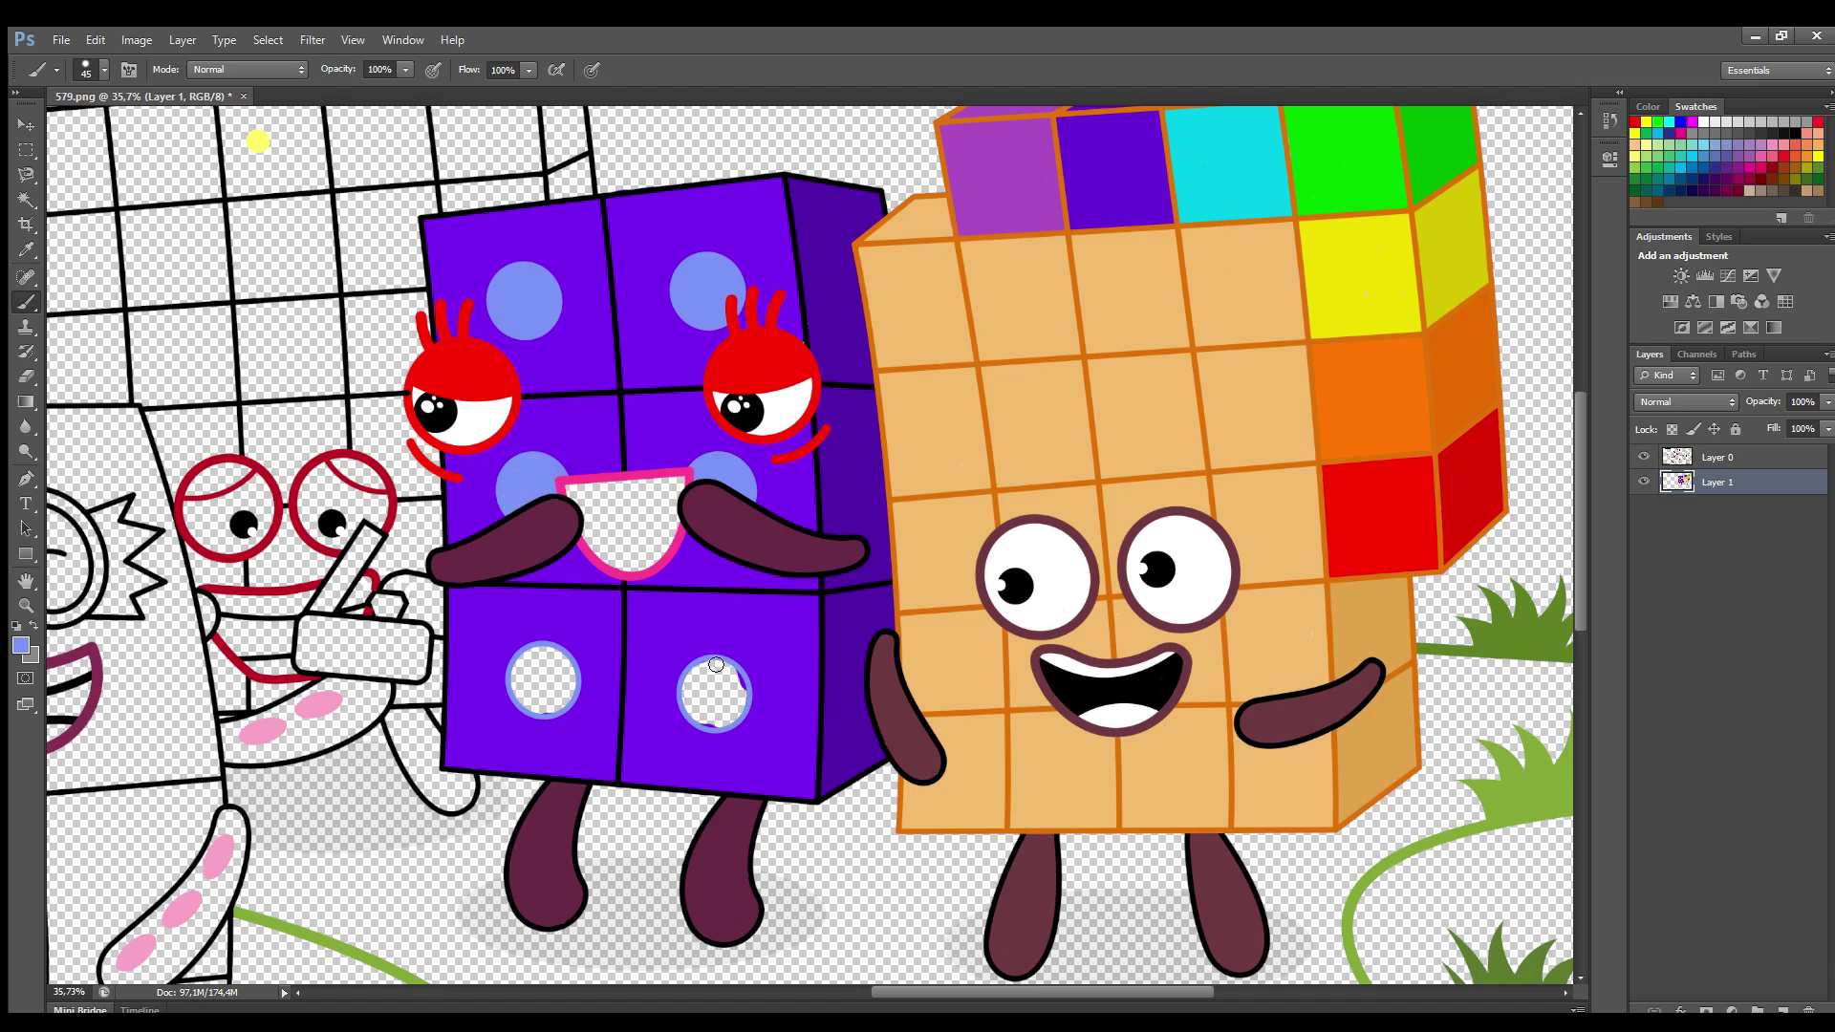
{"action": "left_click_drag", "start_coordinate": [716, 722], "coordinate": [706, 708]}
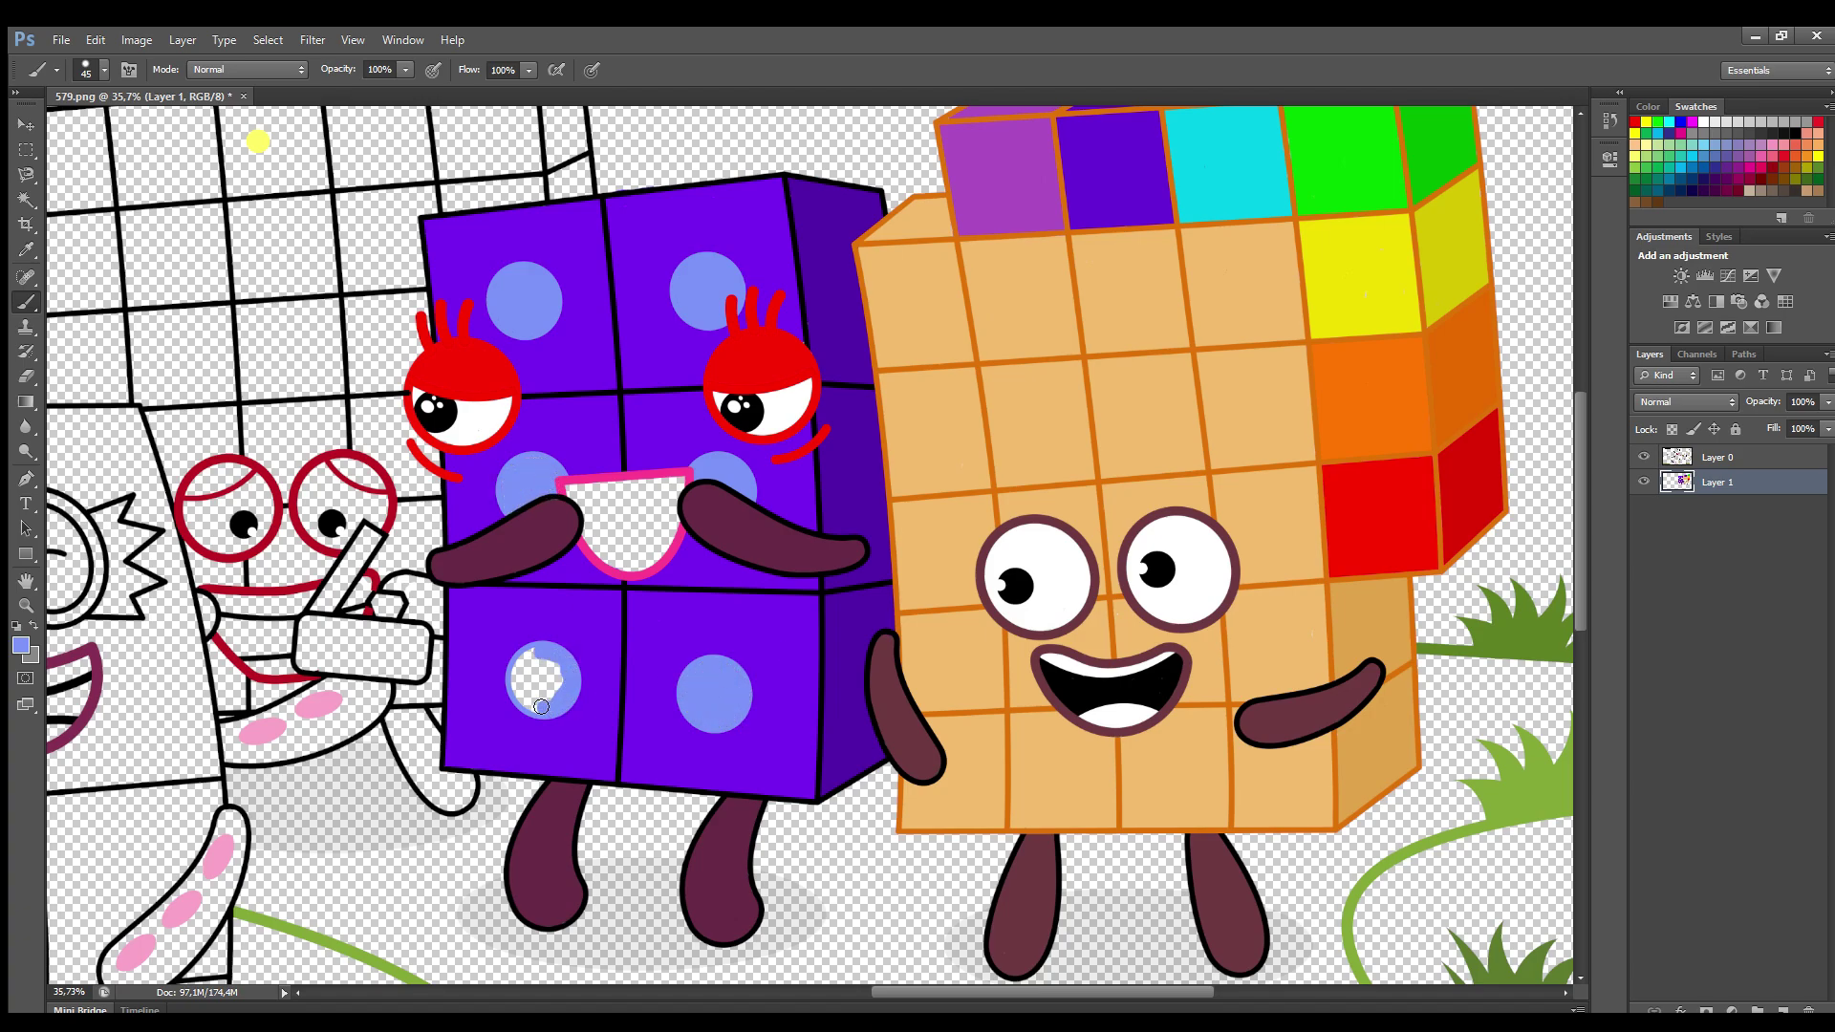
{"action": "mouse_move", "coordinate": [541, 706]}
{"action": "left_mouse_down"}
{"action": "mouse_move", "coordinate": [531, 669]}
{"action": "mouse_move", "coordinate": [535, 683]}
{"action": "left_mouse_up"}
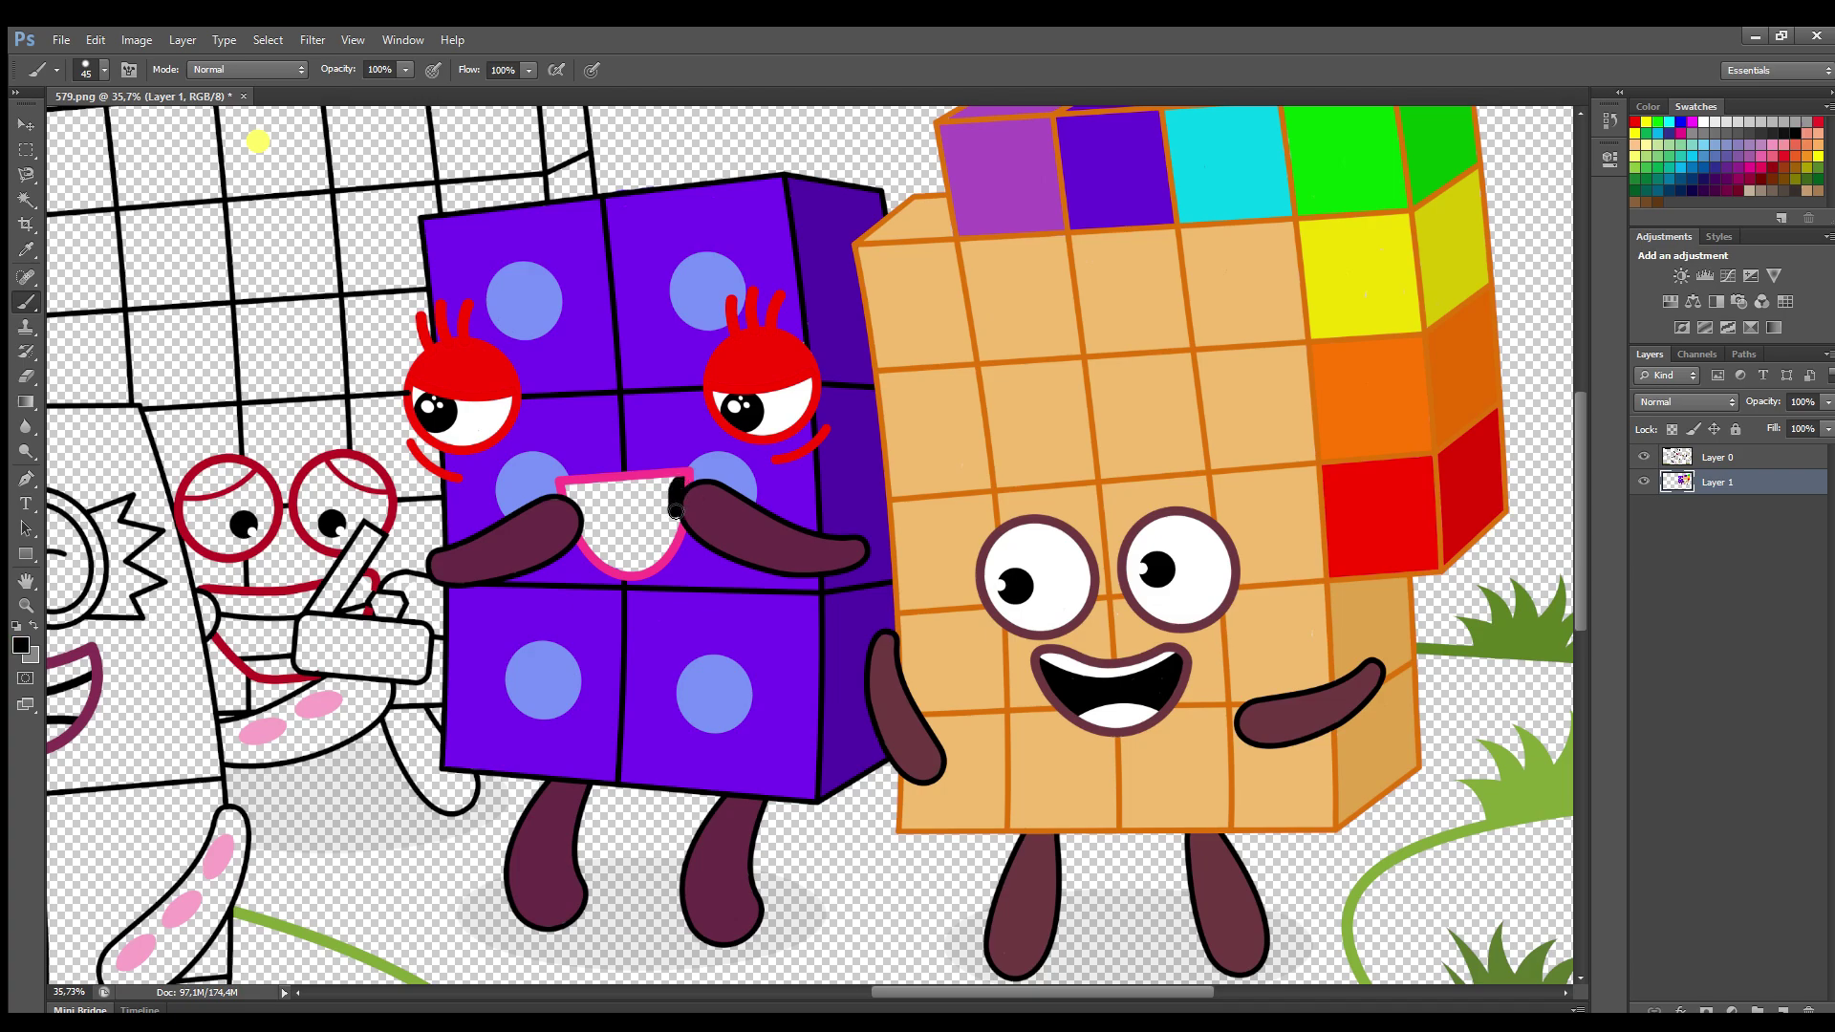
{"action": "mouse_move", "coordinate": [676, 511]}
{"action": "left_mouse_down"}
{"action": "mouse_move", "coordinate": [597, 540]}
{"action": "mouse_move", "coordinate": [669, 488]}
{"action": "mouse_move", "coordinate": [649, 544]}
{"action": "mouse_move", "coordinate": [615, 531]}
{"action": "mouse_move", "coordinate": [671, 488]}
{"action": "left_mouse_up"}
Paint the single block atop the black-outlined character red on its front and top, and darker red on its side
{"action": "scroll", "coordinate": [671, 488], "scroll_direction": "up", "scroll_amount": 3}
{"action": "left_click", "coordinate": [259, 188], "text": "alt"}
{"action": "key", "text": "bracketleft"}
{"action": "key", "text": "bracketleft"}
{"action": "mouse_move", "coordinate": [251, 136]}
{"action": "left_mouse_down"}
{"action": "mouse_move", "coordinate": [301, 134]}
{"action": "mouse_move", "coordinate": [220, 238]}
{"action": "mouse_move", "coordinate": [315, 239]}
{"action": "mouse_move", "coordinate": [301, 143]}
{"action": "mouse_move", "coordinate": [235, 209]}
{"action": "mouse_move", "coordinate": [271, 203]}
{"action": "left_mouse_up"}
{"action": "key", "text": "bracketright"}
{"action": "key", "text": "bracketright"}
{"action": "left_click", "coordinate": [370, 738], "text": "alt"}
{"action": "key", "text": "bracketleft"}
{"action": "key", "text": "bracketleft"}
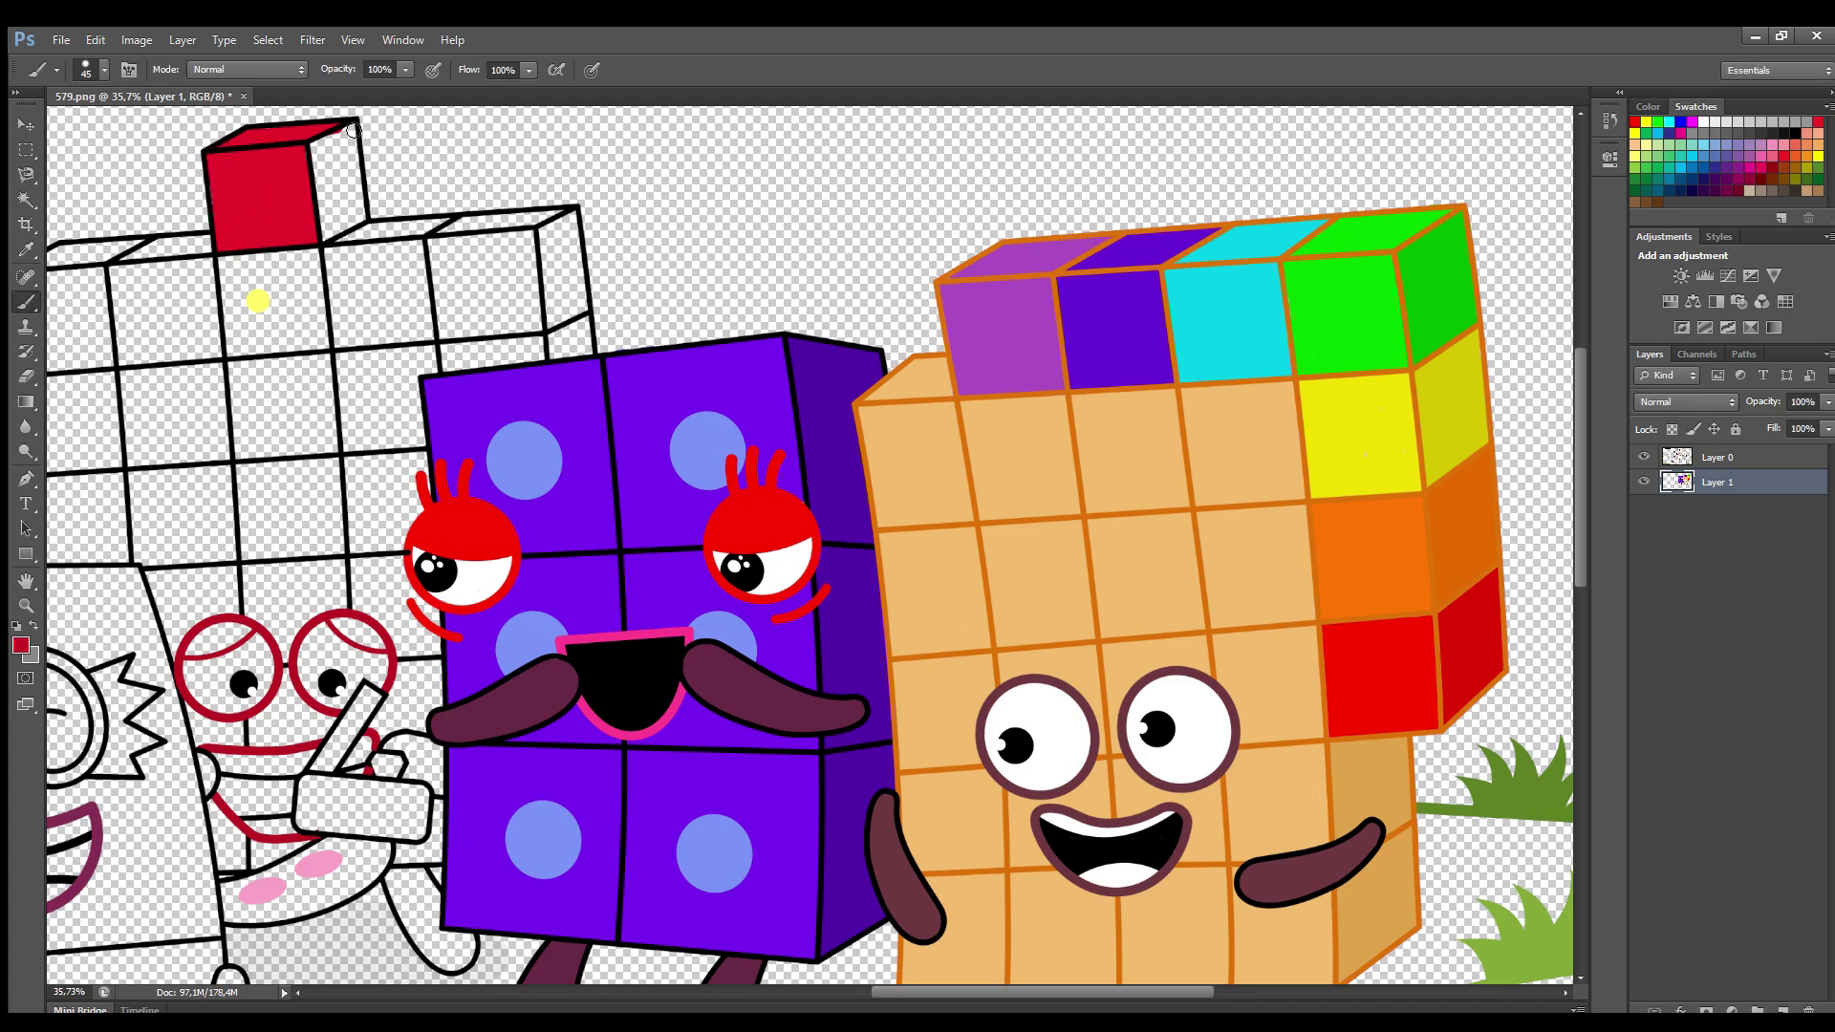
{"action": "mouse_move", "coordinate": [349, 138]}
{"action": "left_mouse_down"}
{"action": "mouse_move", "coordinate": [360, 216]}
{"action": "mouse_move", "coordinate": [321, 147]}
{"action": "mouse_move", "coordinate": [332, 198]}
{"action": "left_mouse_up"}
Paint the front edges of the block character below the red block in yellow, matching its marker dot
{"action": "left_click_drag", "start_coordinate": [1156, 994], "coordinate": [1143, 995]}
{"action": "left_click", "coordinate": [312, 301], "text": "alt"}
{"action": "key", "text": "bracketright"}
{"action": "left_click_drag", "start_coordinate": [110, 254], "coordinate": [232, 247]}
{"action": "mouse_move", "coordinate": [106, 260]}
{"action": "left_mouse_down"}
{"action": "mouse_move", "coordinate": [77, 378]}
{"action": "mouse_move", "coordinate": [83, 511]}
{"action": "mouse_move", "coordinate": [167, 559]}
{"action": "mouse_move", "coordinate": [232, 648]}
{"action": "left_mouse_up"}
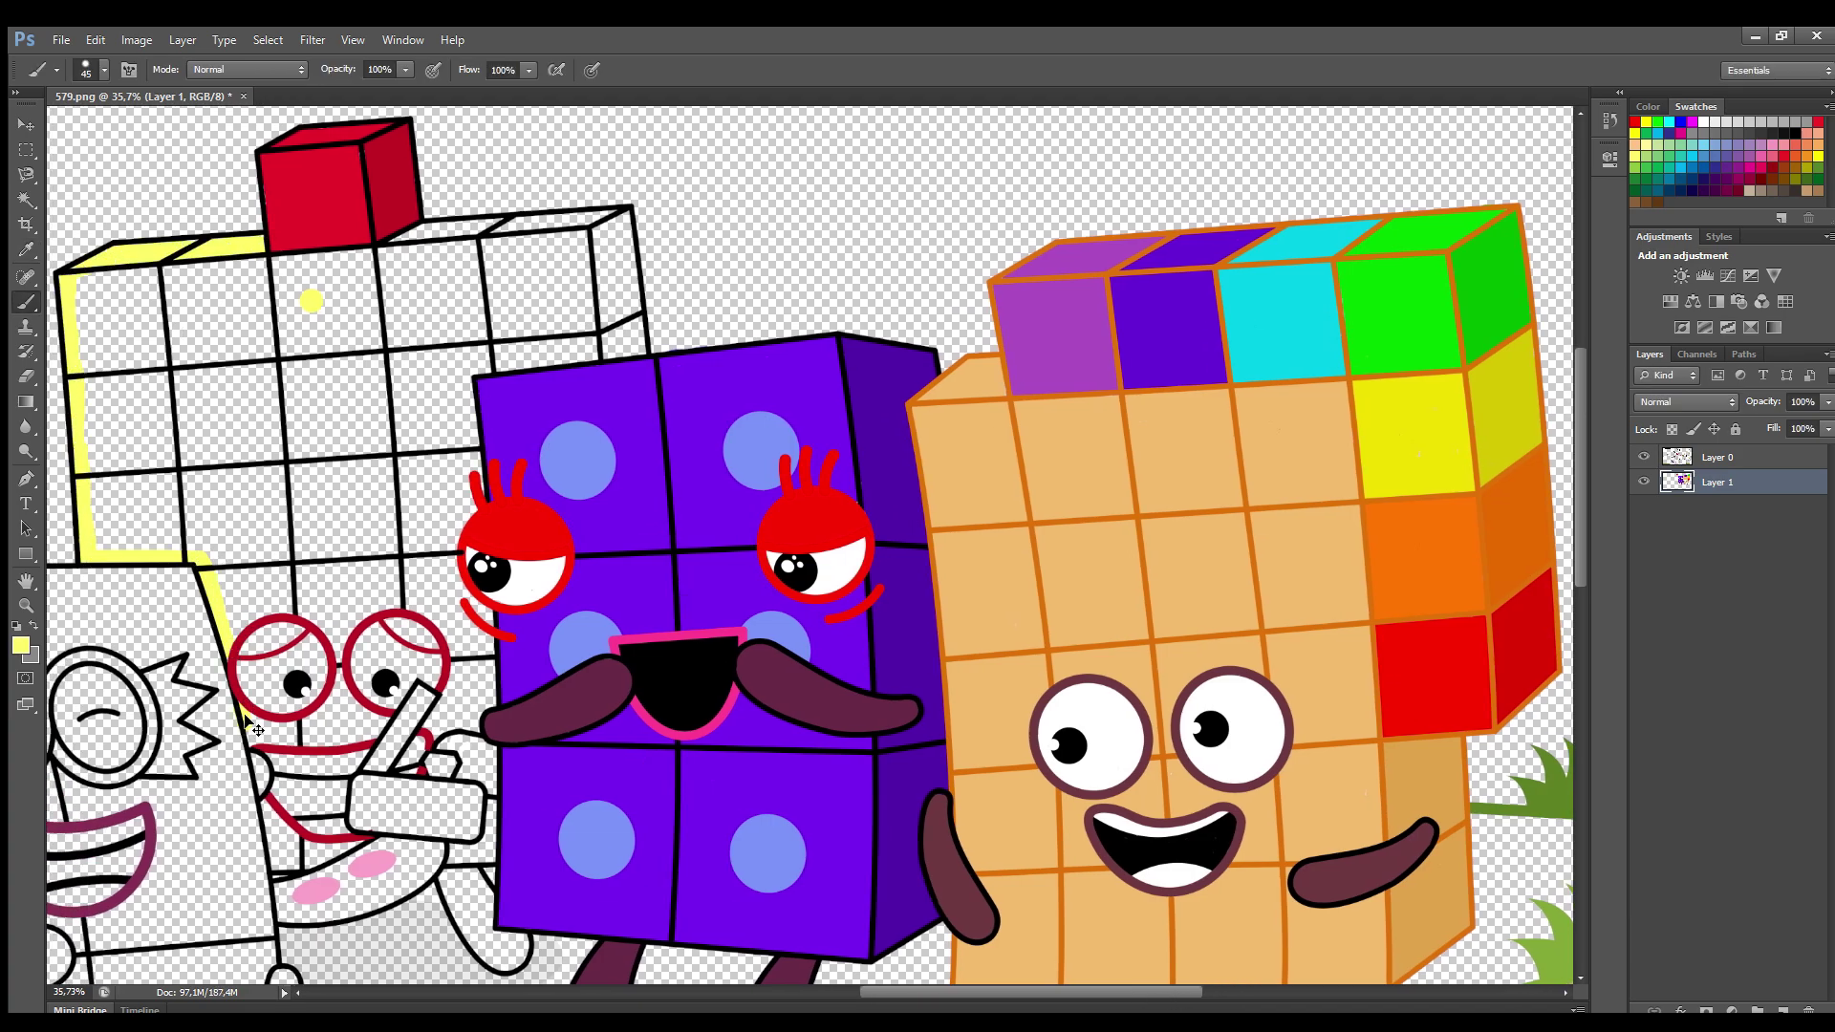
{"action": "key", "text": "bracketleft"}
{"action": "left_click_drag", "start_coordinate": [265, 808], "coordinate": [319, 860]}
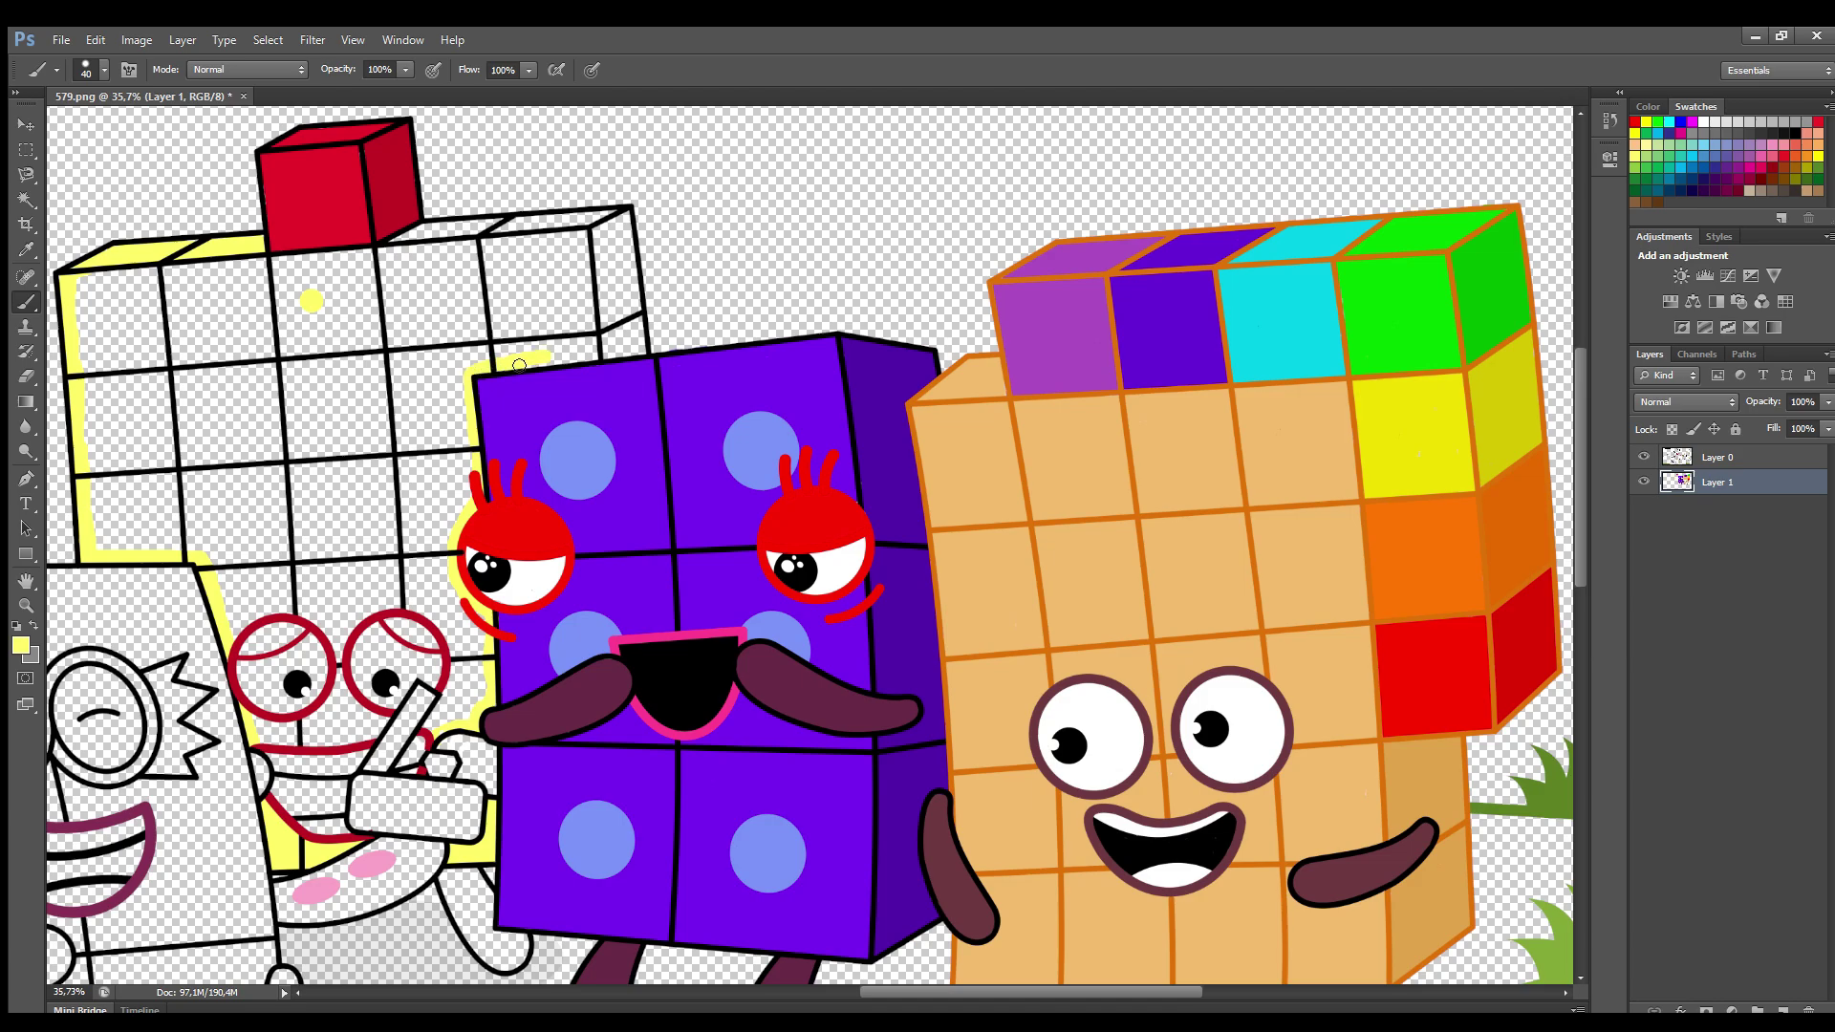
Fill the rest of that character's front and its top faces with the same yellow, leaving the eyes, mouth and hand unpainted
{"action": "mouse_move", "coordinate": [519, 365]}
{"action": "left_mouse_down"}
{"action": "mouse_move", "coordinate": [592, 349]}
{"action": "mouse_move", "coordinate": [583, 231]}
{"action": "left_mouse_up"}
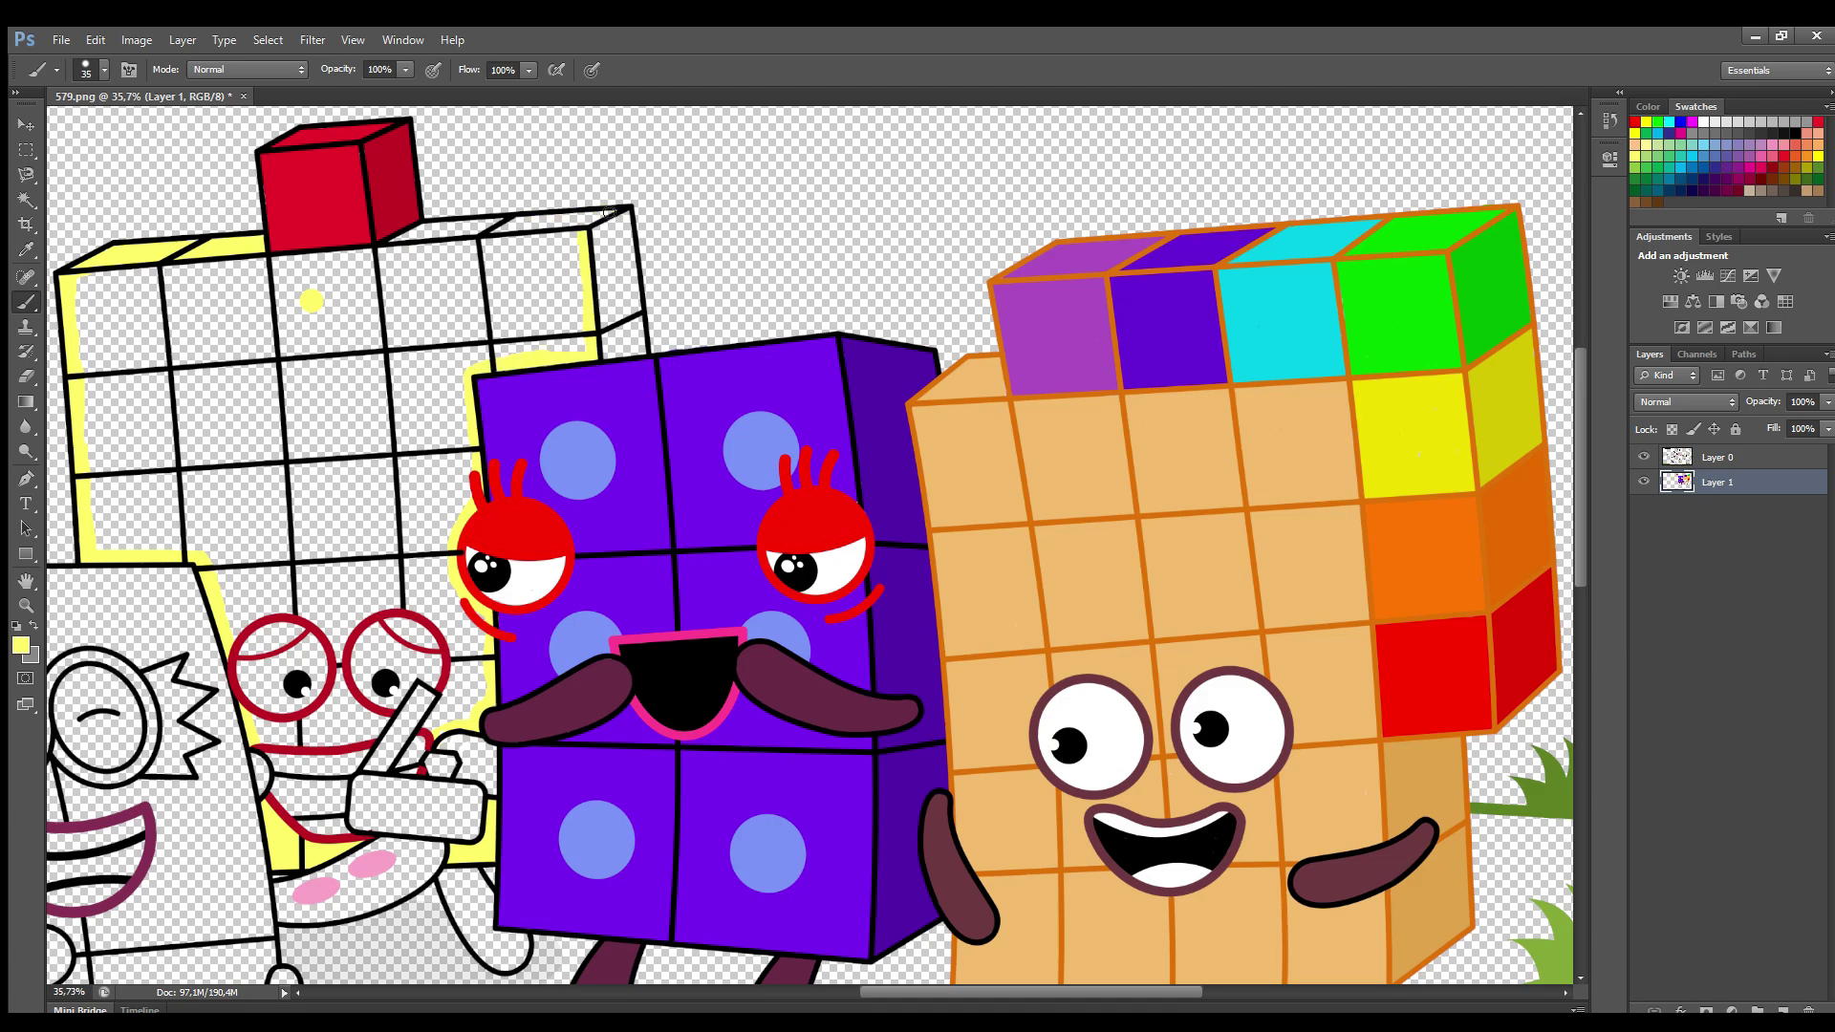
{"action": "key", "text": "bracketright"}
{"action": "key", "text": "bracketright"}
{"action": "key", "text": "bracketright"}
{"action": "key", "text": "bracketright"}
{"action": "mouse_move", "coordinate": [591, 218]}
{"action": "left_mouse_down"}
{"action": "mouse_move", "coordinate": [576, 333]}
{"action": "mouse_move", "coordinate": [561, 260]}
{"action": "mouse_move", "coordinate": [489, 359]}
{"action": "mouse_move", "coordinate": [453, 520]}
{"action": "mouse_move", "coordinate": [479, 705]}
{"action": "mouse_move", "coordinate": [447, 722]}
{"action": "mouse_move", "coordinate": [469, 699]}
{"action": "mouse_move", "coordinate": [397, 606]}
{"action": "mouse_move", "coordinate": [344, 642]}
{"action": "left_mouse_up"}
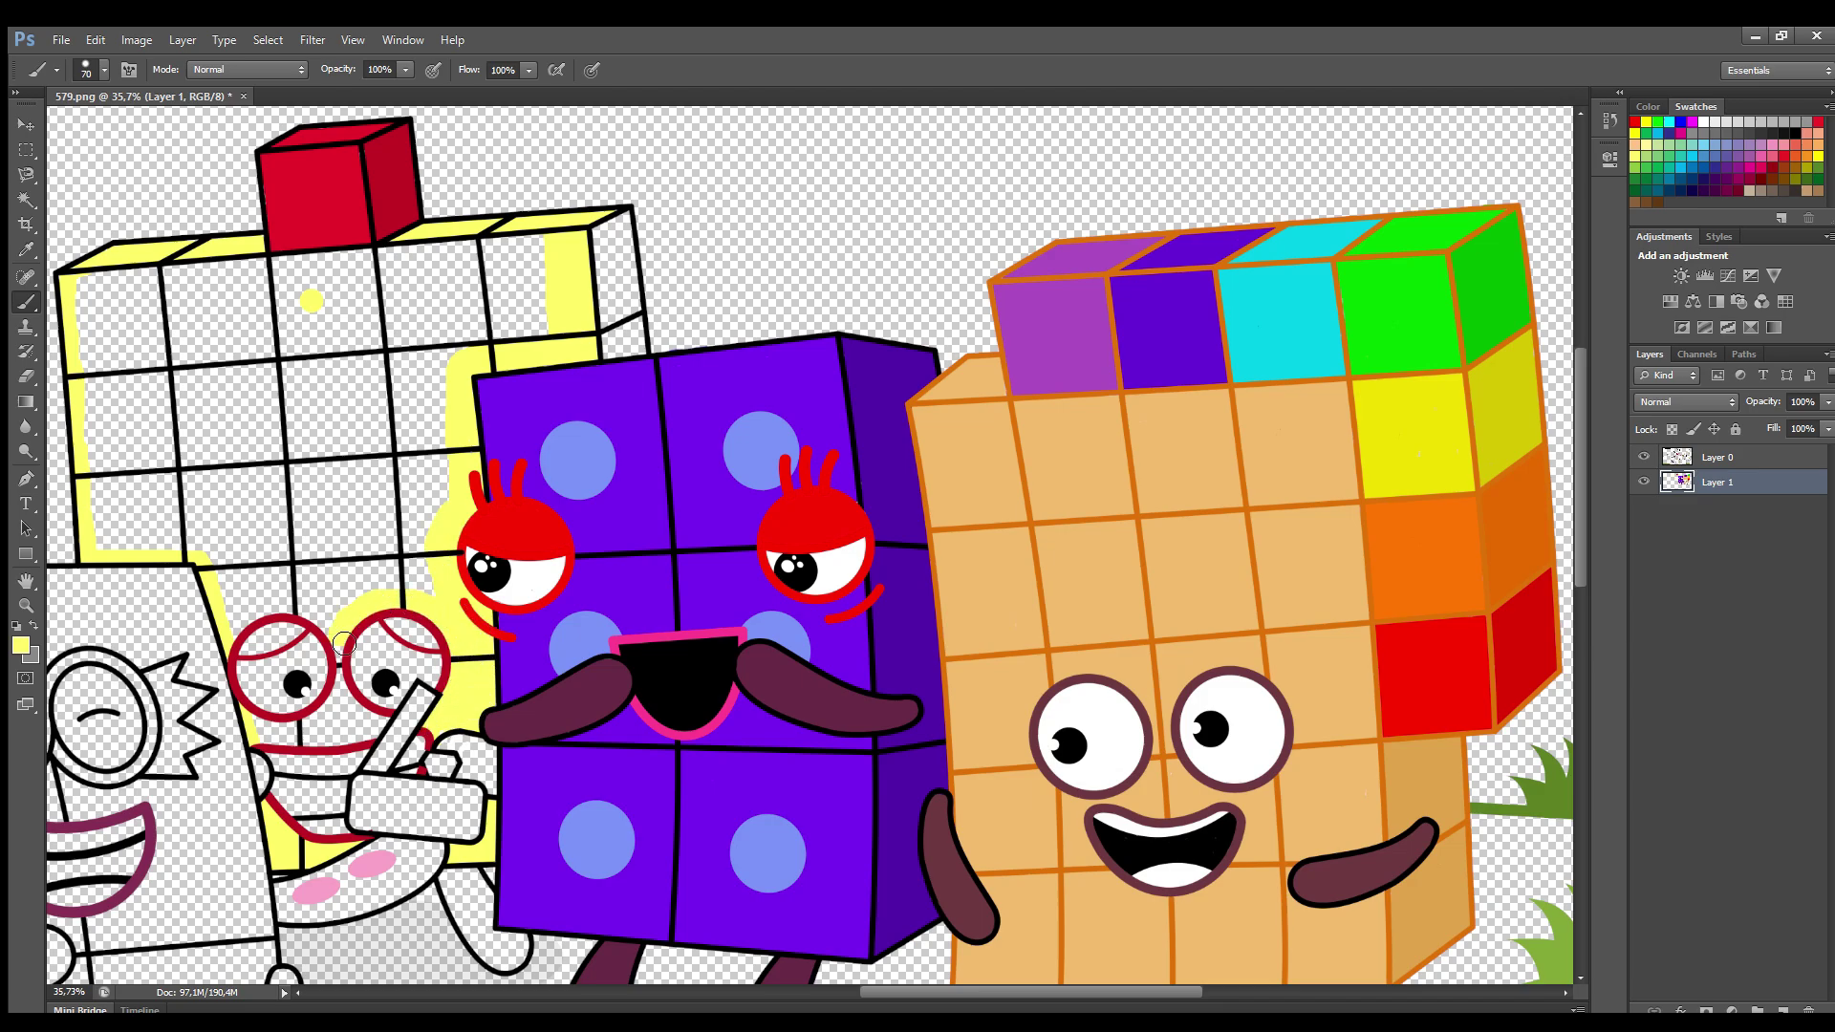
{"action": "key", "text": "bracketright"}
{"action": "key", "text": "bracketright"}
{"action": "key", "text": "bracketright"}
{"action": "mouse_move", "coordinate": [272, 732]}
{"action": "left_mouse_down"}
{"action": "mouse_move", "coordinate": [333, 713]}
{"action": "mouse_move", "coordinate": [337, 646]}
{"action": "mouse_move", "coordinate": [247, 625]}
{"action": "mouse_move", "coordinate": [110, 545]}
{"action": "mouse_move", "coordinate": [97, 291]}
{"action": "mouse_move", "coordinate": [411, 264]}
{"action": "mouse_move", "coordinate": [556, 327]}
{"action": "mouse_move", "coordinate": [527, 321]}
{"action": "mouse_move", "coordinate": [541, 272]}
{"action": "mouse_move", "coordinate": [166, 307]}
{"action": "mouse_move", "coordinate": [466, 322]}
{"action": "mouse_move", "coordinate": [105, 369]}
{"action": "mouse_move", "coordinate": [131, 390]}
{"action": "mouse_move", "coordinate": [396, 391]}
{"action": "mouse_move", "coordinate": [111, 412]}
{"action": "mouse_move", "coordinate": [453, 432]}
{"action": "mouse_move", "coordinate": [181, 449]}
{"action": "mouse_move", "coordinate": [225, 478]}
{"action": "mouse_move", "coordinate": [395, 466]}
{"action": "mouse_move", "coordinate": [348, 487]}
{"action": "mouse_move", "coordinate": [130, 497]}
{"action": "mouse_move", "coordinate": [289, 531]}
{"action": "mouse_move", "coordinate": [411, 502]}
{"action": "mouse_move", "coordinate": [142, 513]}
{"action": "mouse_move", "coordinate": [372, 550]}
{"action": "mouse_move", "coordinate": [291, 598]}
{"action": "left_mouse_up"}
{"action": "key", "text": "bracketright"}
Fill the yellow character's narrow side face with a darker yellow
{"action": "left_click", "coordinate": [657, 767], "text": "alt"}
{"action": "key", "text": "bracketleft"}
{"action": "key", "text": "bracketleft"}
{"action": "key", "text": "bracketleft"}
{"action": "key", "text": "bracketleft"}
{"action": "mouse_move", "coordinate": [624, 220]}
{"action": "left_mouse_down"}
{"action": "mouse_move", "coordinate": [633, 352]}
{"action": "mouse_move", "coordinate": [599, 233]}
{"action": "left_mouse_up"}
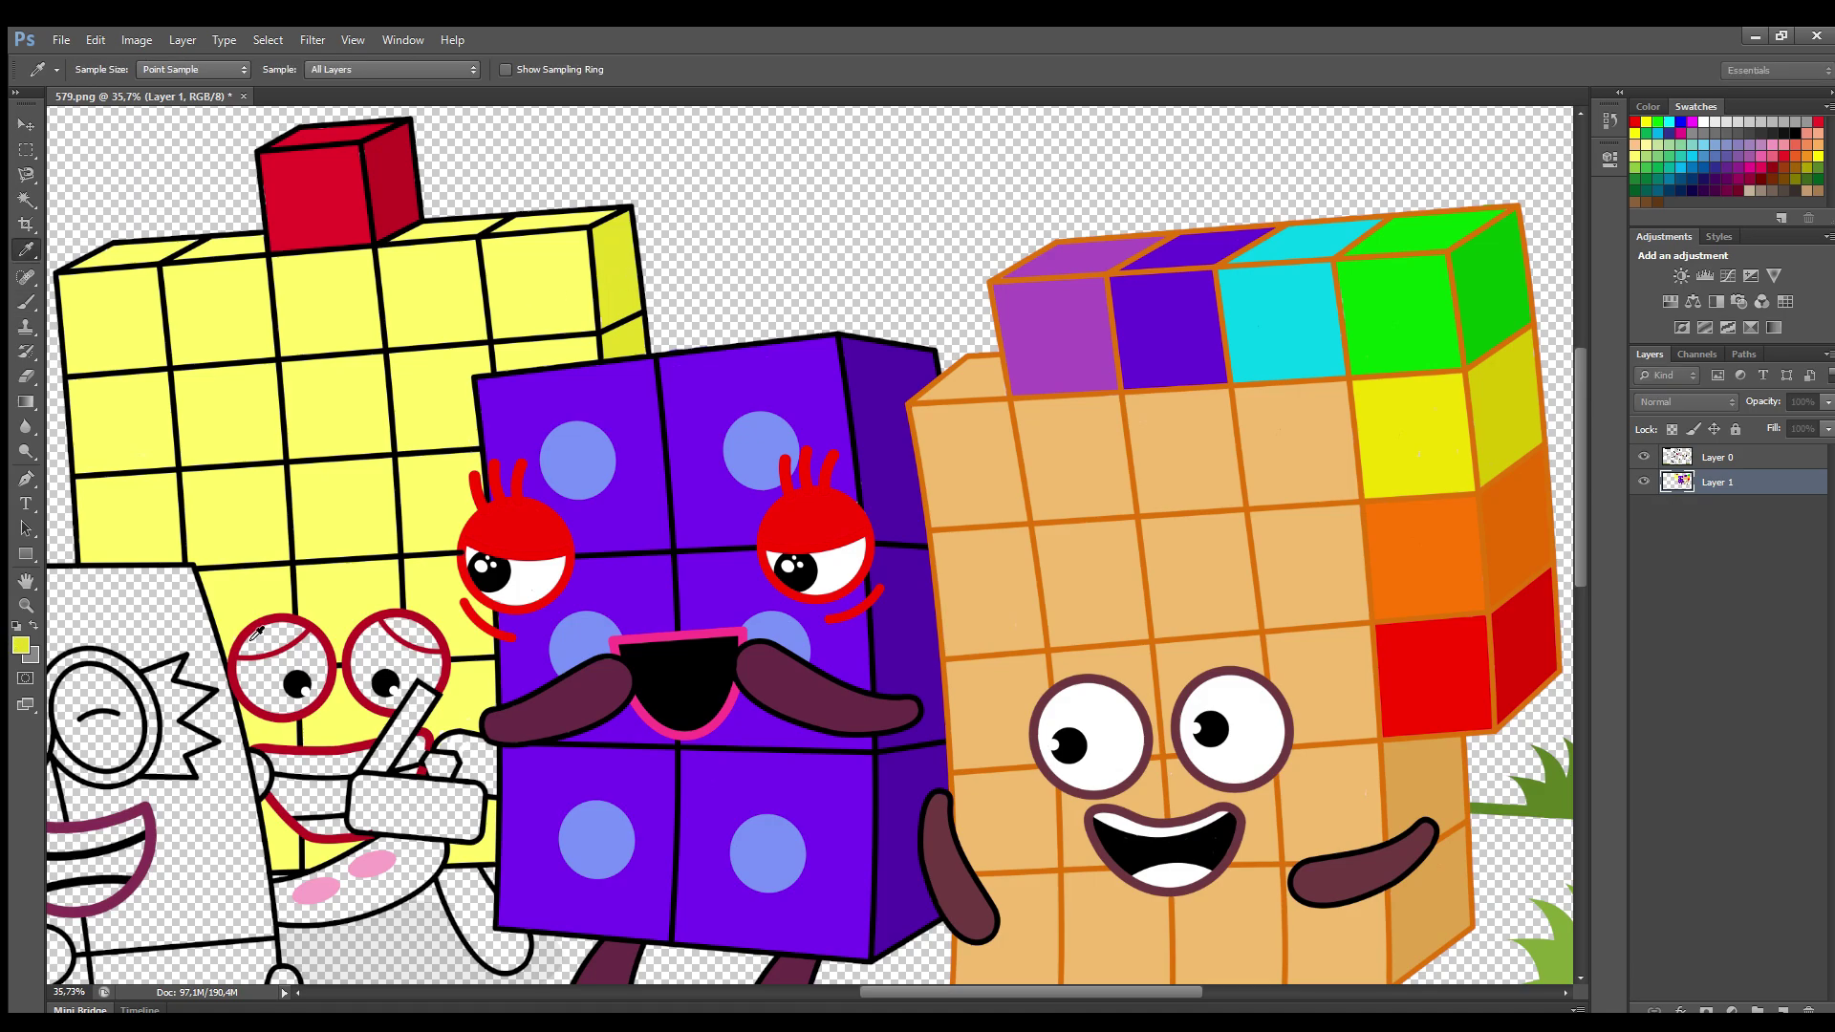
Colour the yellow character's eyelids, hand and leg dark red, and the open box it holds blue
{"action": "left_click", "coordinate": [300, 627], "text": "alt"}
{"action": "key", "text": "bracketleft"}
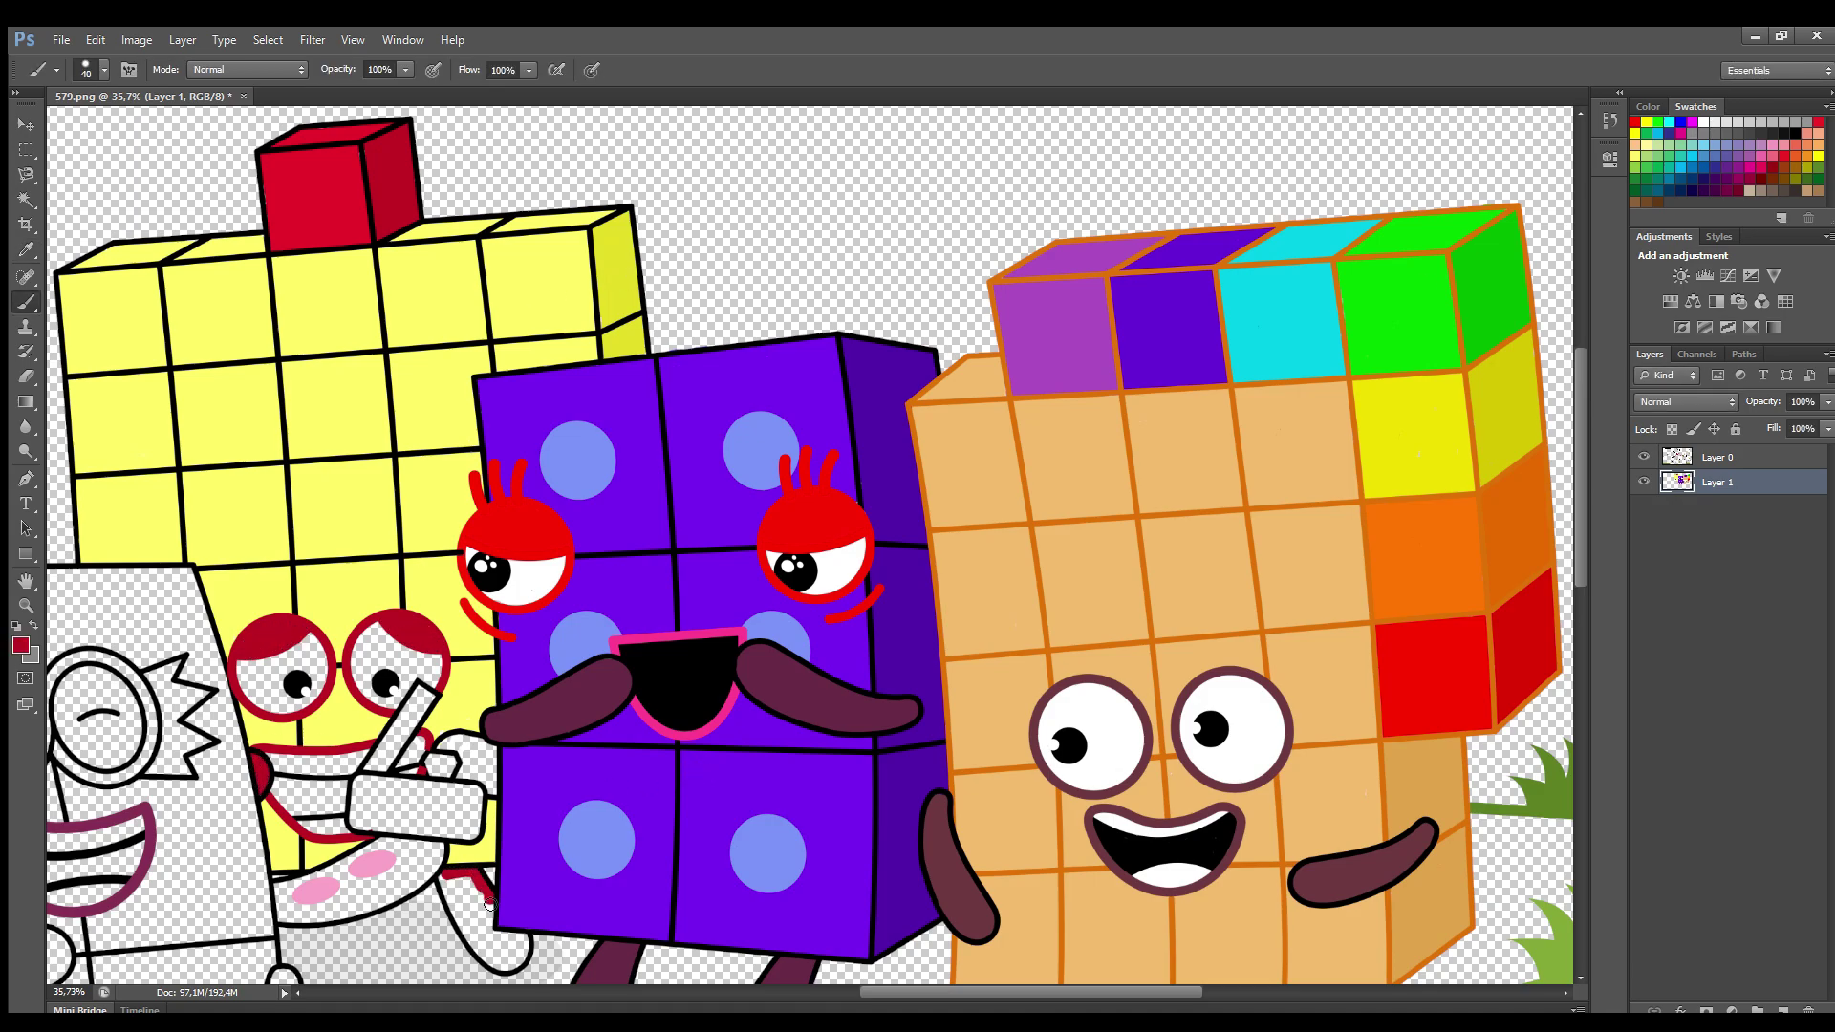
{"action": "left_click_drag", "start_coordinate": [467, 880], "coordinate": [505, 943]}
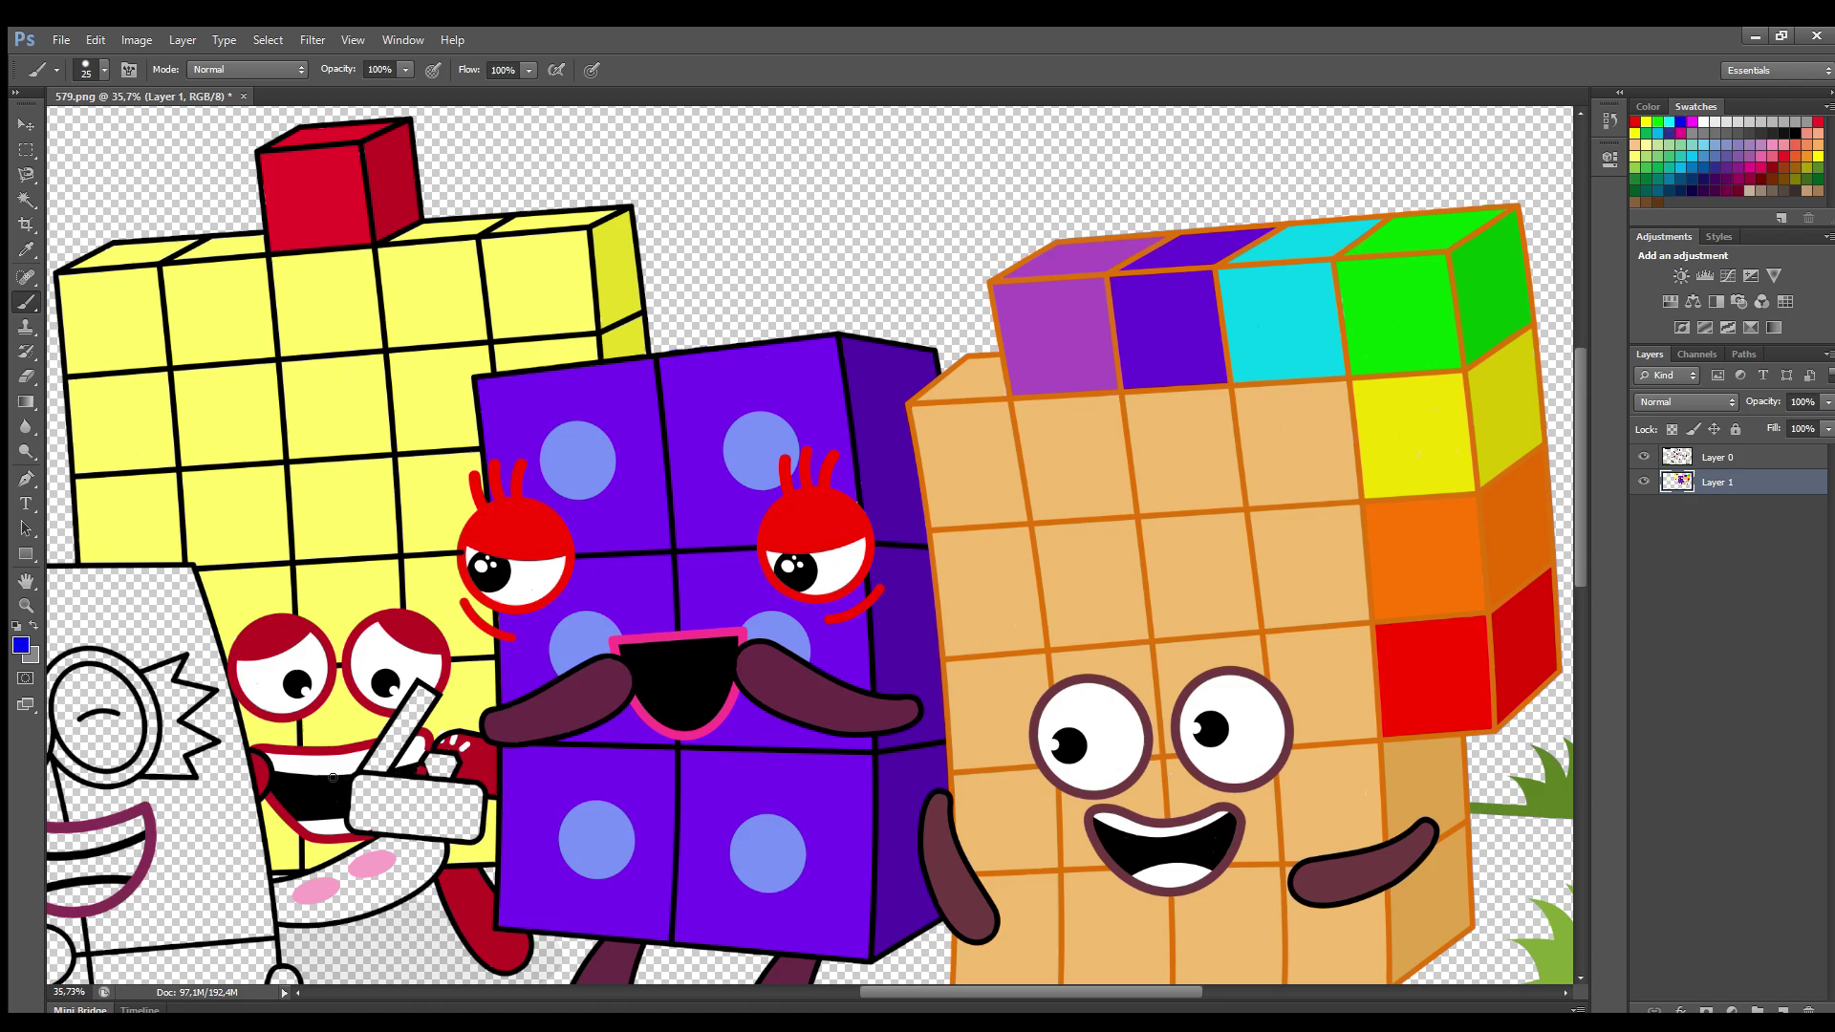
{"action": "mouse_move", "coordinate": [389, 783]}
{"action": "left_mouse_down"}
{"action": "mouse_move", "coordinate": [475, 793]}
{"action": "mouse_move", "coordinate": [473, 833]}
{"action": "mouse_move", "coordinate": [366, 827]}
{"action": "mouse_move", "coordinate": [362, 787]}
{"action": "mouse_move", "coordinate": [409, 796]}
{"action": "left_mouse_up"}
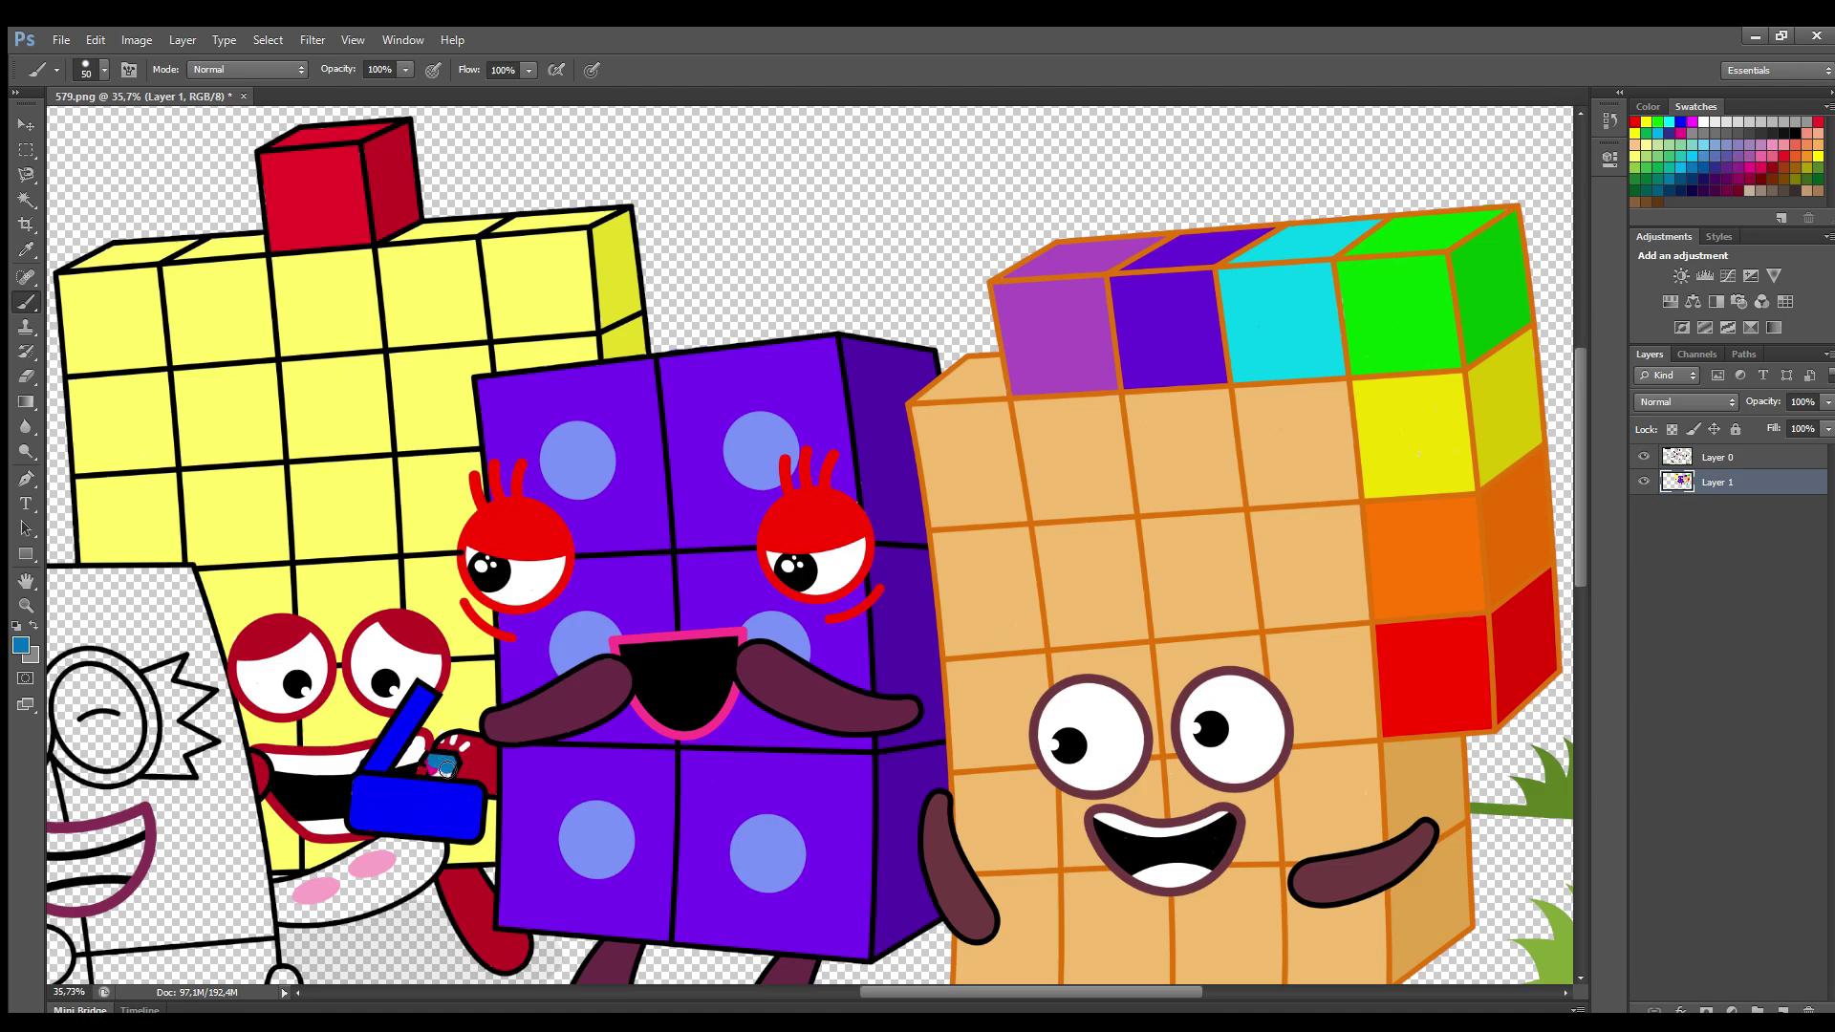
Paint the top and front edges of the character with spiky glasses in magenta, matching its marker dot
{"action": "left_click_drag", "start_coordinate": [1075, 989], "coordinate": [986, 989]}
{"action": "left_click_drag", "start_coordinate": [1582, 473], "coordinate": [1593, 597]}
{"action": "left_click", "coordinate": [284, 158], "text": "alt"}
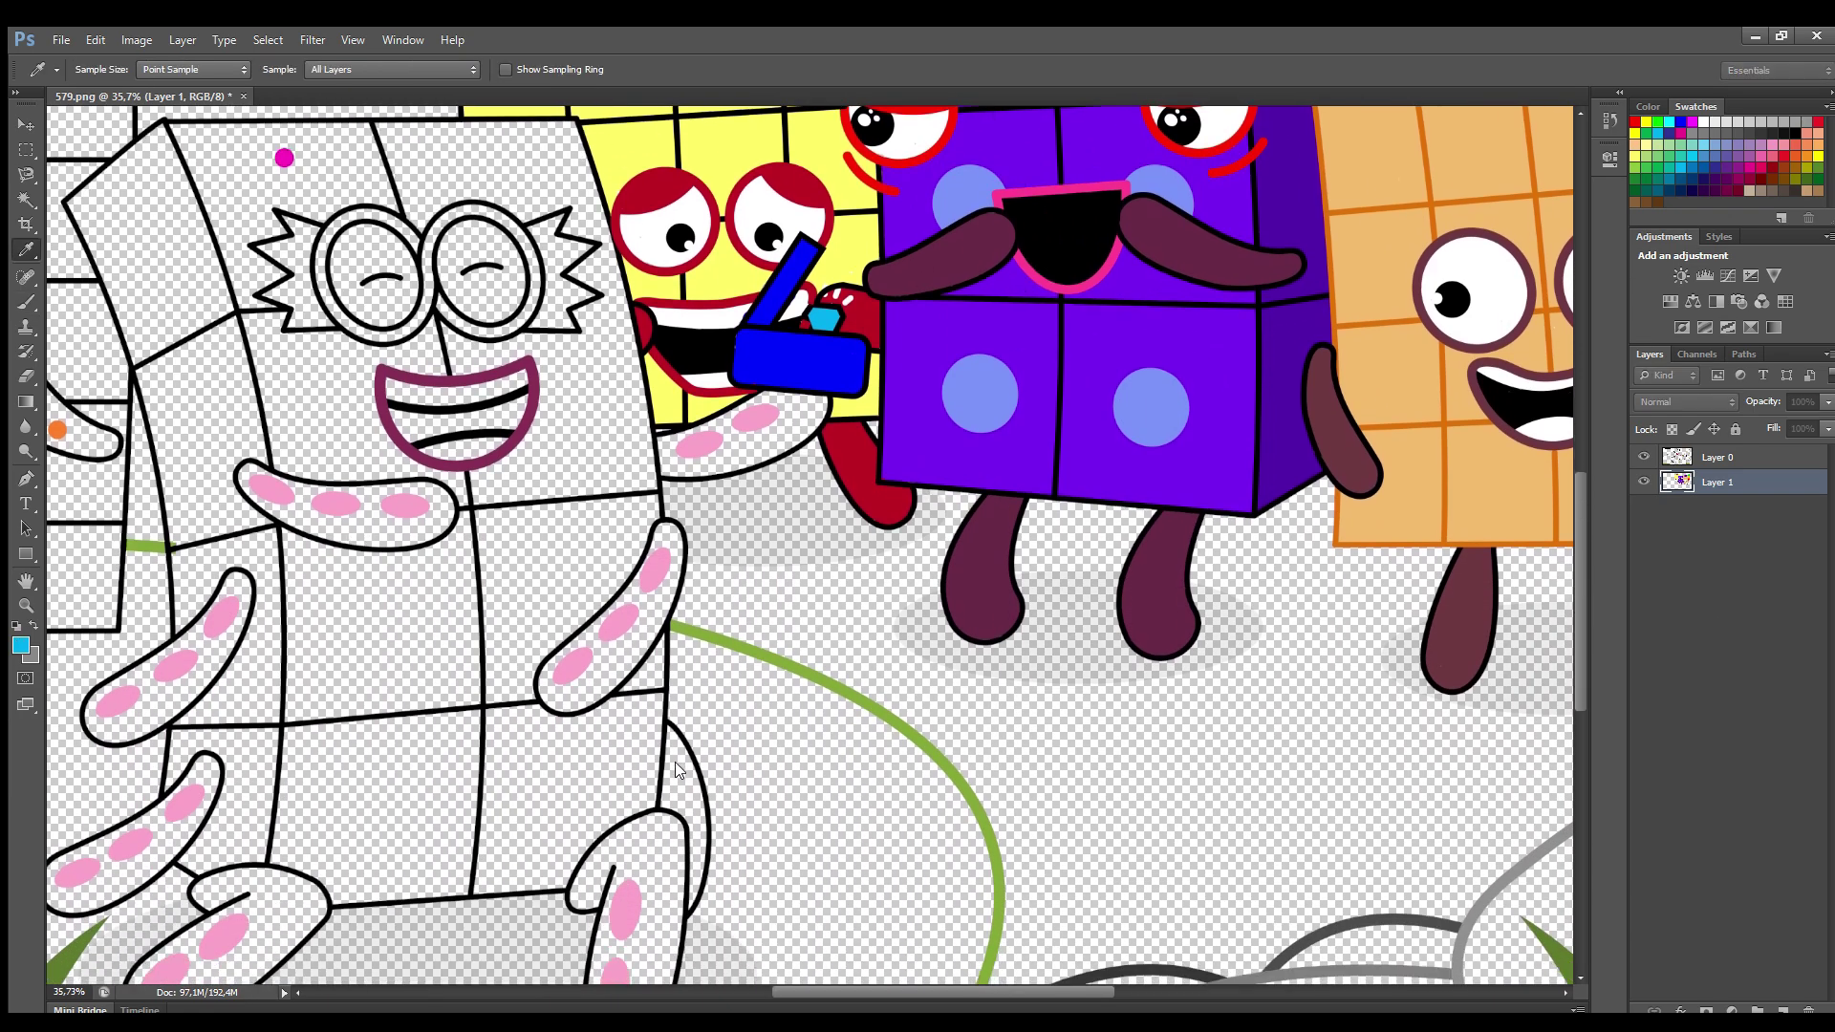
{"action": "key", "text": "bracketright"}
{"action": "key", "text": "bracketright"}
{"action": "mouse_move", "coordinate": [177, 129]}
{"action": "left_mouse_down"}
{"action": "mouse_move", "coordinate": [468, 134]}
{"action": "mouse_move", "coordinate": [579, 168]}
{"action": "mouse_move", "coordinate": [639, 372]}
{"action": "mouse_move", "coordinate": [661, 526]}
{"action": "mouse_move", "coordinate": [580, 621]}
{"action": "mouse_move", "coordinate": [597, 726]}
{"action": "mouse_move", "coordinate": [659, 808]}
{"action": "mouse_move", "coordinate": [556, 884]}
{"action": "mouse_move", "coordinate": [336, 898]}
{"action": "mouse_move", "coordinate": [277, 803]}
{"action": "mouse_move", "coordinate": [277, 444]}
{"action": "mouse_move", "coordinate": [197, 159]}
{"action": "mouse_move", "coordinate": [549, 157]}
{"action": "mouse_move", "coordinate": [523, 177]}
{"action": "mouse_move", "coordinate": [561, 178]}
{"action": "left_mouse_up"}
{"action": "key", "text": "bracketleft"}
{"action": "key", "text": "bracketleft"}
{"action": "key", "text": "bracketleft"}
{"action": "mouse_move", "coordinate": [566, 193]}
{"action": "left_mouse_down"}
{"action": "mouse_move", "coordinate": [421, 222]}
{"action": "mouse_move", "coordinate": [268, 204]}
{"action": "left_mouse_up"}
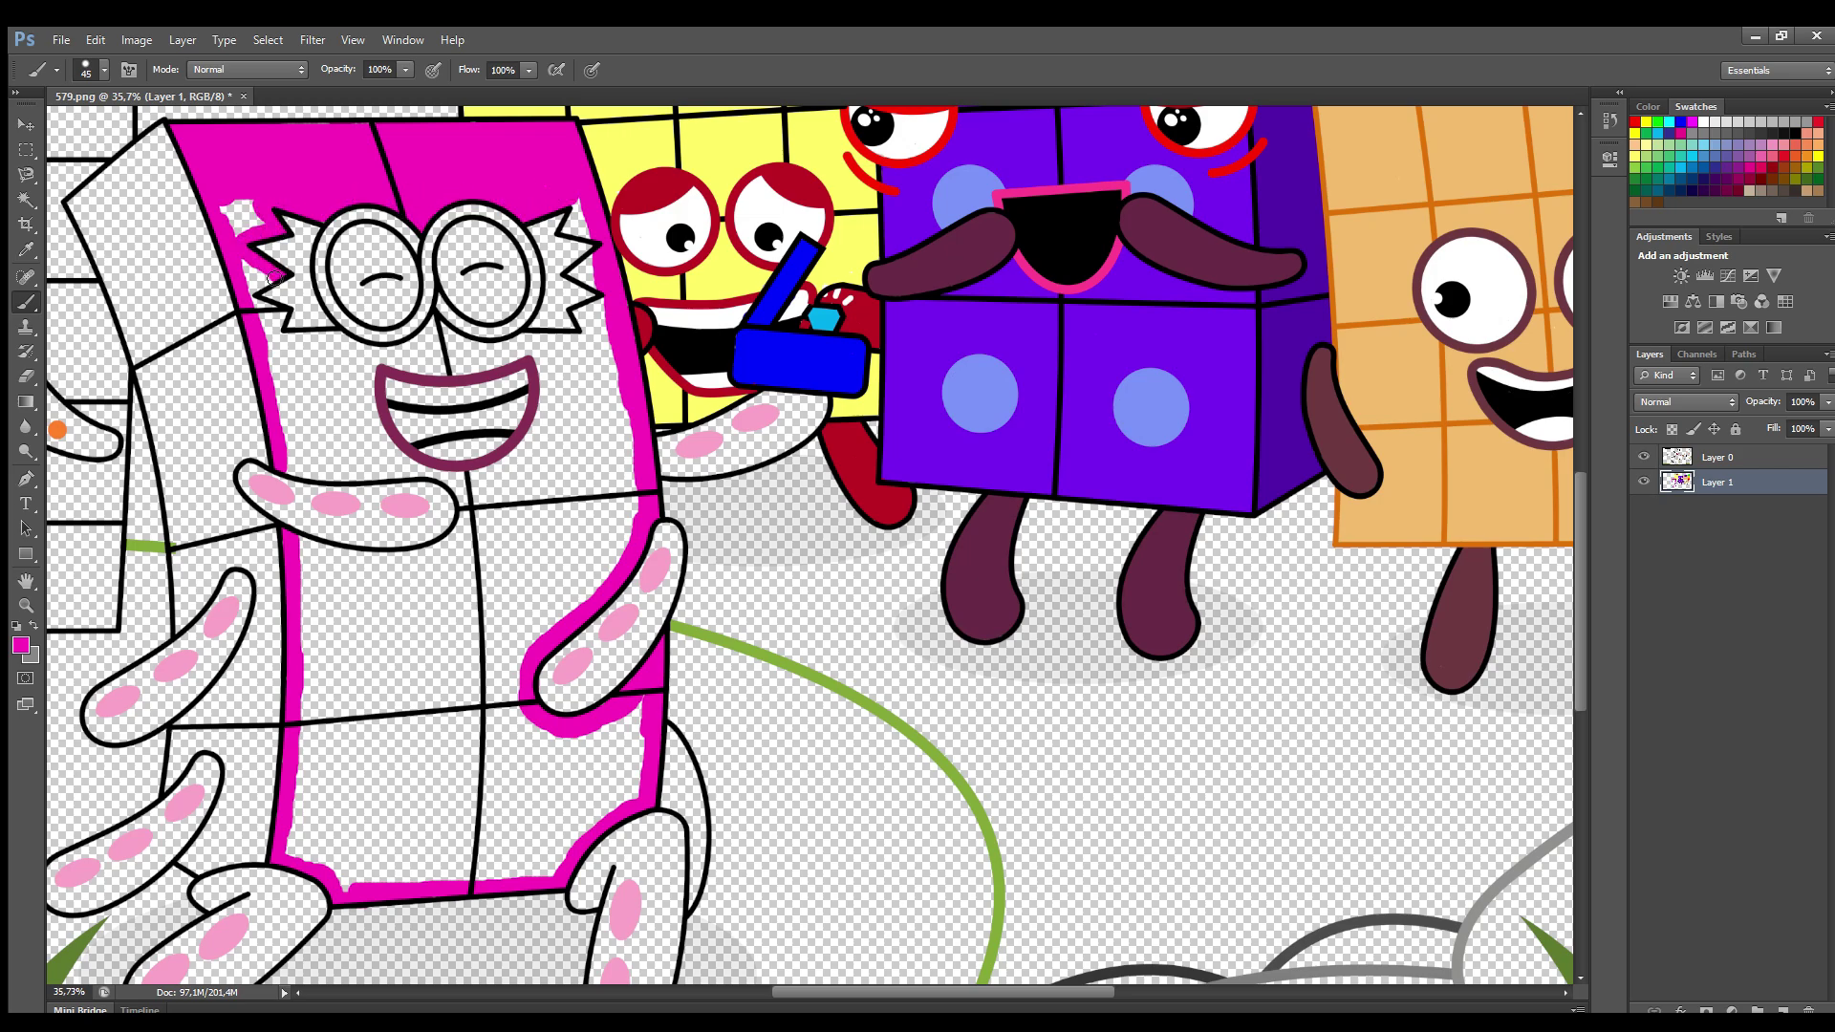
Fill the rest of that character's front with magenta around its glasses, mouth and arms
{"action": "mouse_move", "coordinate": [319, 339]}
{"action": "left_mouse_down"}
{"action": "mouse_move", "coordinate": [409, 354]}
{"action": "mouse_move", "coordinate": [434, 325]}
{"action": "mouse_move", "coordinate": [486, 345]}
{"action": "mouse_move", "coordinate": [586, 341]}
{"action": "mouse_move", "coordinate": [585, 233]}
{"action": "mouse_move", "coordinate": [599, 413]}
{"action": "mouse_move", "coordinate": [606, 324]}
{"action": "mouse_move", "coordinate": [634, 527]}
{"action": "mouse_move", "coordinate": [532, 652]}
{"action": "mouse_move", "coordinate": [636, 790]}
{"action": "mouse_move", "coordinate": [588, 845]}
{"action": "mouse_move", "coordinate": [406, 886]}
{"action": "mouse_move", "coordinate": [303, 826]}
{"action": "mouse_move", "coordinate": [322, 564]}
{"action": "mouse_move", "coordinate": [437, 560]}
{"action": "mouse_move", "coordinate": [470, 491]}
{"action": "mouse_move", "coordinate": [294, 467]}
{"action": "mouse_move", "coordinate": [364, 480]}
{"action": "mouse_move", "coordinate": [302, 521]}
{"action": "mouse_move", "coordinate": [273, 325]}
{"action": "mouse_move", "coordinate": [363, 364]}
{"action": "mouse_move", "coordinate": [550, 377]}
{"action": "mouse_move", "coordinate": [486, 483]}
{"action": "mouse_move", "coordinate": [372, 419]}
{"action": "mouse_move", "coordinate": [378, 464]}
{"action": "mouse_move", "coordinate": [320, 392]}
{"action": "left_mouse_up"}
{"action": "key", "text": "bracketleft"}
{"action": "key", "text": "bracketleft"}
{"action": "key", "text": "bracketright"}
{"action": "mouse_move", "coordinate": [560, 359]}
{"action": "left_mouse_down"}
{"action": "mouse_move", "coordinate": [619, 492]}
{"action": "mouse_move", "coordinate": [568, 574]}
{"action": "mouse_move", "coordinate": [565, 425]}
{"action": "mouse_move", "coordinate": [562, 493]}
{"action": "mouse_move", "coordinate": [587, 529]}
{"action": "mouse_move", "coordinate": [507, 658]}
{"action": "mouse_move", "coordinate": [546, 764]}
{"action": "mouse_move", "coordinate": [582, 797]}
{"action": "mouse_move", "coordinate": [435, 868]}
{"action": "mouse_move", "coordinate": [380, 848]}
{"action": "mouse_move", "coordinate": [533, 821]}
{"action": "mouse_move", "coordinate": [316, 820]}
{"action": "mouse_move", "coordinate": [540, 802]}
{"action": "mouse_move", "coordinate": [362, 786]}
{"action": "mouse_move", "coordinate": [492, 762]}
{"action": "mouse_move", "coordinate": [329, 738]}
{"action": "mouse_move", "coordinate": [426, 704]}
{"action": "mouse_move", "coordinate": [341, 689]}
{"action": "mouse_move", "coordinate": [451, 666]}
{"action": "mouse_move", "coordinate": [355, 642]}
{"action": "mouse_move", "coordinate": [465, 614]}
{"action": "mouse_move", "coordinate": [340, 598]}
{"action": "mouse_move", "coordinate": [506, 597]}
{"action": "mouse_move", "coordinate": [521, 535]}
{"action": "left_mouse_up"}
{"action": "key", "text": "bracketright"}
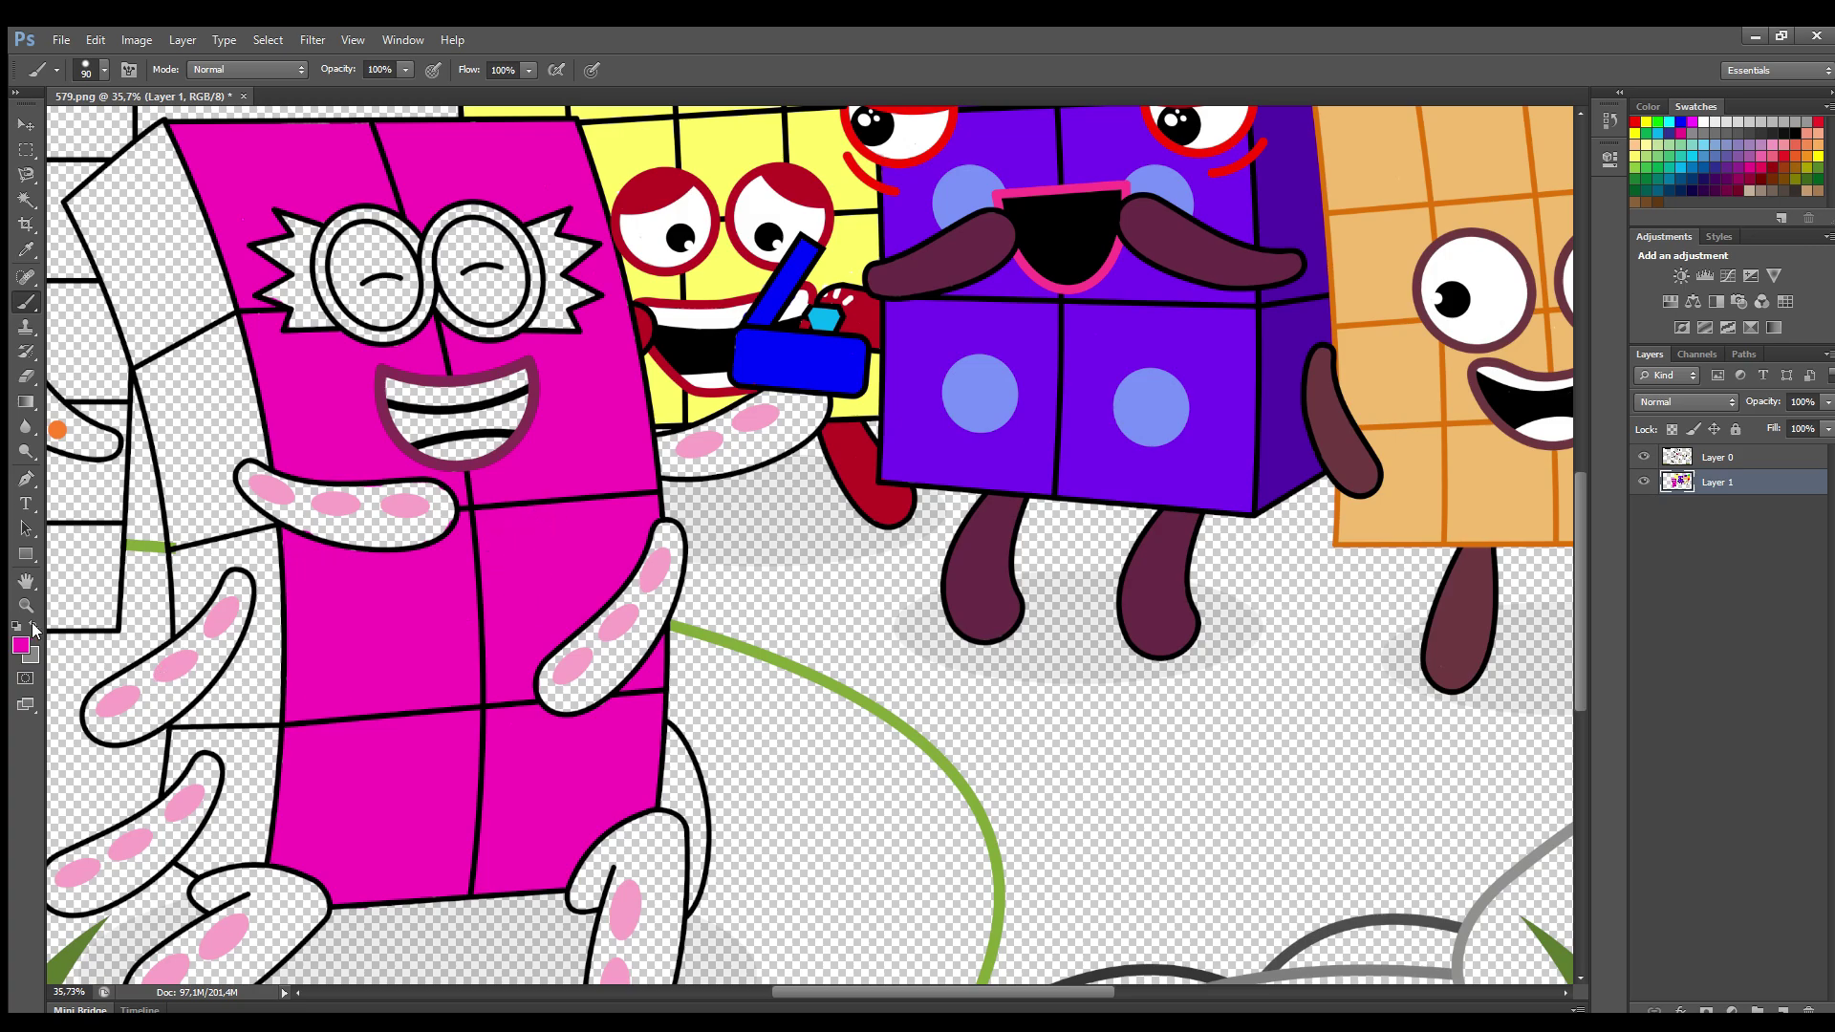
Paint the edges of the magenta character's side face in a darker magenta, following the arm outlines
{"action": "key", "text": "bracketleft"}
{"action": "key", "text": "bracketleft"}
{"action": "key", "text": "bracketleft"}
{"action": "mouse_move", "coordinate": [158, 129]}
{"action": "left_mouse_down"}
{"action": "mouse_move", "coordinate": [267, 462]}
{"action": "mouse_move", "coordinate": [233, 458]}
{"action": "mouse_move", "coordinate": [270, 531]}
{"action": "mouse_move", "coordinate": [264, 835]}
{"action": "mouse_move", "coordinate": [215, 866]}
{"action": "mouse_move", "coordinate": [234, 774]}
{"action": "mouse_move", "coordinate": [173, 778]}
{"action": "left_mouse_up"}
{"action": "key", "text": "bracketleft"}
{"action": "key", "text": "bracketleft"}
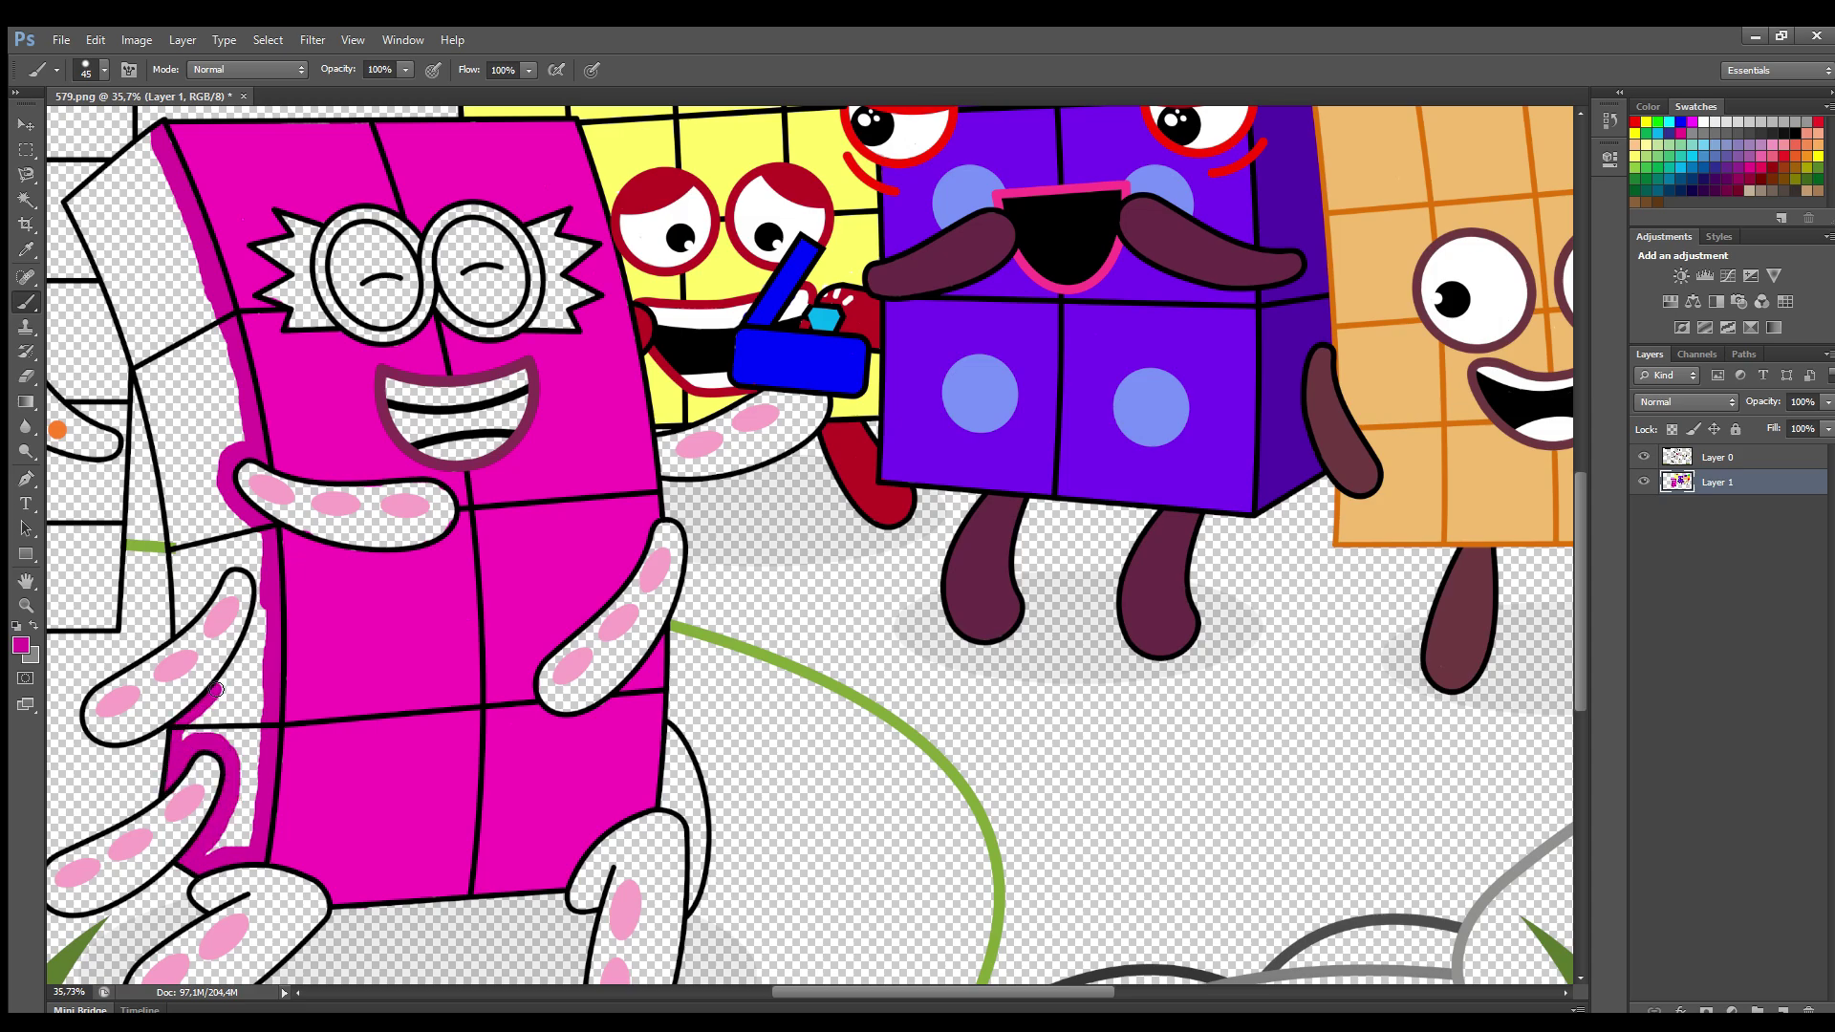
Fill the remaining blocks of the side face with the darker magenta
{"action": "key", "text": "bracketright"}
{"action": "key", "text": "bracketright"}
{"action": "key", "text": "bracketright"}
{"action": "mouse_move", "coordinate": [216, 689]}
{"action": "left_mouse_down"}
{"action": "mouse_move", "coordinate": [264, 667]}
{"action": "mouse_move", "coordinate": [258, 825]}
{"action": "mouse_move", "coordinate": [236, 830]}
{"action": "mouse_move", "coordinate": [196, 727]}
{"action": "left_mouse_up"}
{"action": "mouse_move", "coordinate": [260, 585]}
{"action": "left_mouse_down"}
{"action": "mouse_move", "coordinate": [183, 625]}
{"action": "mouse_move", "coordinate": [123, 305]}
{"action": "left_mouse_up"}
{"action": "mouse_move", "coordinate": [76, 209]}
{"action": "left_mouse_down"}
{"action": "mouse_move", "coordinate": [69, 195]}
{"action": "mouse_move", "coordinate": [153, 134]}
{"action": "mouse_move", "coordinate": [184, 241]}
{"action": "mouse_move", "coordinate": [216, 573]}
{"action": "mouse_move", "coordinate": [103, 202]}
{"action": "mouse_move", "coordinate": [180, 384]}
{"action": "mouse_move", "coordinate": [162, 298]}
{"action": "mouse_move", "coordinate": [199, 428]}
{"action": "left_mouse_up"}
{"action": "left_click", "coordinate": [26, 376]}
{"action": "key", "text": "b"}
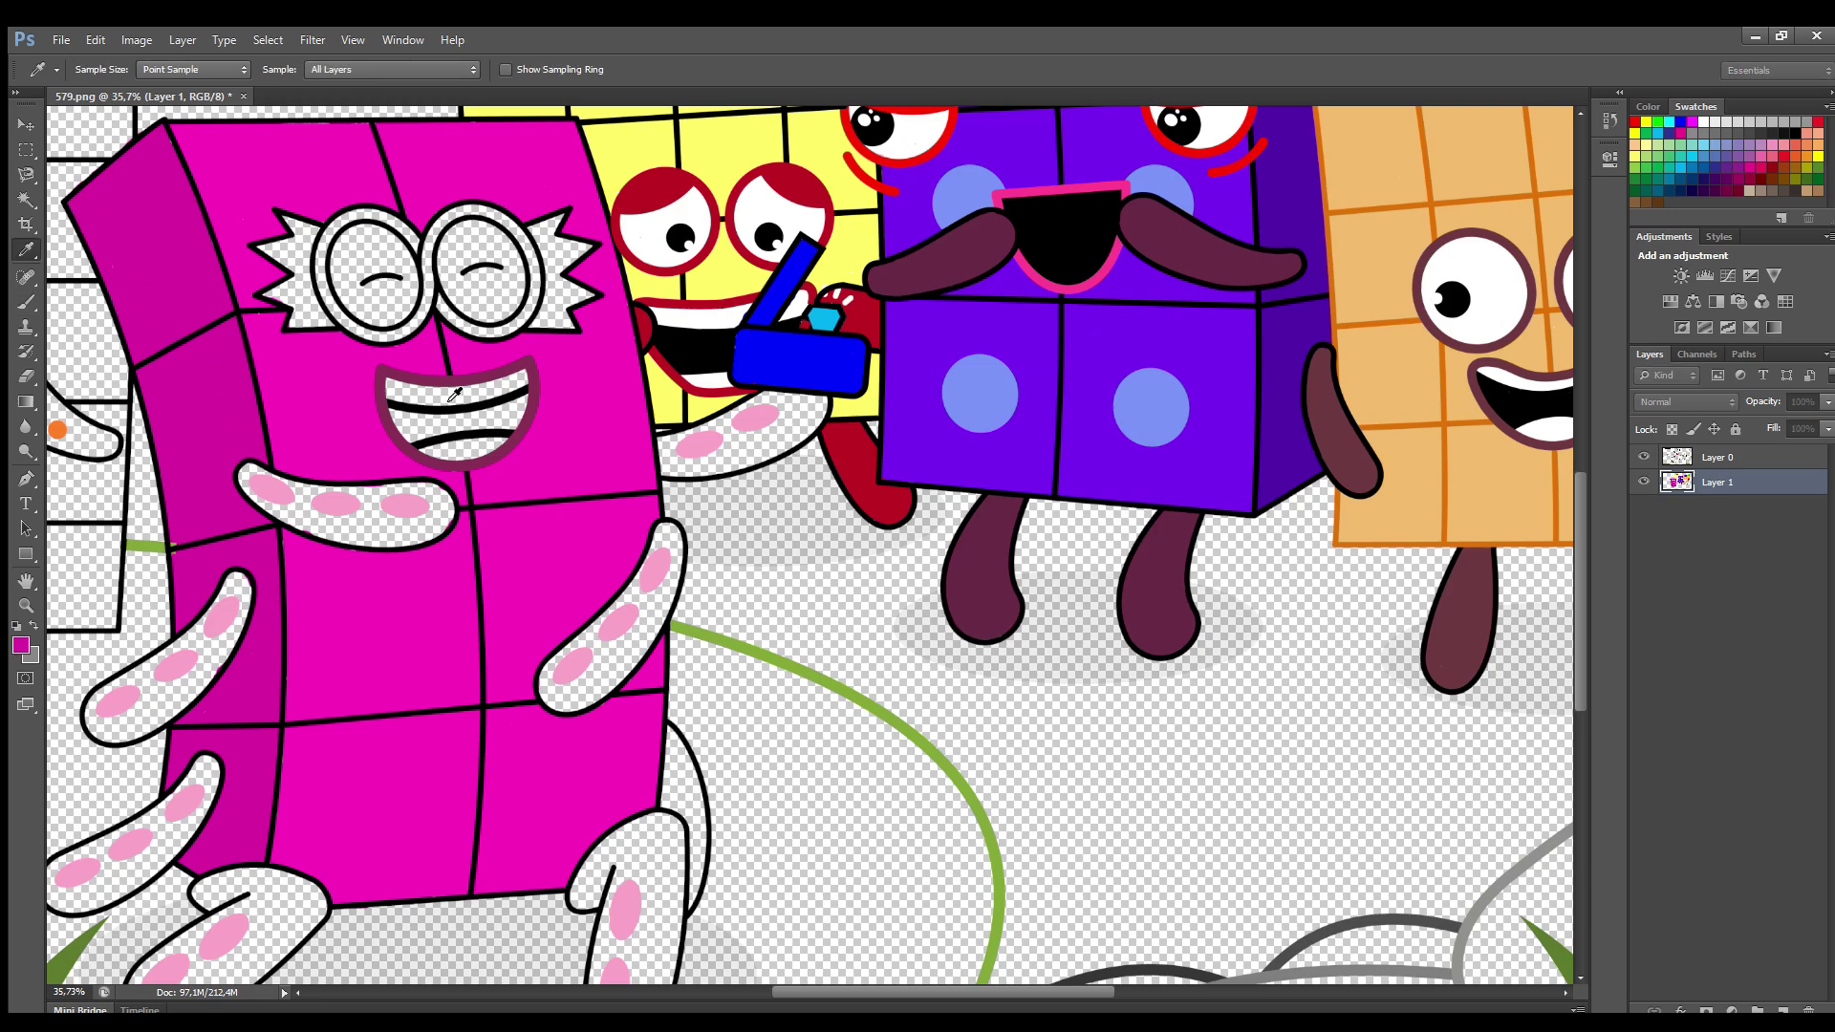
Paint the magenta character's spiky tufts and glasses rims plum, matching its mouth outline
{"action": "left_click", "coordinate": [455, 380], "text": "alt"}
{"action": "key", "text": "bracketleft"}
{"action": "key", "text": "bracketleft"}
{"action": "key", "text": "bracketleft"}
{"action": "left_click_drag", "start_coordinate": [289, 223], "coordinate": [315, 308]}
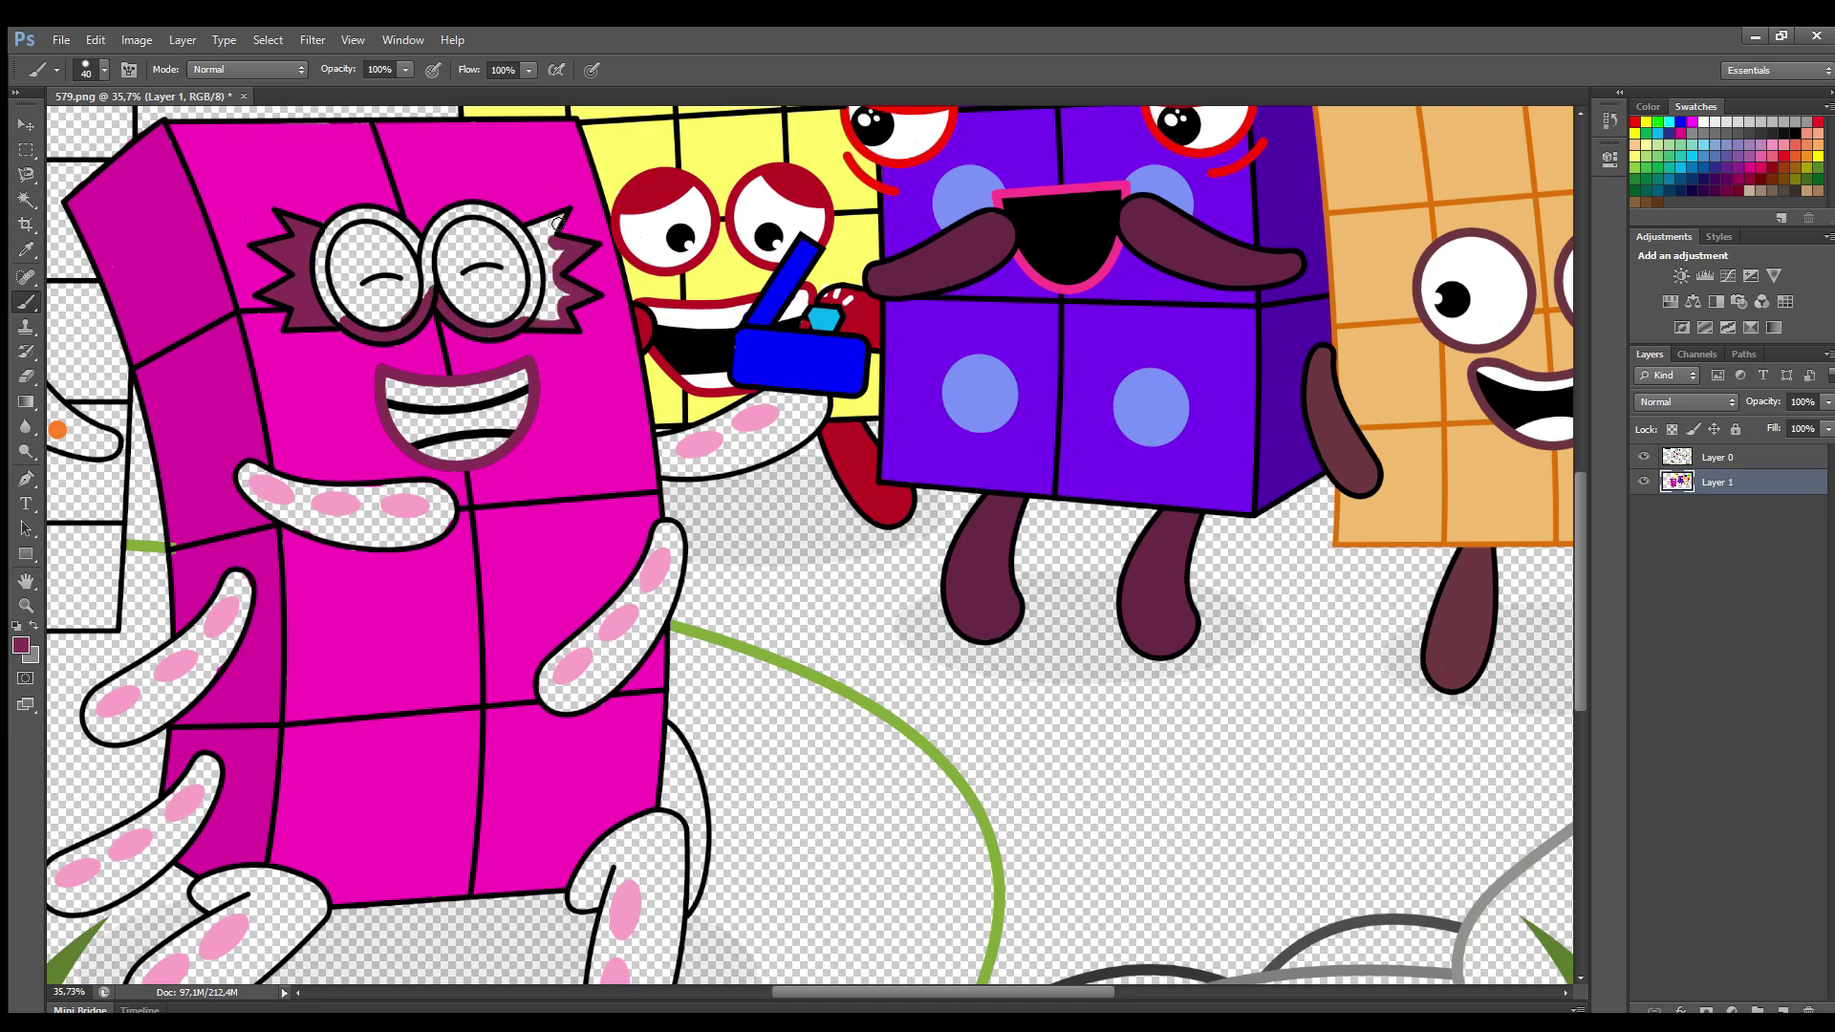
{"action": "key", "text": "]"}
{"action": "mouse_move", "coordinate": [546, 254]}
{"action": "left_mouse_down"}
{"action": "mouse_move", "coordinate": [560, 306]}
{"action": "mouse_move", "coordinate": [518, 221]}
{"action": "mouse_move", "coordinate": [533, 256]}
{"action": "mouse_move", "coordinate": [476, 211]}
{"action": "mouse_move", "coordinate": [428, 256]}
{"action": "left_mouse_up"}
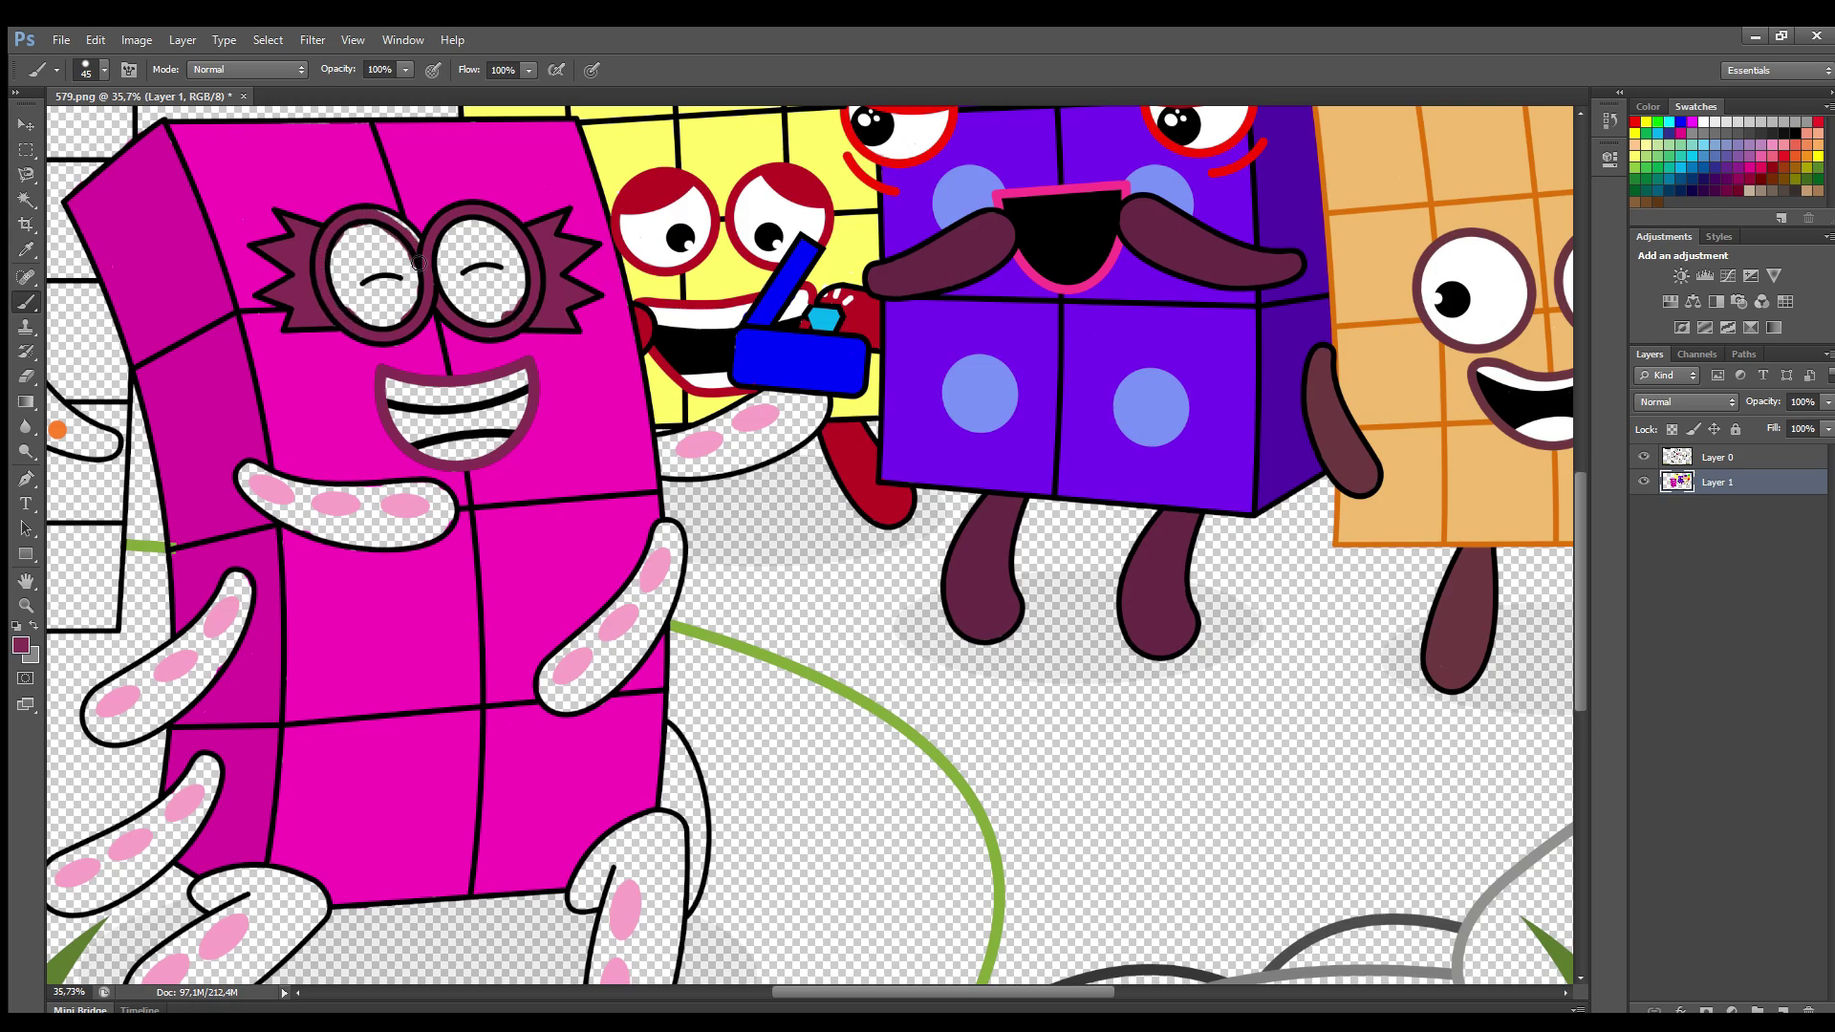
Fill both closed eyes inside the glasses with the same plum
{"action": "key", "text": "]"}
{"action": "key", "text": "]"}
{"action": "mouse_move", "coordinate": [445, 270]}
{"action": "left_mouse_down"}
{"action": "mouse_move", "coordinate": [522, 261]}
{"action": "mouse_move", "coordinate": [450, 289]}
{"action": "mouse_move", "coordinate": [488, 303]}
{"action": "mouse_move", "coordinate": [504, 262]}
{"action": "left_mouse_up"}
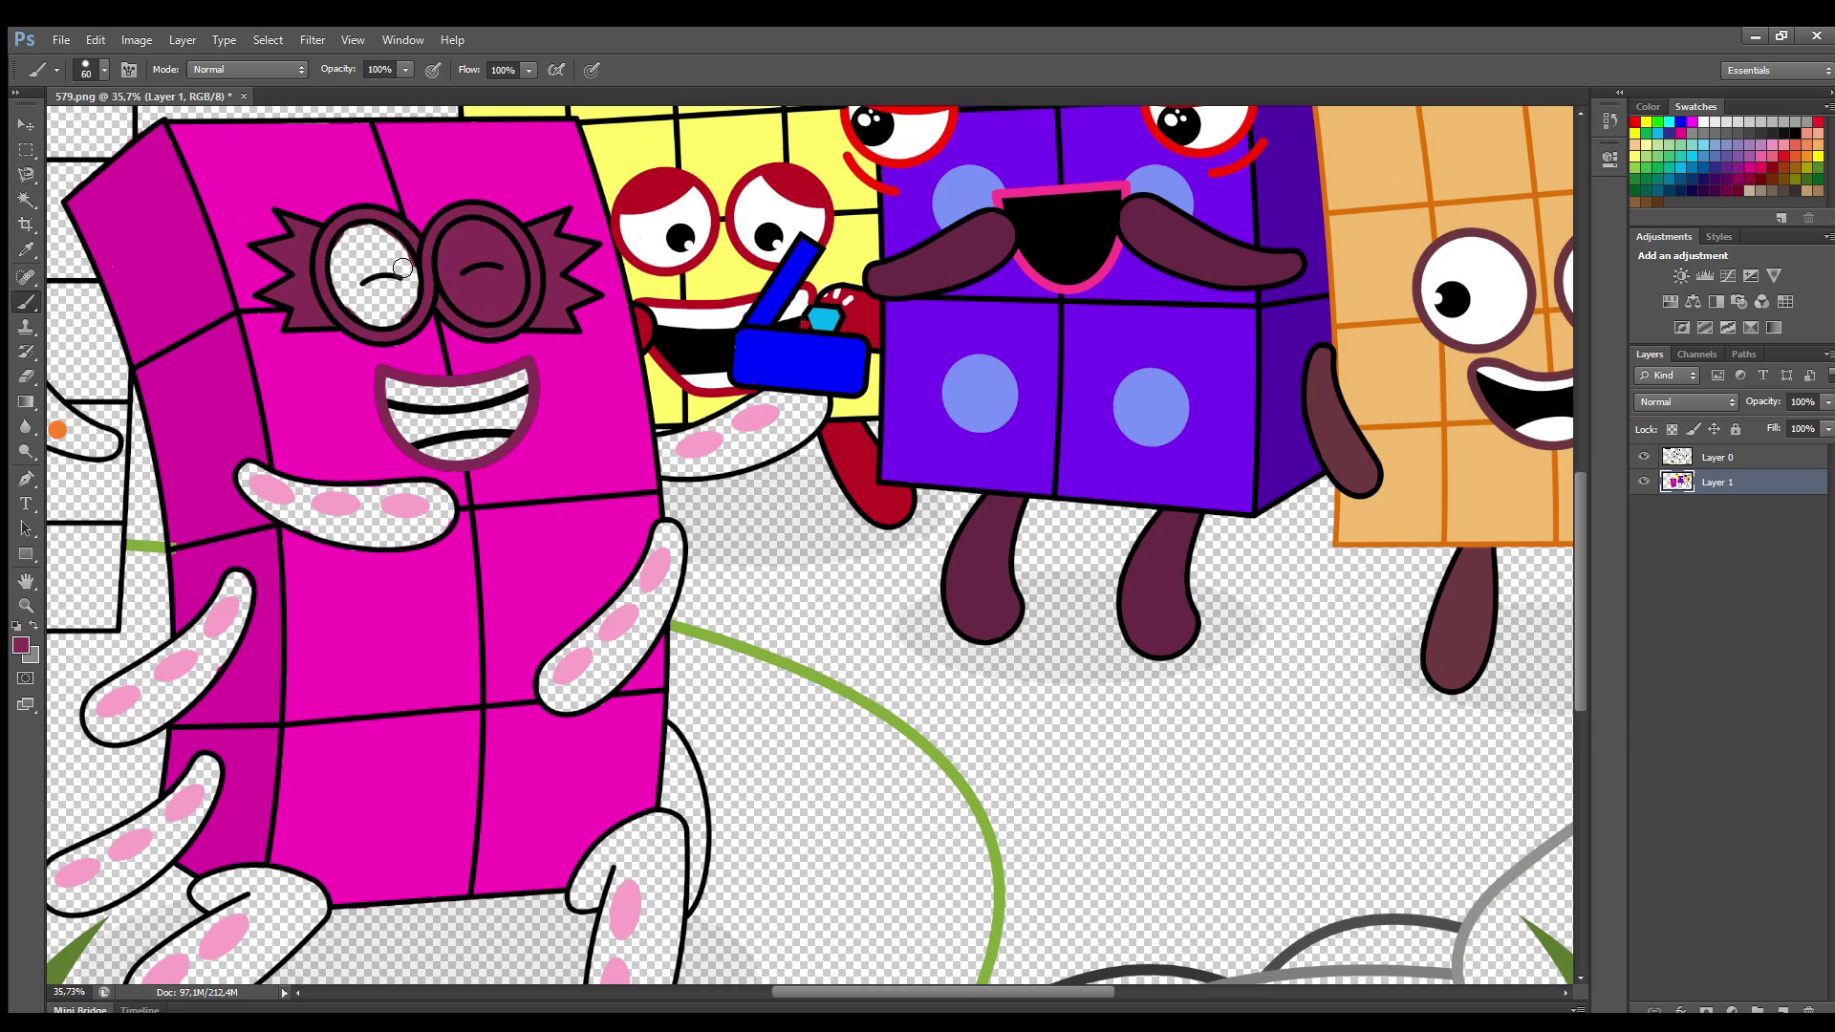
{"action": "mouse_move", "coordinate": [348, 235]}
{"action": "left_mouse_down"}
{"action": "mouse_move", "coordinate": [365, 318]}
{"action": "mouse_move", "coordinate": [355, 272]}
{"action": "mouse_move", "coordinate": [378, 287]}
{"action": "left_mouse_up"}
Fill the magenta character's four upper arms with plum, leaving the pink spots unpainted
{"action": "mouse_move", "coordinate": [765, 401]}
{"action": "left_mouse_down"}
{"action": "mouse_move", "coordinate": [821, 406]}
{"action": "mouse_move", "coordinate": [754, 462]}
{"action": "mouse_move", "coordinate": [816, 425]}
{"action": "mouse_move", "coordinate": [676, 471]}
{"action": "mouse_move", "coordinate": [698, 439]}
{"action": "mouse_move", "coordinate": [802, 422]}
{"action": "mouse_move", "coordinate": [672, 464]}
{"action": "left_mouse_up"}
{"action": "mouse_move", "coordinate": [323, 496]}
{"action": "left_mouse_down"}
{"action": "mouse_move", "coordinate": [444, 497]}
{"action": "mouse_move", "coordinate": [334, 541]}
{"action": "mouse_move", "coordinate": [253, 482]}
{"action": "mouse_move", "coordinate": [430, 511]}
{"action": "left_mouse_up"}
{"action": "mouse_move", "coordinate": [675, 557]}
{"action": "left_mouse_down"}
{"action": "mouse_move", "coordinate": [625, 676]}
{"action": "mouse_move", "coordinate": [568, 696]}
{"action": "left_mouse_up"}
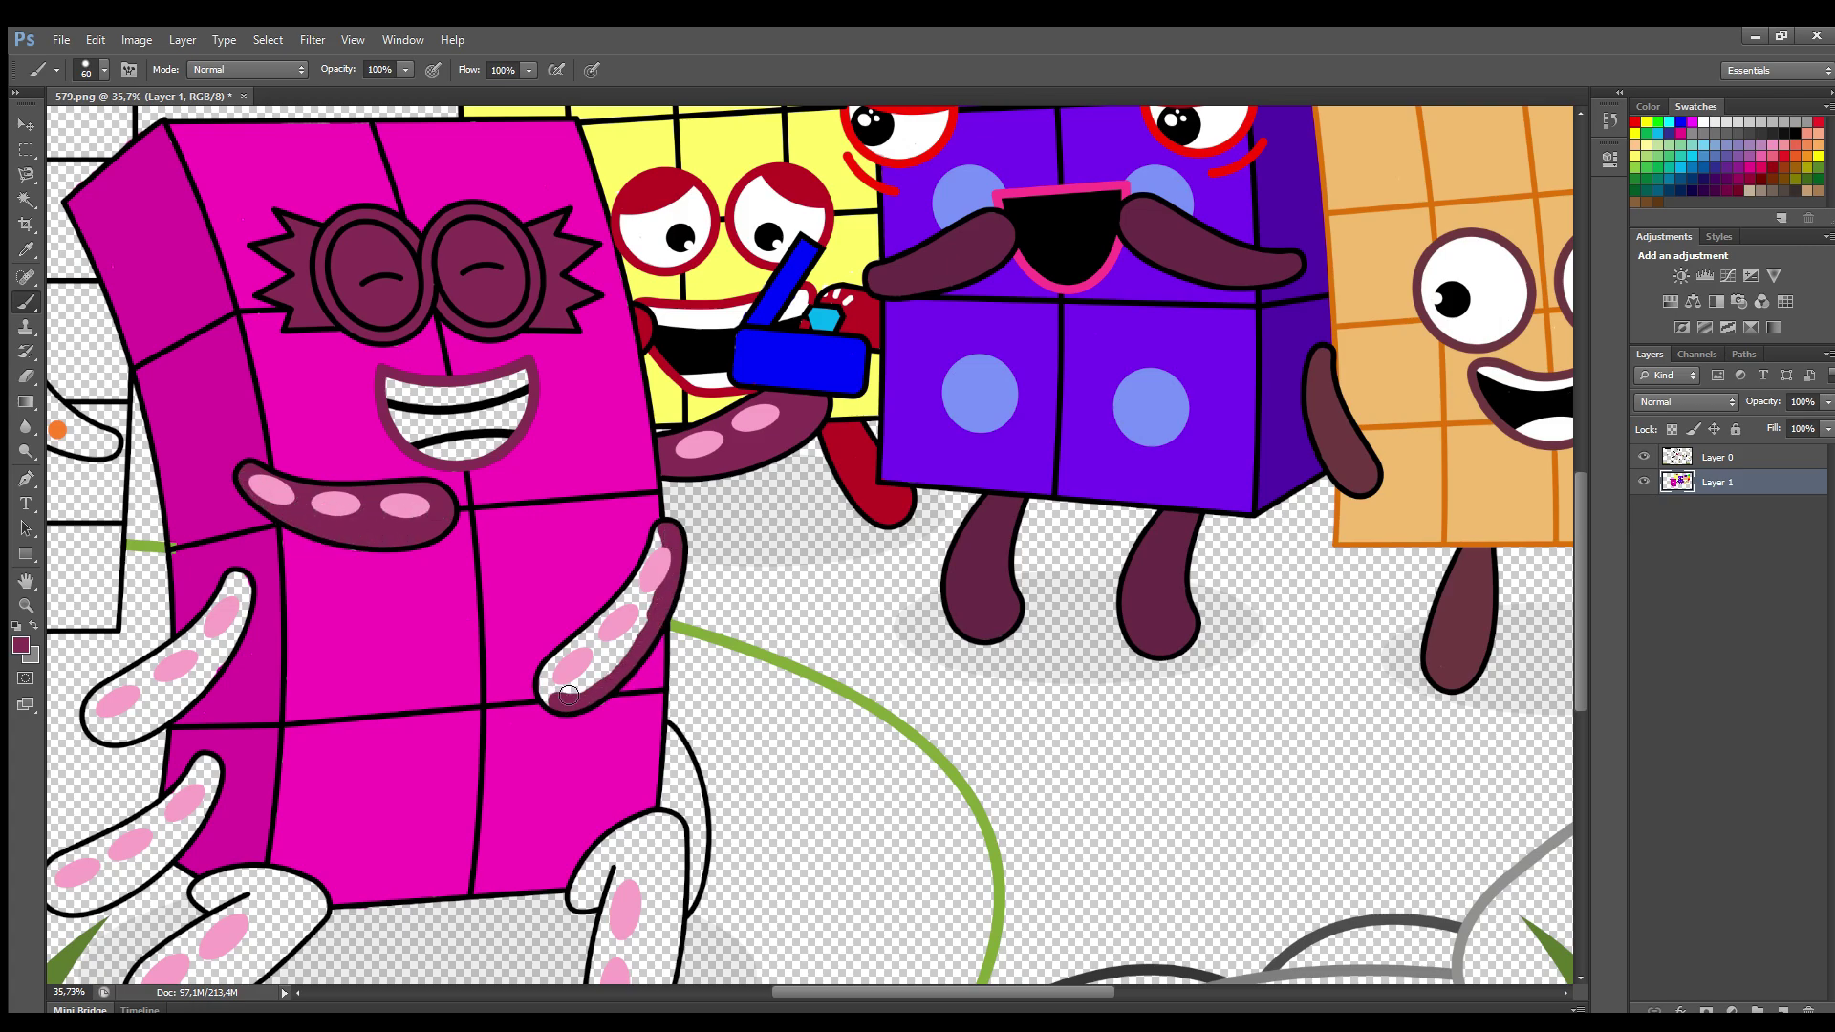
{"action": "left_click_drag", "start_coordinate": [623, 612], "coordinate": [585, 692]}
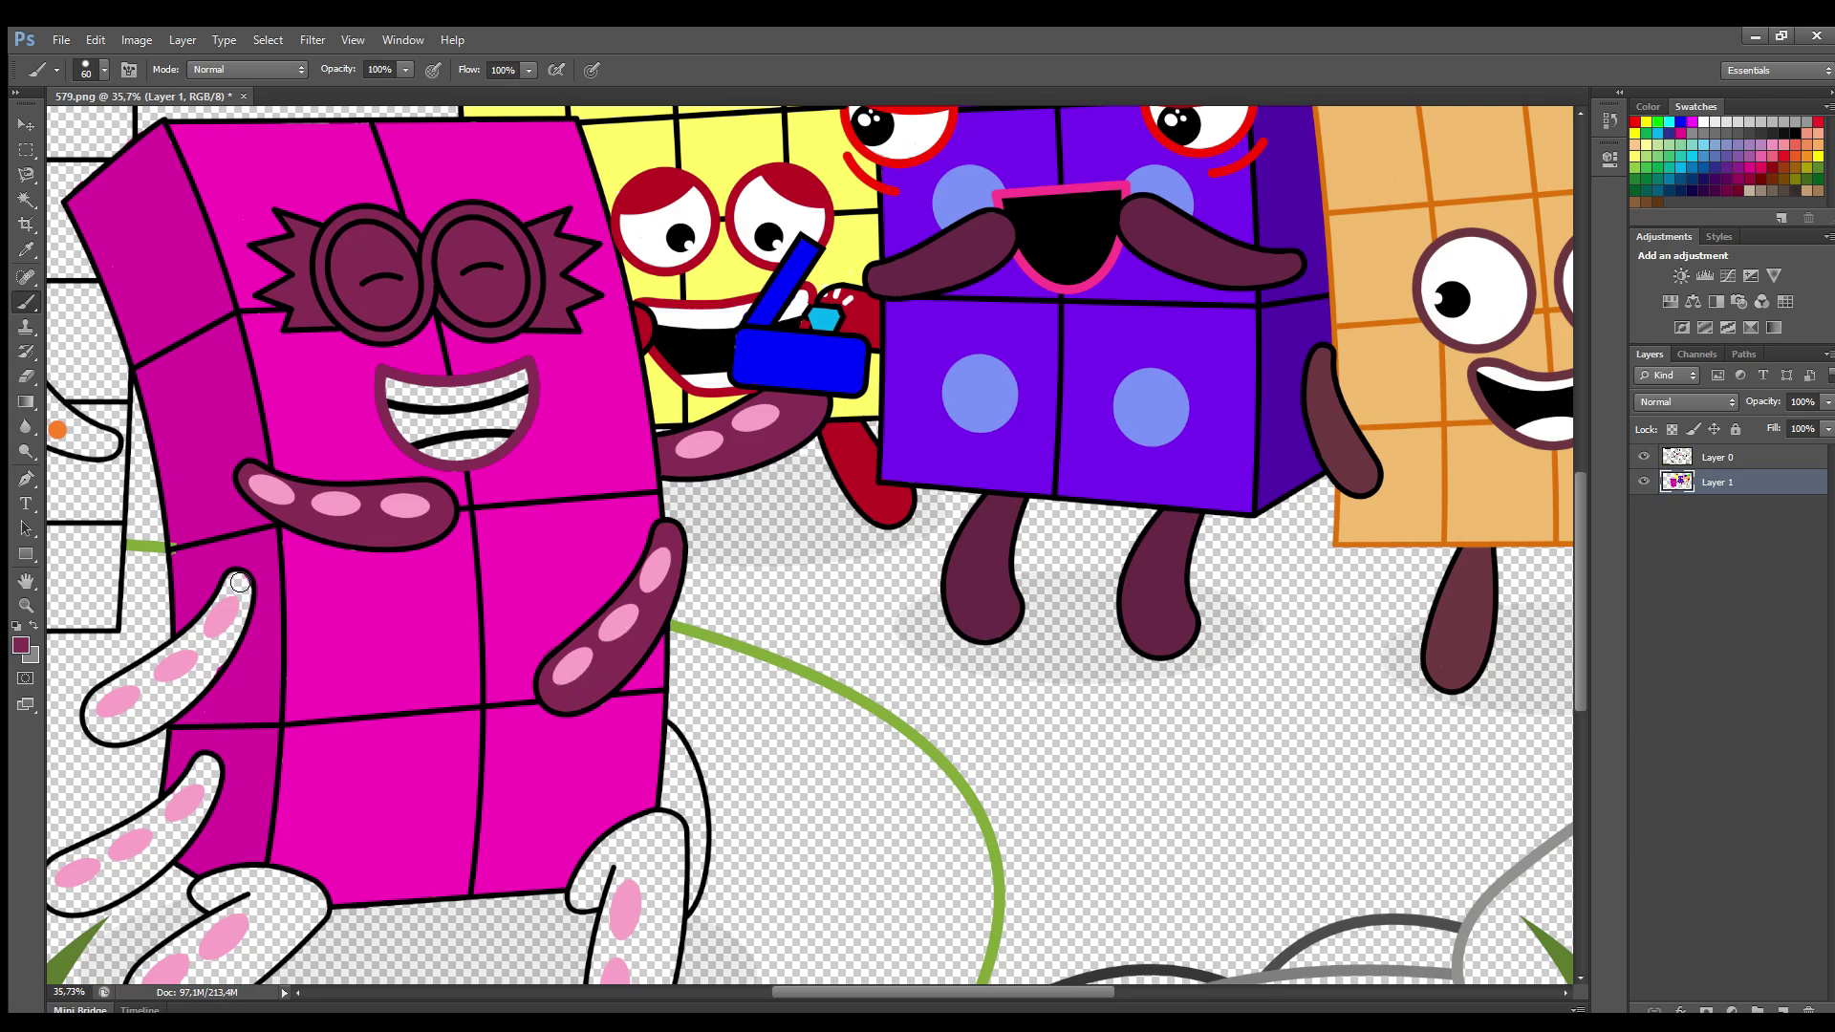
{"action": "mouse_move", "coordinate": [238, 581]}
{"action": "left_mouse_down"}
{"action": "mouse_move", "coordinate": [188, 703]}
{"action": "mouse_move", "coordinate": [100, 728]}
{"action": "mouse_move", "coordinate": [105, 702]}
{"action": "mouse_move", "coordinate": [236, 594]}
{"action": "mouse_move", "coordinate": [119, 722]}
{"action": "left_mouse_up"}
Fill the magenta character's lowest arm and its legs with plum, leaving the pink spots unpainted
{"action": "left_click_drag", "start_coordinate": [649, 609], "coordinate": [671, 519]}
{"action": "key", "text": "bracketleft"}
{"action": "key", "text": "bracketleft"}
{"action": "mouse_move", "coordinate": [692, 644]}
{"action": "left_mouse_down"}
{"action": "mouse_move", "coordinate": [721, 713]}
{"action": "mouse_move", "coordinate": [714, 810]}
{"action": "left_mouse_up"}
{"action": "key", "text": "bracketleft"}
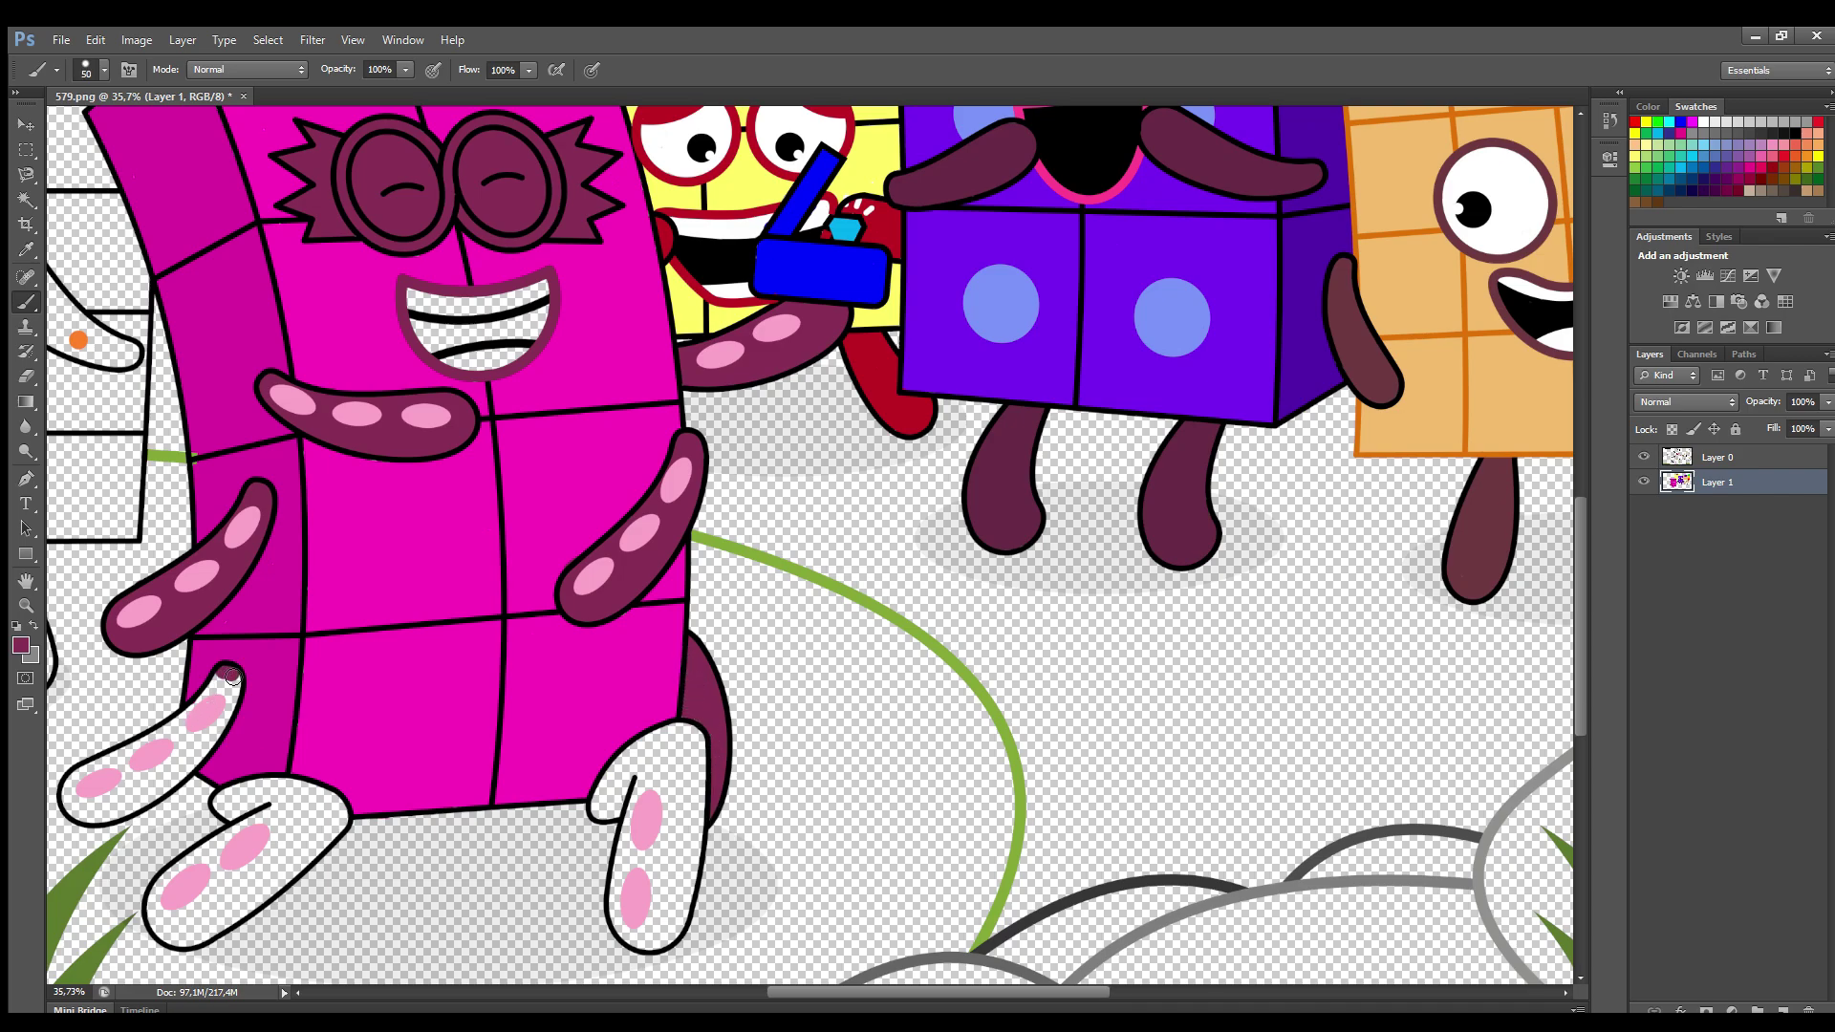
{"action": "mouse_move", "coordinate": [233, 675]}
{"action": "left_mouse_down"}
{"action": "mouse_move", "coordinate": [216, 738]}
{"action": "mouse_move", "coordinate": [137, 802]}
{"action": "mouse_move", "coordinate": [103, 819]}
{"action": "mouse_move", "coordinate": [73, 802]}
{"action": "mouse_move", "coordinate": [219, 692]}
{"action": "mouse_move", "coordinate": [187, 735]}
{"action": "left_mouse_up"}
{"action": "key", "text": "bracketright"}
{"action": "mouse_move", "coordinate": [602, 805]}
{"action": "left_mouse_down"}
{"action": "mouse_move", "coordinate": [698, 738]}
{"action": "mouse_move", "coordinate": [684, 912]}
{"action": "mouse_move", "coordinate": [633, 938]}
{"action": "mouse_move", "coordinate": [611, 814]}
{"action": "mouse_move", "coordinate": [670, 757]}
{"action": "mouse_move", "coordinate": [684, 802]}
{"action": "mouse_move", "coordinate": [650, 932]}
{"action": "mouse_move", "coordinate": [638, 798]}
{"action": "left_mouse_up"}
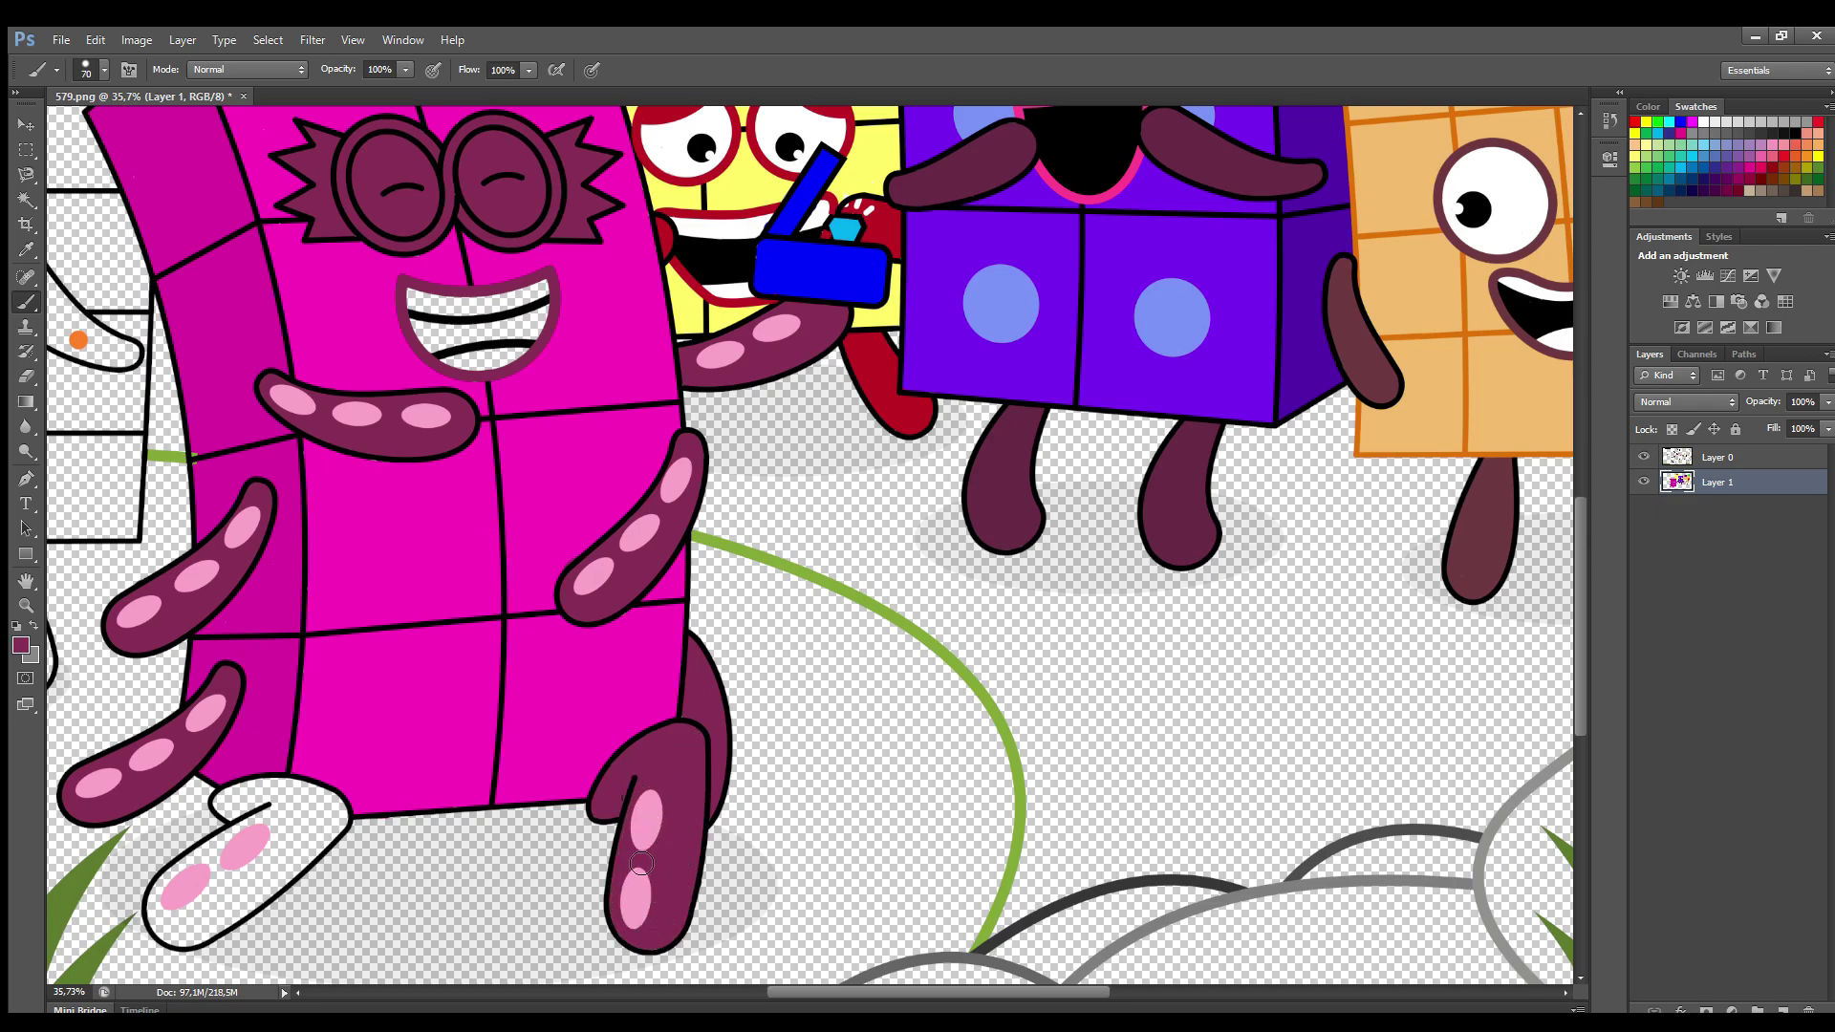
{"action": "key", "text": "bracketright"}
{"action": "mouse_move", "coordinate": [218, 801]}
{"action": "left_mouse_down"}
{"action": "mouse_move", "coordinate": [306, 794]}
{"action": "mouse_move", "coordinate": [343, 828]}
{"action": "mouse_move", "coordinate": [201, 940]}
{"action": "mouse_move", "coordinate": [168, 932]}
{"action": "mouse_move", "coordinate": [179, 880]}
{"action": "mouse_move", "coordinate": [245, 823]}
{"action": "mouse_move", "coordinate": [320, 816]}
{"action": "mouse_move", "coordinate": [237, 900]}
{"action": "mouse_move", "coordinate": [185, 909]}
{"action": "left_mouse_up"}
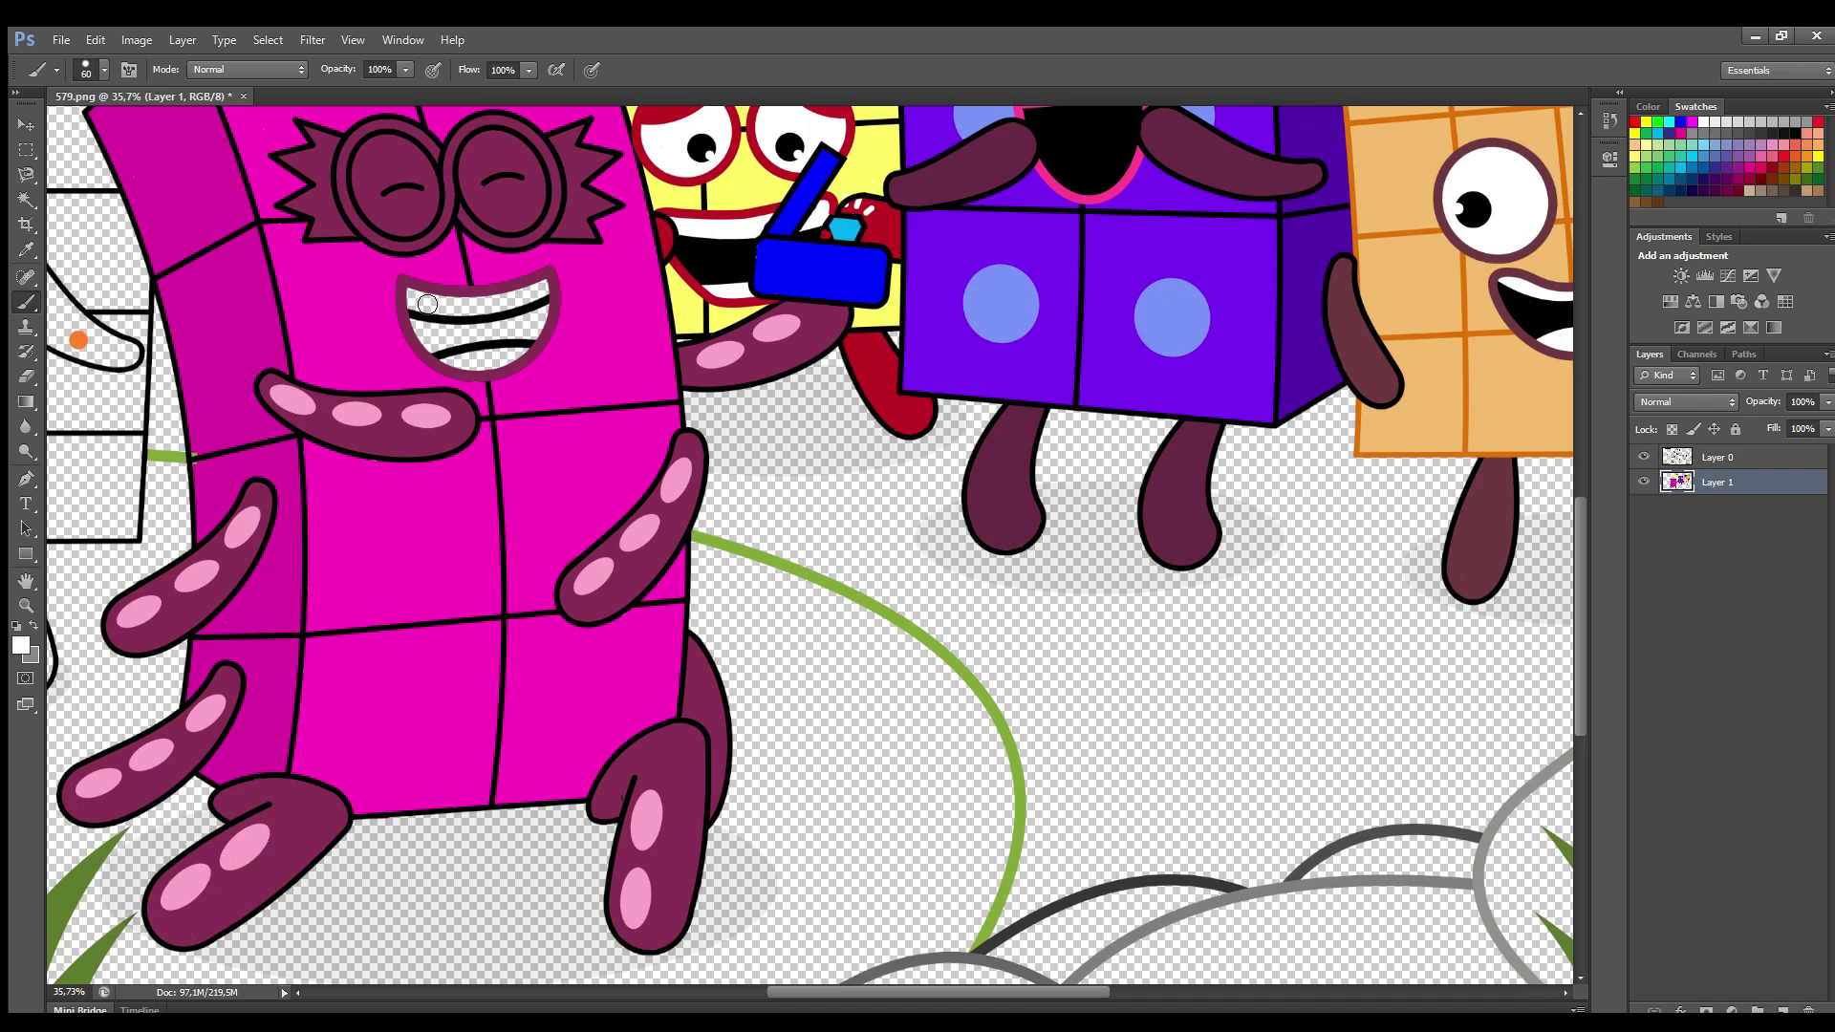
Paint the magenta character's teeth and tongue area white and the inside of its mouth black
{"action": "key", "text": "bracketleft"}
{"action": "left_click_drag", "start_coordinate": [427, 304], "coordinate": [543, 309]}
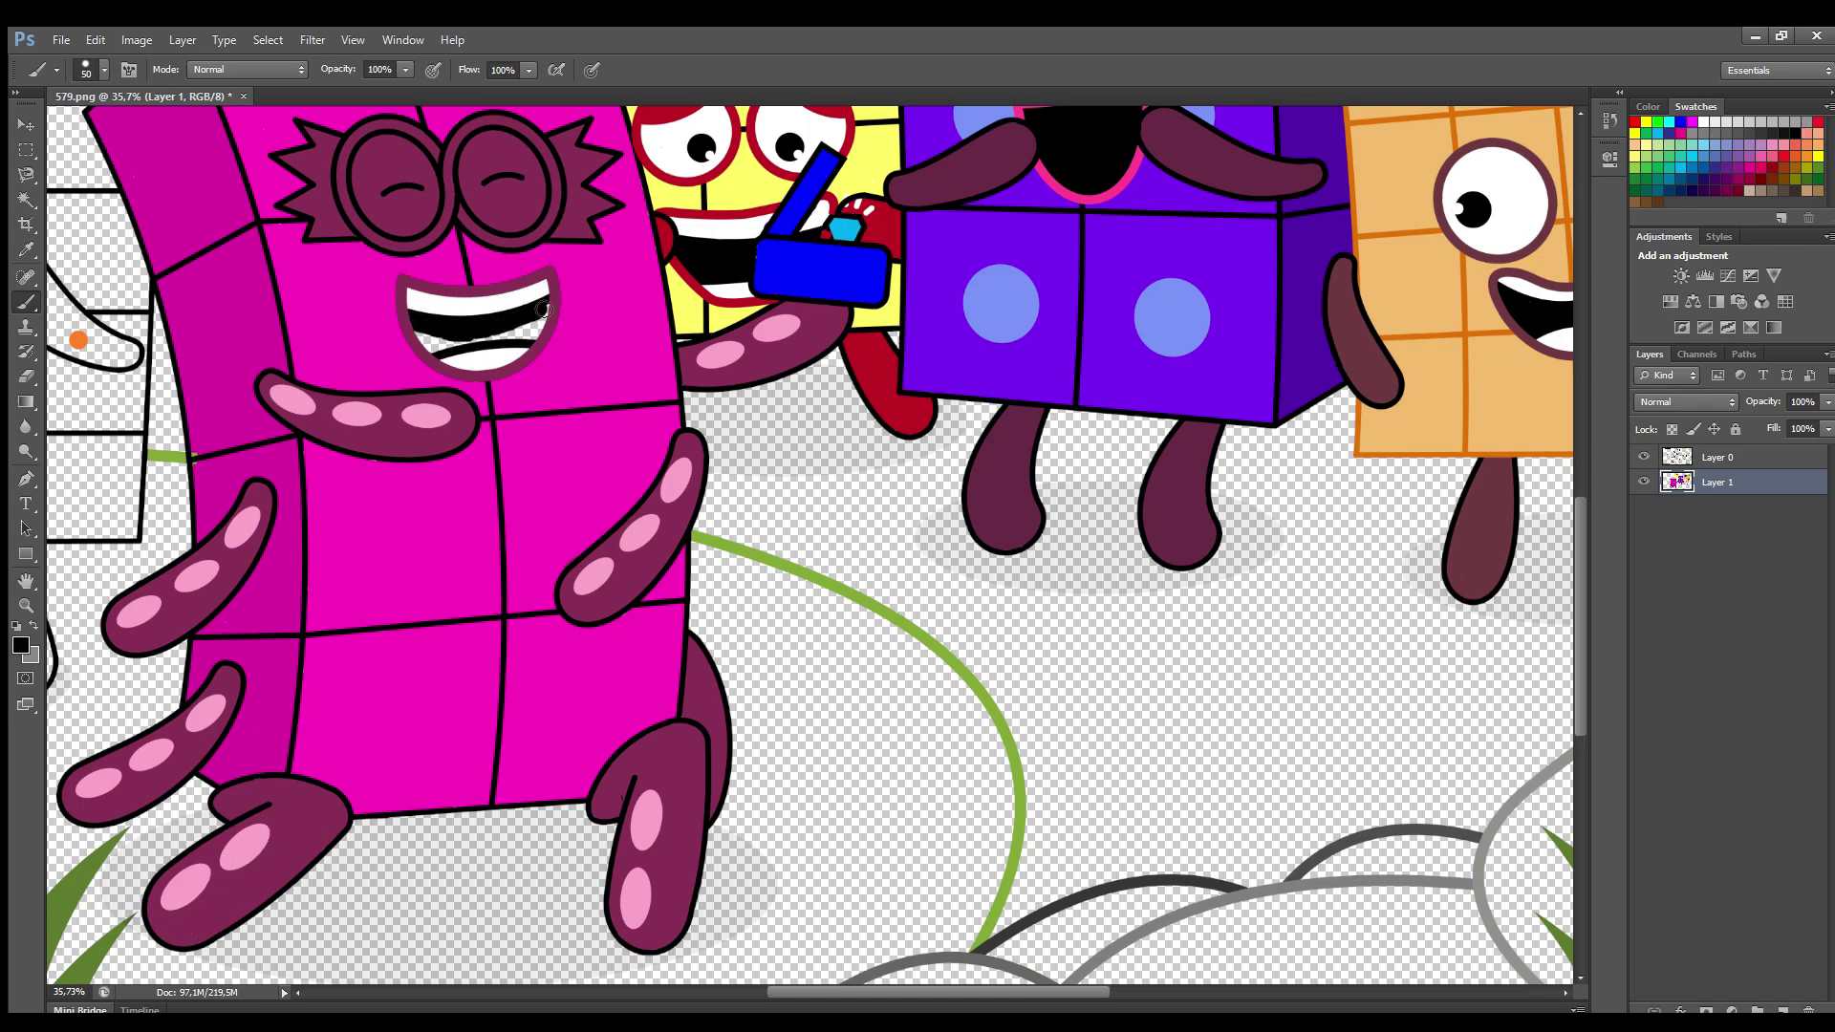
{"action": "left_click_drag", "start_coordinate": [436, 350], "coordinate": [477, 342]}
Paint the front edges of the tall character with square glasses in pale yellow, matching its marker dot
{"action": "left_click_drag", "start_coordinate": [1025, 992], "coordinate": [920, 992]}
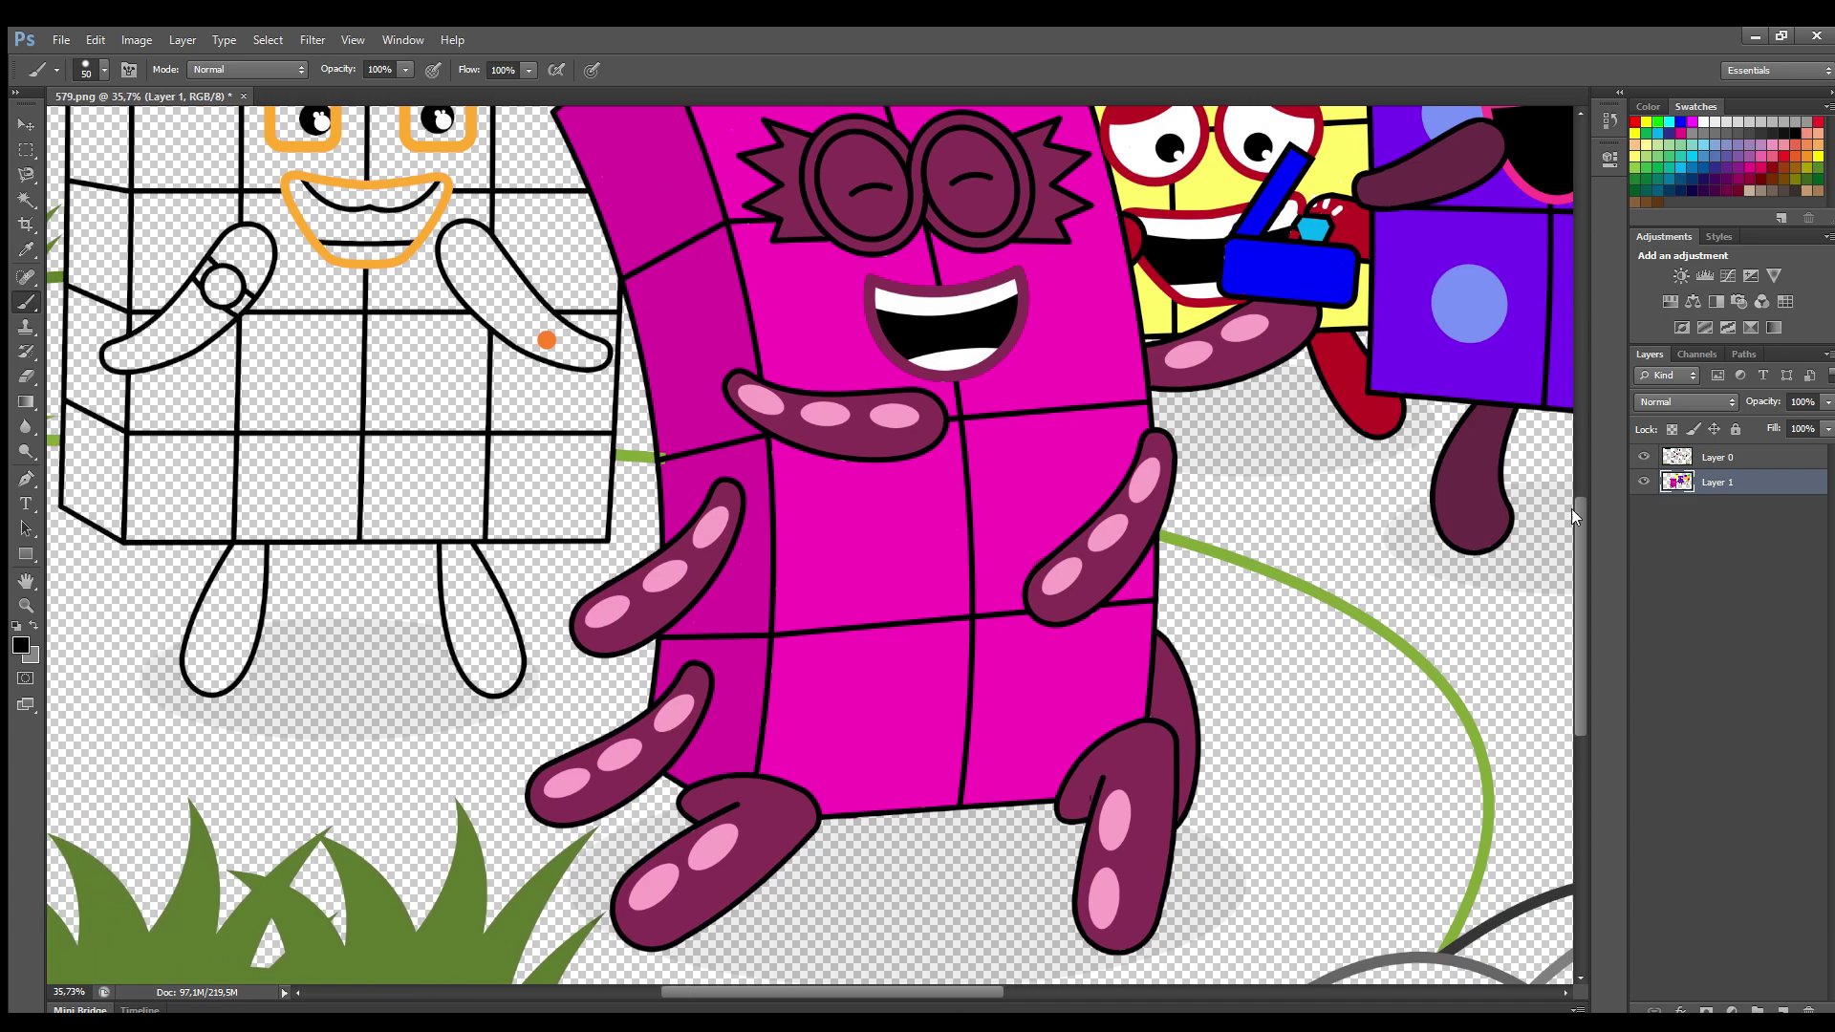
{"action": "left_click_drag", "start_coordinate": [1579, 510], "coordinate": [1579, 361]}
{"action": "left_click", "coordinate": [286, 210], "text": "alt"}
{"action": "key", "text": "bracketright"}
{"action": "key", "text": "bracketright"}
{"action": "key", "text": "bracketright"}
{"action": "mouse_move", "coordinate": [139, 129]}
{"action": "left_mouse_down"}
{"action": "mouse_move", "coordinate": [605, 148]}
{"action": "mouse_move", "coordinate": [604, 588]}
{"action": "mouse_move", "coordinate": [538, 657]}
{"action": "mouse_move", "coordinate": [598, 774]}
{"action": "mouse_move", "coordinate": [507, 758]}
{"action": "mouse_move", "coordinate": [363, 839]}
{"action": "mouse_move", "coordinate": [268, 762]}
{"action": "left_mouse_up"}
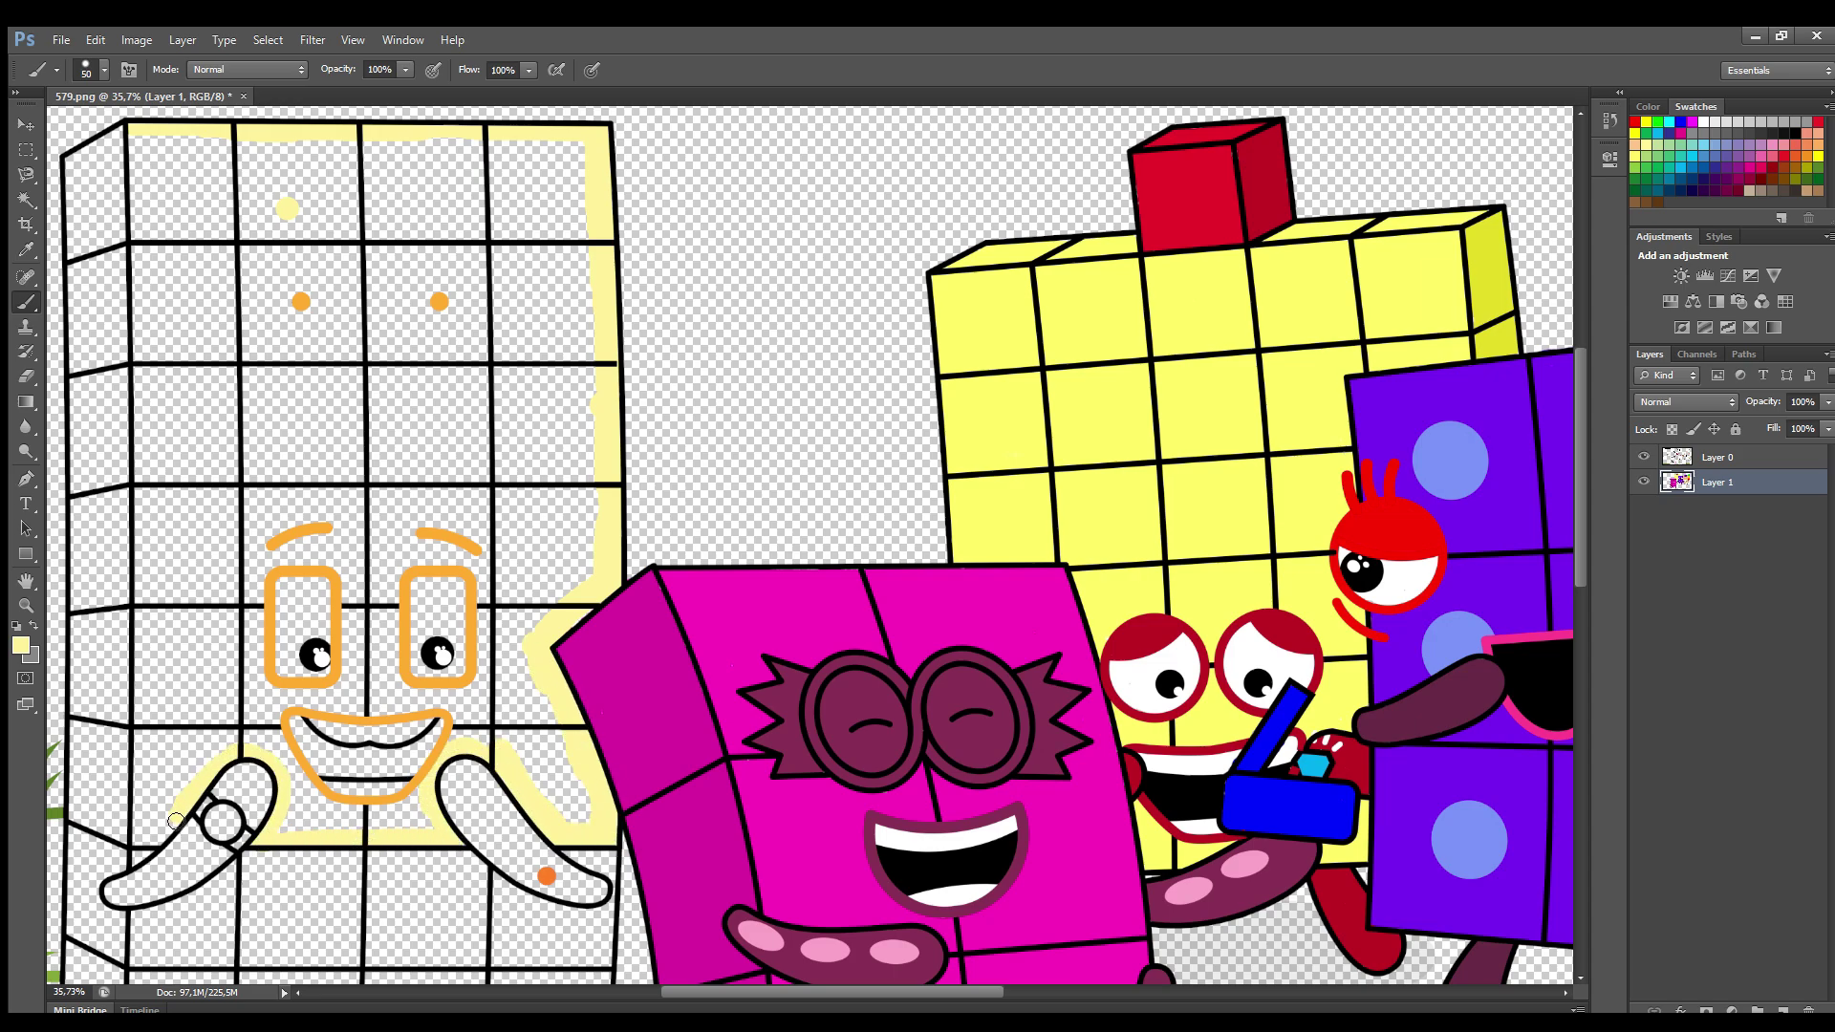
Fill the tall character's upper front blocks and the area around its face with pale yellow, skipping the two orange-dotted blocks
{"action": "key", "text": "bracketright"}
{"action": "key", "text": "bracketright"}
{"action": "key", "text": "bracketright"}
{"action": "key", "text": "bracketright"}
{"action": "mouse_move", "coordinate": [153, 849]}
{"action": "left_mouse_down"}
{"action": "mouse_move", "coordinate": [151, 239]}
{"action": "mouse_move", "coordinate": [191, 151]}
{"action": "mouse_move", "coordinate": [593, 222]}
{"action": "mouse_move", "coordinate": [229, 219]}
{"action": "mouse_move", "coordinate": [274, 207]}
{"action": "mouse_move", "coordinate": [459, 197]}
{"action": "mouse_move", "coordinate": [439, 233]}
{"action": "mouse_move", "coordinate": [177, 325]}
{"action": "left_mouse_up"}
{"action": "mouse_move", "coordinate": [522, 268]}
{"action": "left_mouse_down"}
{"action": "mouse_move", "coordinate": [593, 266]}
{"action": "mouse_move", "coordinate": [579, 340]}
{"action": "left_mouse_up"}
{"action": "mouse_move", "coordinate": [182, 384]}
{"action": "left_mouse_down"}
{"action": "mouse_move", "coordinate": [417, 389]}
{"action": "mouse_move", "coordinate": [589, 513]}
{"action": "mouse_move", "coordinate": [561, 606]}
{"action": "mouse_move", "coordinate": [594, 815]}
{"action": "mouse_move", "coordinate": [493, 728]}
{"action": "mouse_move", "coordinate": [352, 715]}
{"action": "mouse_move", "coordinate": [383, 817]}
{"action": "mouse_move", "coordinate": [277, 769]}
{"action": "mouse_move", "coordinate": [176, 793]}
{"action": "mouse_move", "coordinate": [171, 596]}
{"action": "mouse_move", "coordinate": [217, 398]}
{"action": "mouse_move", "coordinate": [544, 413]}
{"action": "mouse_move", "coordinate": [506, 611]}
{"action": "left_mouse_up"}
{"action": "key", "text": "bracketleft"}
{"action": "key", "text": "bracketleft"}
{"action": "key", "text": "bracketright"}
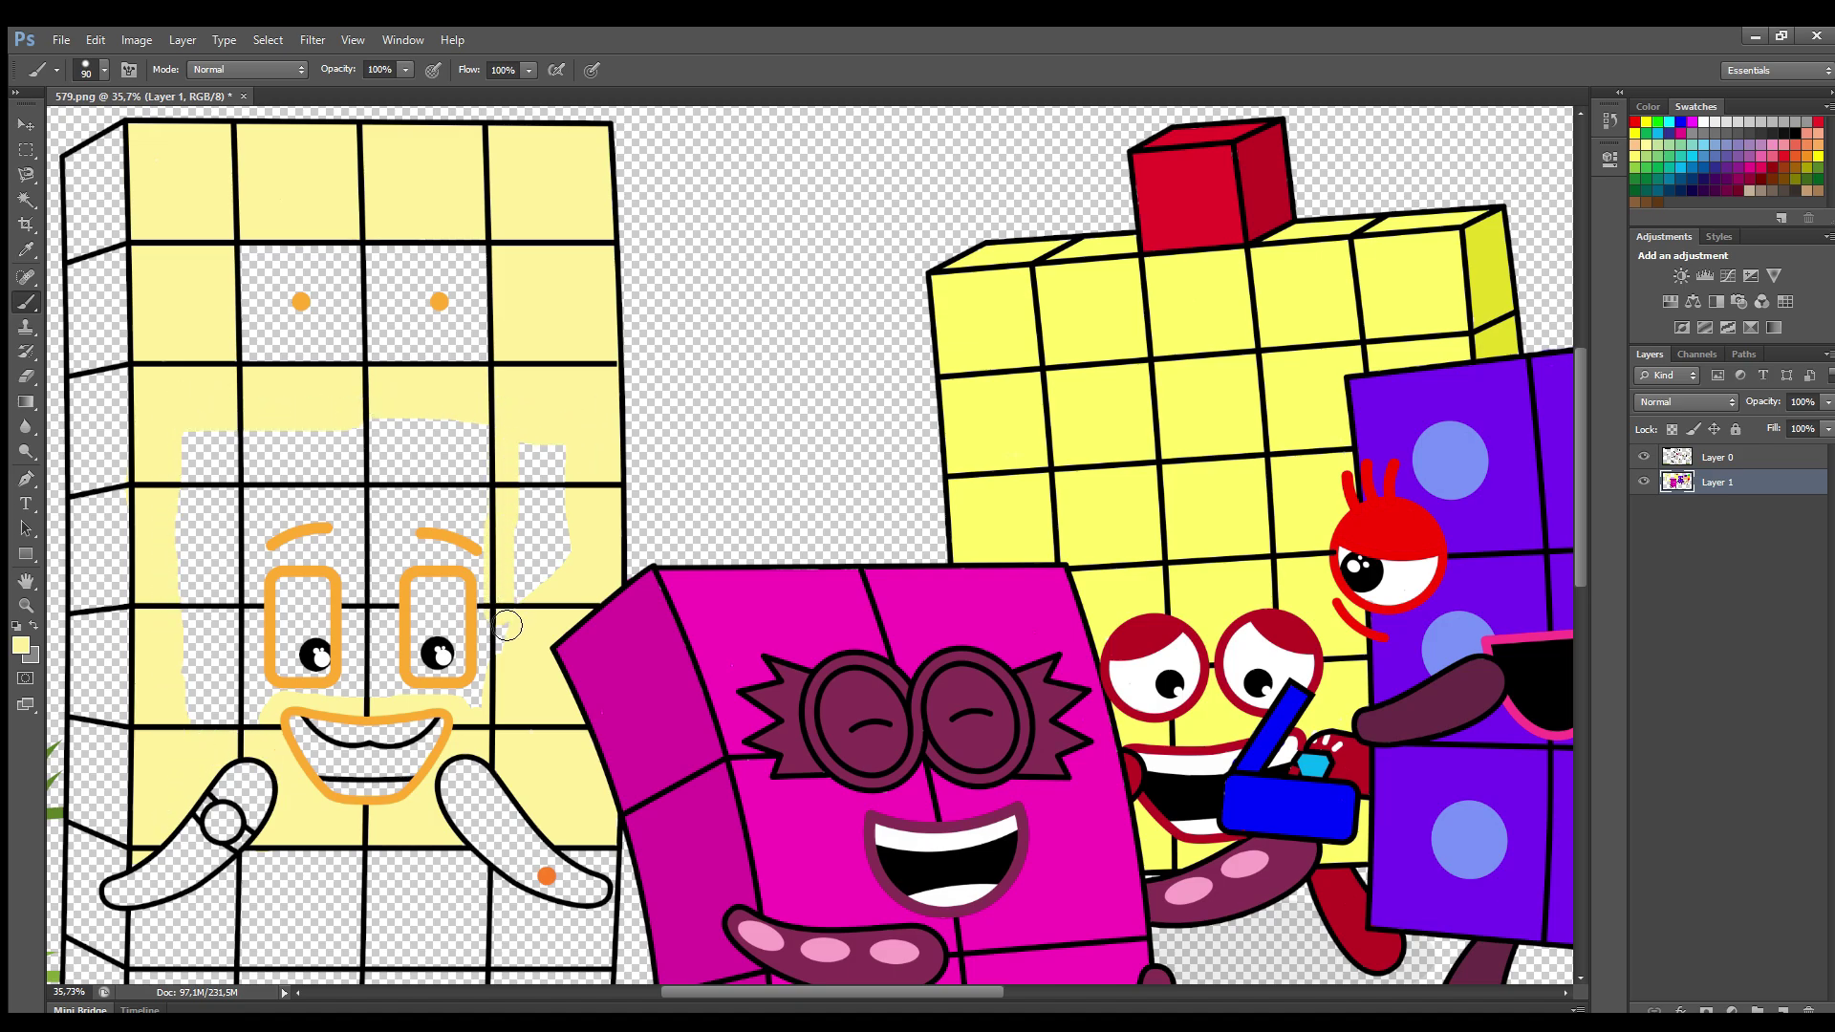
{"action": "key", "text": "bracketright"}
{"action": "mouse_move", "coordinate": [540, 465]}
{"action": "left_mouse_down"}
{"action": "mouse_move", "coordinate": [547, 577]}
{"action": "mouse_move", "coordinate": [474, 683]}
{"action": "mouse_move", "coordinate": [382, 583]}
{"action": "mouse_move", "coordinate": [373, 679]}
{"action": "mouse_move", "coordinate": [287, 564]}
{"action": "mouse_move", "coordinate": [215, 669]}
{"action": "mouse_move", "coordinate": [192, 450]}
{"action": "mouse_move", "coordinate": [233, 426]}
{"action": "mouse_move", "coordinate": [302, 552]}
{"action": "mouse_move", "coordinate": [320, 457]}
{"action": "mouse_move", "coordinate": [411, 444]}
{"action": "mouse_move", "coordinate": [459, 511]}
{"action": "left_mouse_up"}
Fill the two orange-dotted blocks on the tall character with orange, matching their marker dots
{"action": "key", "text": "i"}
{"action": "left_click", "coordinate": [311, 303]}
{"action": "key", "text": "b"}
{"action": "mouse_move", "coordinate": [246, 254]}
{"action": "left_mouse_down"}
{"action": "mouse_move", "coordinate": [483, 256]}
{"action": "mouse_move", "coordinate": [425, 354]}
{"action": "mouse_move", "coordinate": [247, 355]}
{"action": "mouse_move", "coordinate": [258, 267]}
{"action": "mouse_move", "coordinate": [449, 349]}
{"action": "mouse_move", "coordinate": [453, 296]}
{"action": "mouse_move", "coordinate": [450, 331]}
{"action": "left_mouse_up"}
{"action": "key", "text": "bracketright"}
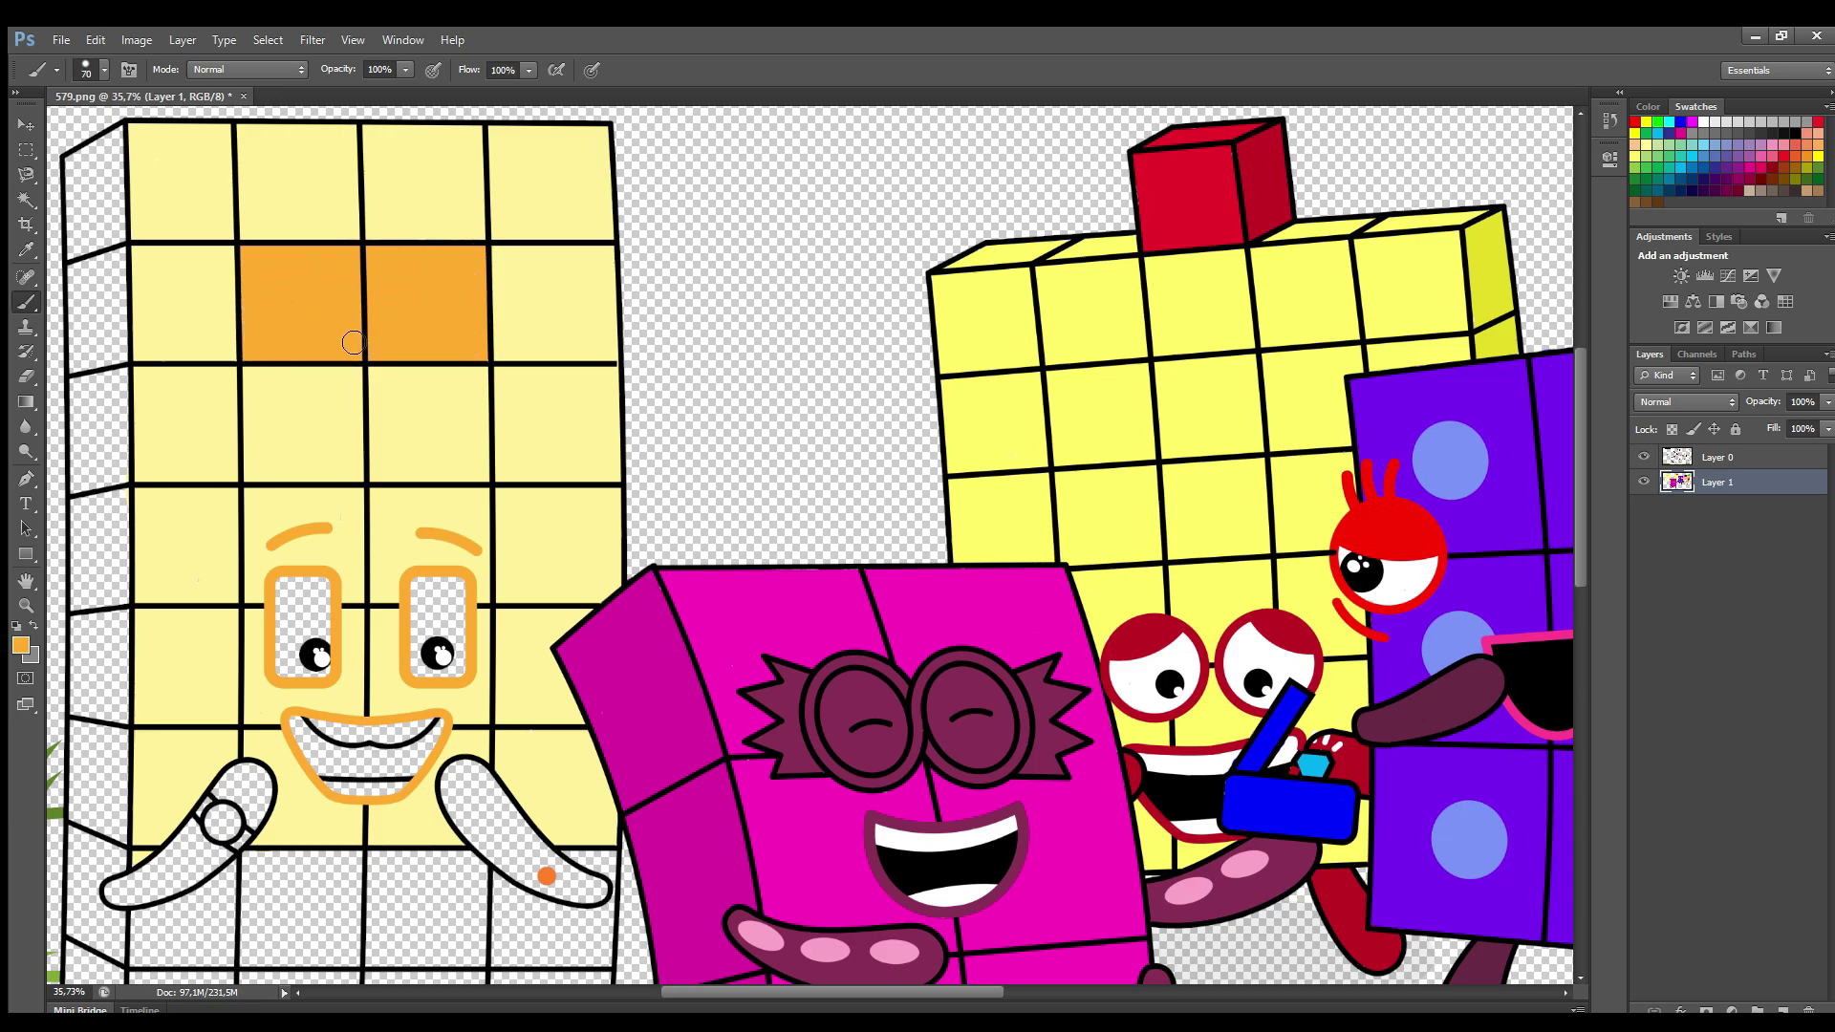
Fill the upper part of the tall character's side face with a darker yellow
{"action": "left_click", "coordinate": [19, 647]}
{"action": "left_click", "coordinate": [590, 799]}
{"action": "key", "text": "bracketleft"}
{"action": "mouse_move", "coordinate": [119, 134]}
{"action": "left_mouse_down"}
{"action": "mouse_move", "coordinate": [119, 783]}
{"action": "mouse_move", "coordinate": [76, 914]}
{"action": "mouse_move", "coordinate": [76, 273]}
{"action": "mouse_move", "coordinate": [88, 156]}
{"action": "mouse_move", "coordinate": [98, 894]}
{"action": "left_mouse_up"}
Paint the tall character's eyes white and its mouth black with white teeth
{"action": "key", "text": "bracketright"}
{"action": "key", "text": "bracketright"}
{"action": "mouse_move", "coordinate": [325, 659]}
{"action": "left_mouse_down"}
{"action": "mouse_move", "coordinate": [301, 621]}
{"action": "mouse_move", "coordinate": [448, 600]}
{"action": "left_mouse_up"}
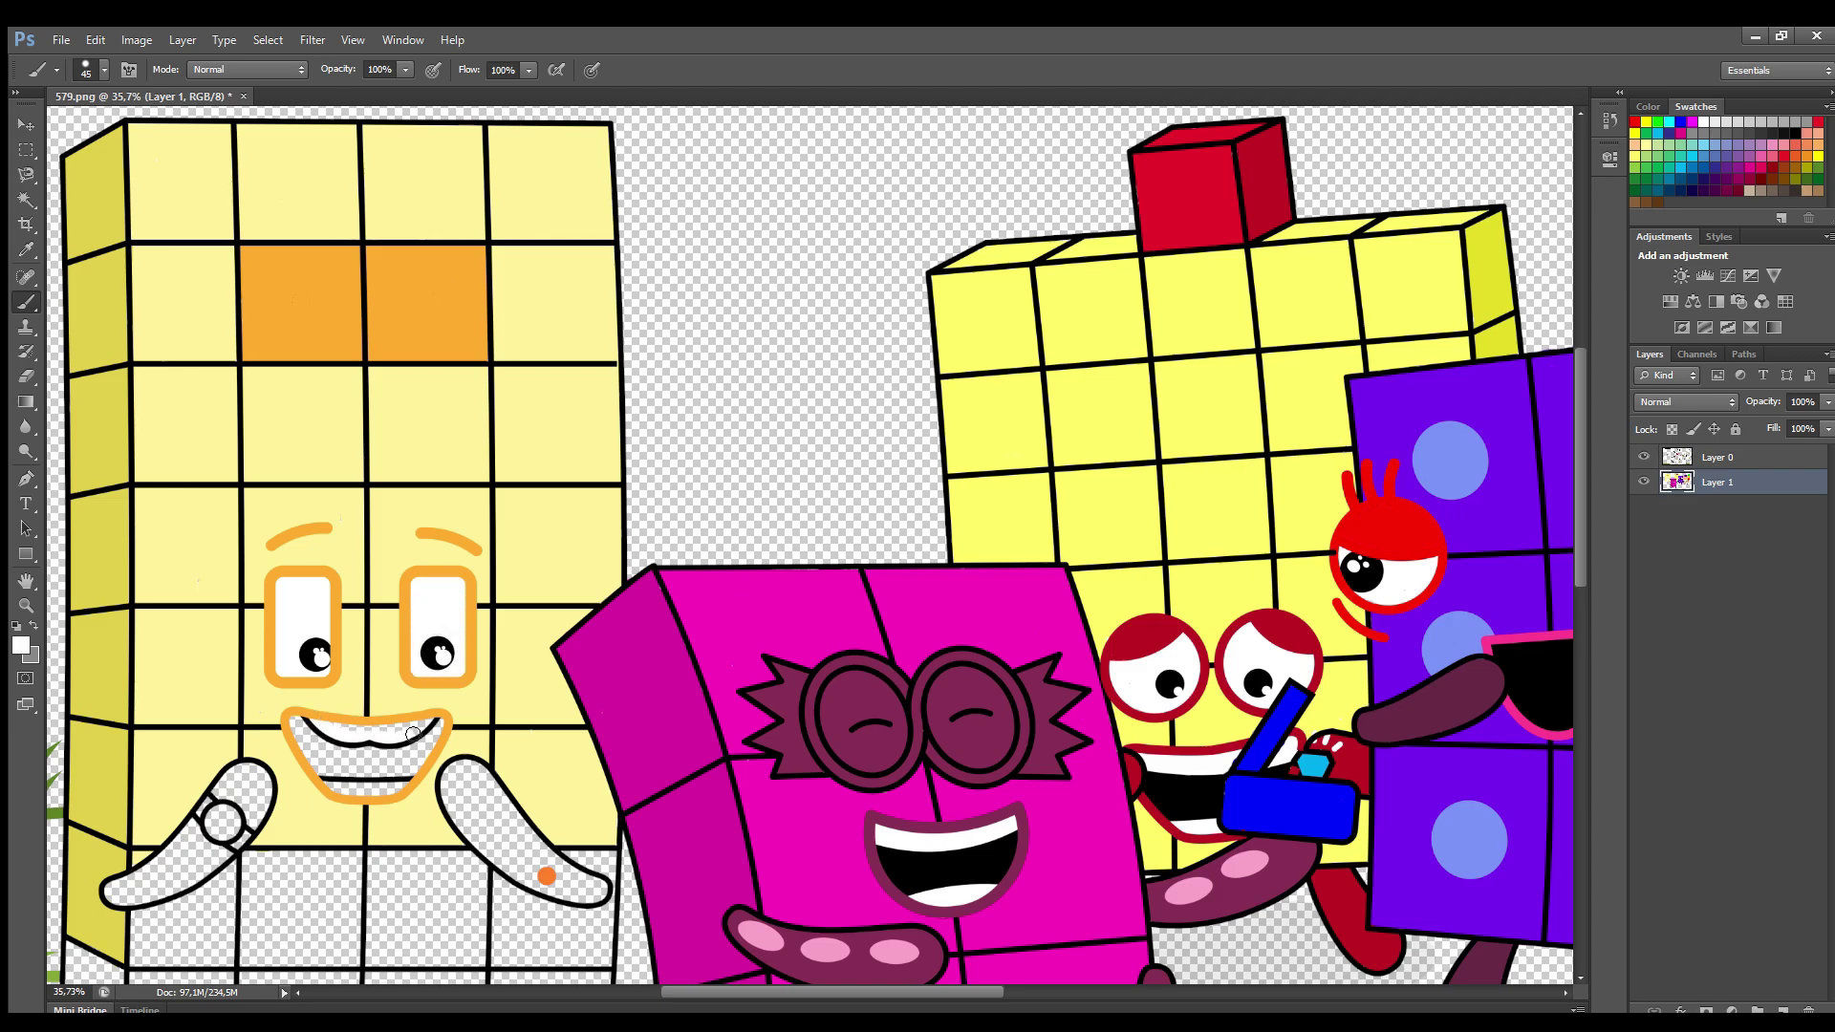
{"action": "left_click", "coordinate": [1794, 137]}
{"action": "mouse_move", "coordinate": [291, 722]}
{"action": "left_mouse_down"}
{"action": "mouse_move", "coordinate": [373, 755]}
{"action": "mouse_move", "coordinate": [430, 736]}
{"action": "mouse_move", "coordinate": [323, 768]}
{"action": "left_mouse_up"}
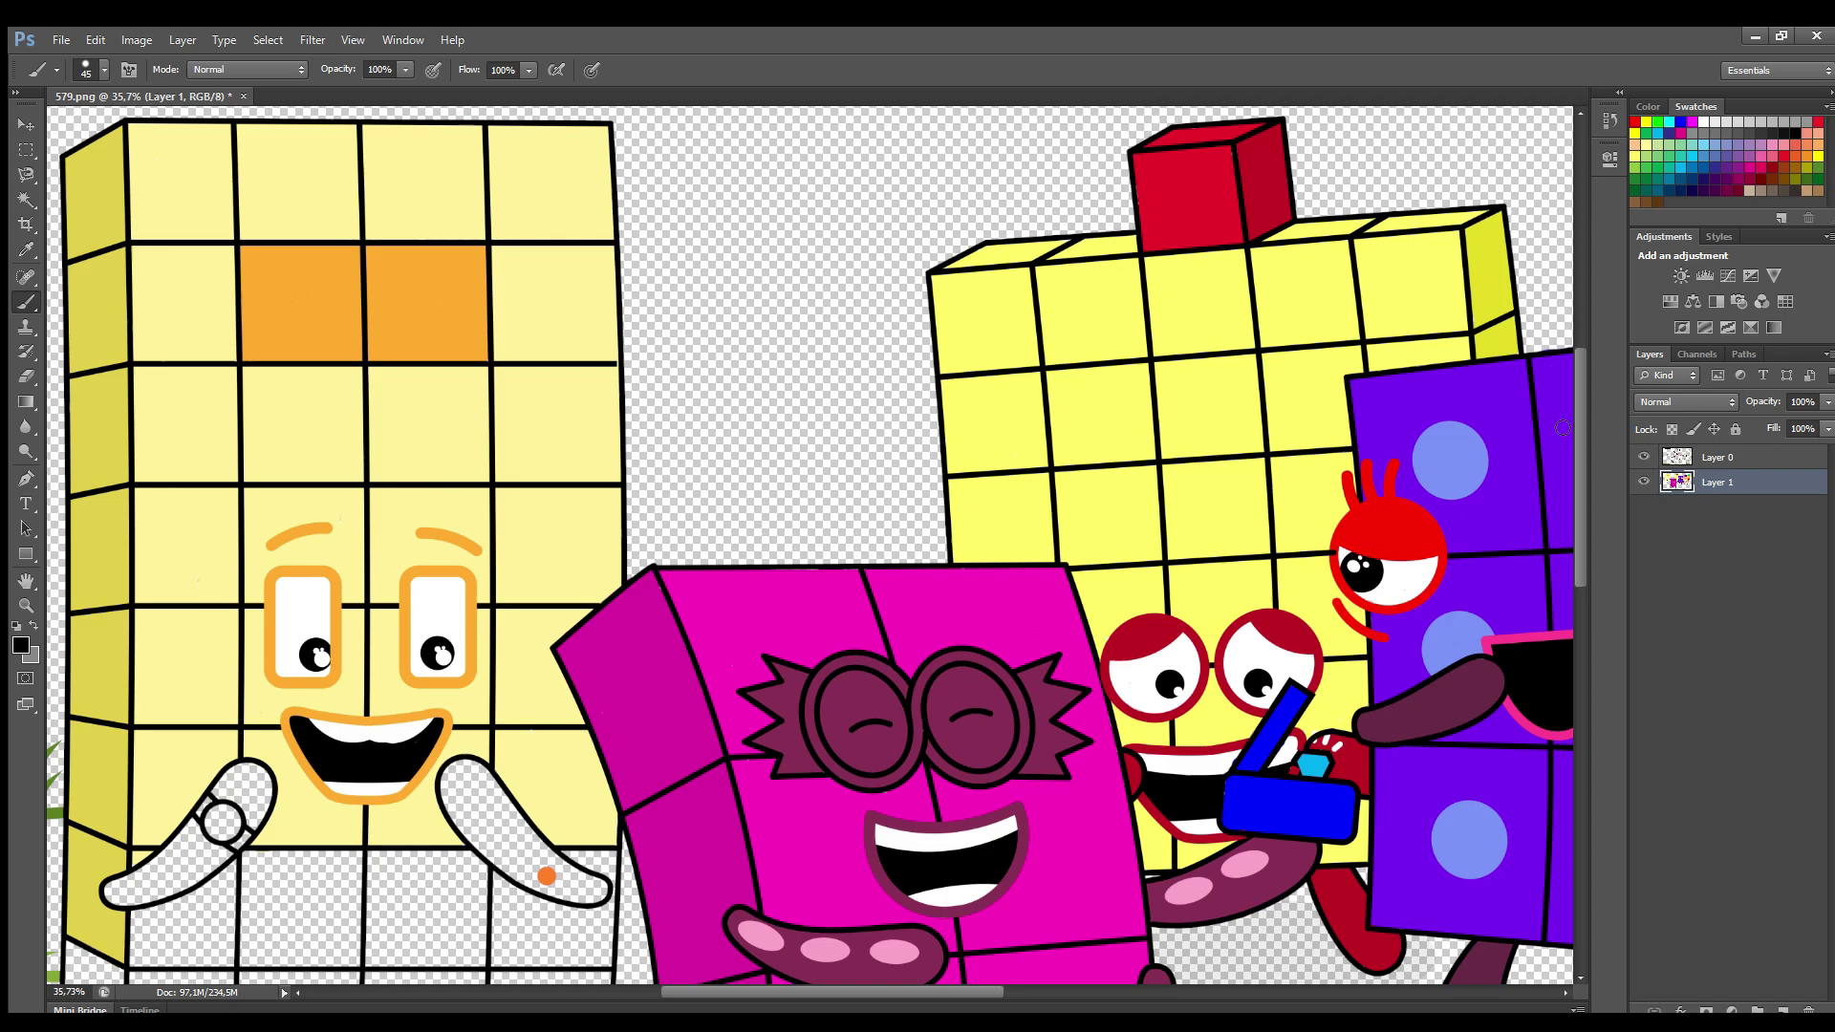
Fill the tall character's lower front blocks with the same pale yellow, around the arms
{"action": "scroll", "coordinate": [1563, 427], "scroll_direction": "down", "scroll_amount": 5}
{"action": "left_click", "coordinate": [191, 574], "text": "alt"}
{"action": "mouse_move", "coordinate": [139, 658]}
{"action": "left_mouse_down"}
{"action": "mouse_move", "coordinate": [230, 613]}
{"action": "mouse_move", "coordinate": [578, 659]}
{"action": "mouse_move", "coordinate": [599, 797]}
{"action": "mouse_move", "coordinate": [287, 808]}
{"action": "mouse_move", "coordinate": [138, 741]}
{"action": "mouse_move", "coordinate": [158, 699]}
{"action": "mouse_move", "coordinate": [287, 621]}
{"action": "mouse_move", "coordinate": [573, 688]}
{"action": "mouse_move", "coordinate": [488, 793]}
{"action": "mouse_move", "coordinate": [166, 769]}
{"action": "mouse_move", "coordinate": [231, 732]}
{"action": "left_mouse_up"}
{"action": "key", "text": "bracketright"}
{"action": "key", "text": "bracketright"}
{"action": "key", "text": "bracketright"}
{"action": "key", "text": "bracketright"}
{"action": "key", "text": "bracketright"}
{"action": "mouse_move", "coordinate": [295, 781]}
{"action": "left_mouse_down"}
{"action": "mouse_move", "coordinate": [358, 634]}
{"action": "mouse_move", "coordinate": [367, 728]}
{"action": "mouse_move", "coordinate": [463, 673]}
{"action": "left_mouse_up"}
{"action": "left_click_drag", "start_coordinate": [517, 778], "coordinate": [381, 718]}
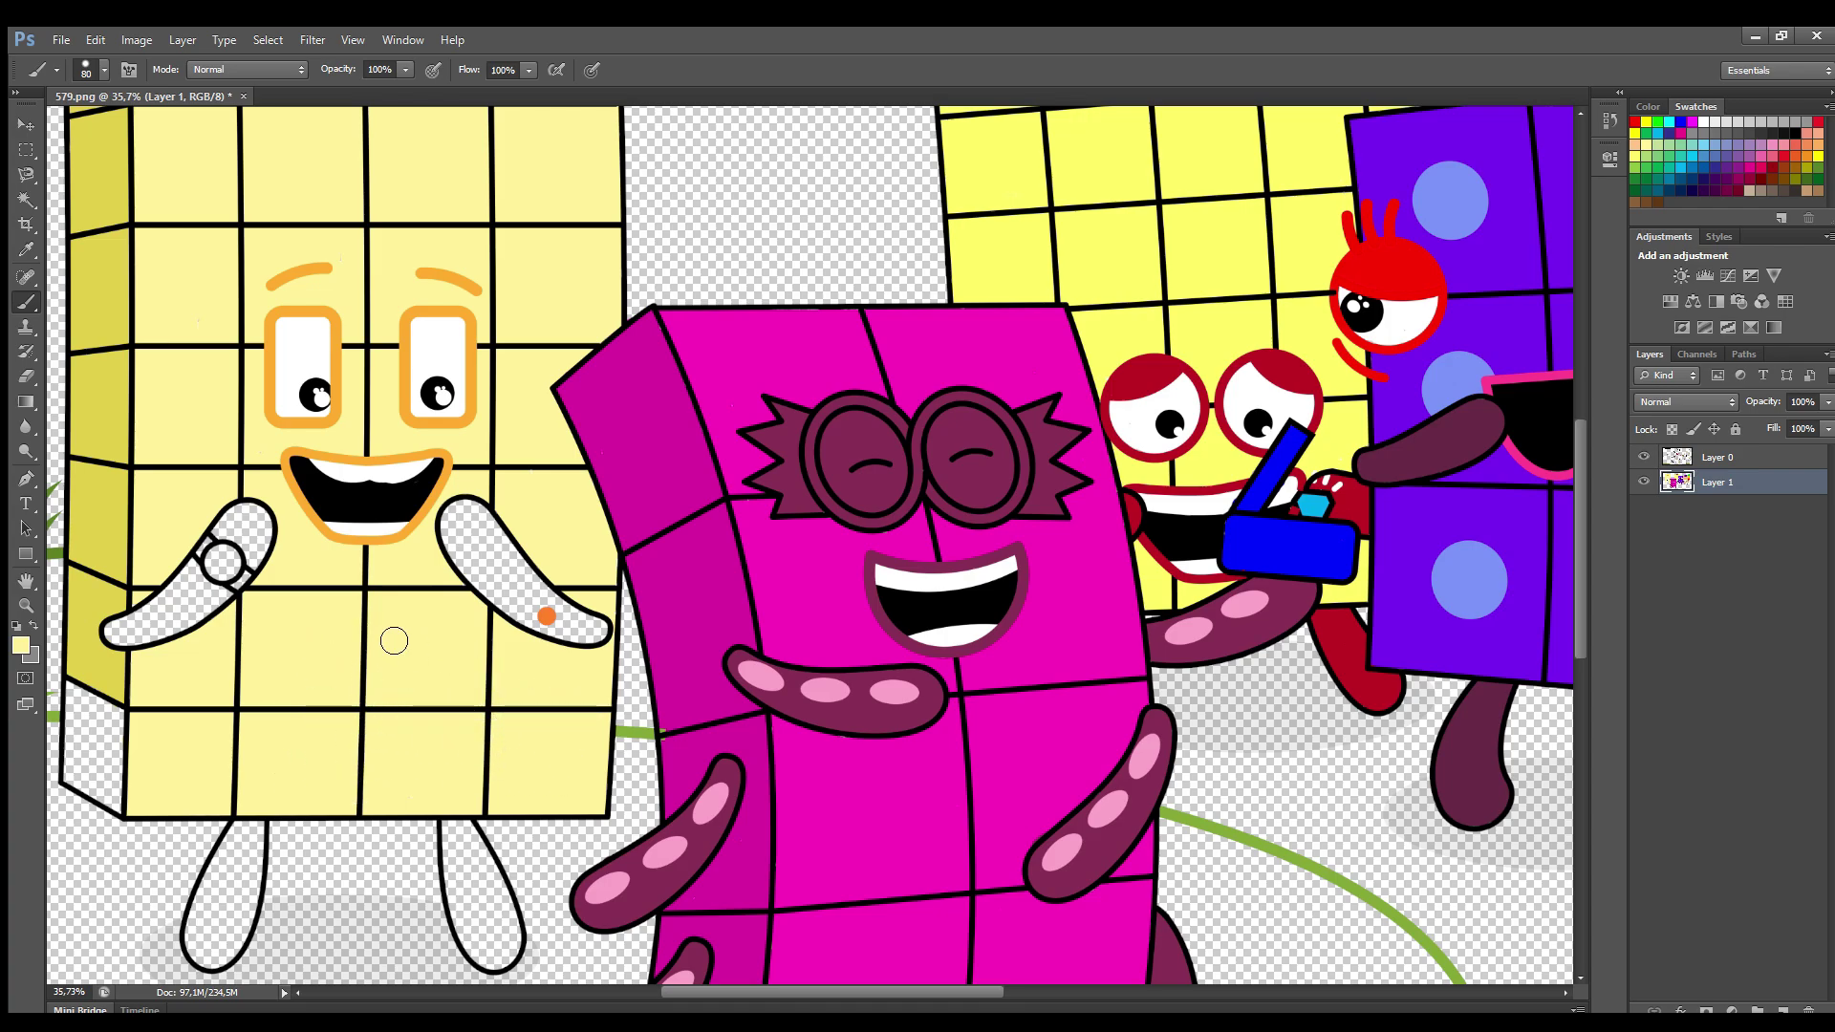
Fill the tall character's arms and legs with orange and the lower part of its side face with darker yellow
{"action": "key", "text": "bracketleft"}
{"action": "key", "text": "bracketleft"}
{"action": "left_click", "coordinate": [546, 615], "text": "alt"}
{"action": "mouse_move", "coordinate": [465, 502]}
{"action": "left_mouse_down"}
{"action": "mouse_move", "coordinate": [605, 633]}
{"action": "mouse_move", "coordinate": [562, 636]}
{"action": "mouse_move", "coordinate": [470, 570]}
{"action": "mouse_move", "coordinate": [457, 516]}
{"action": "mouse_move", "coordinate": [532, 601]}
{"action": "left_mouse_up"}
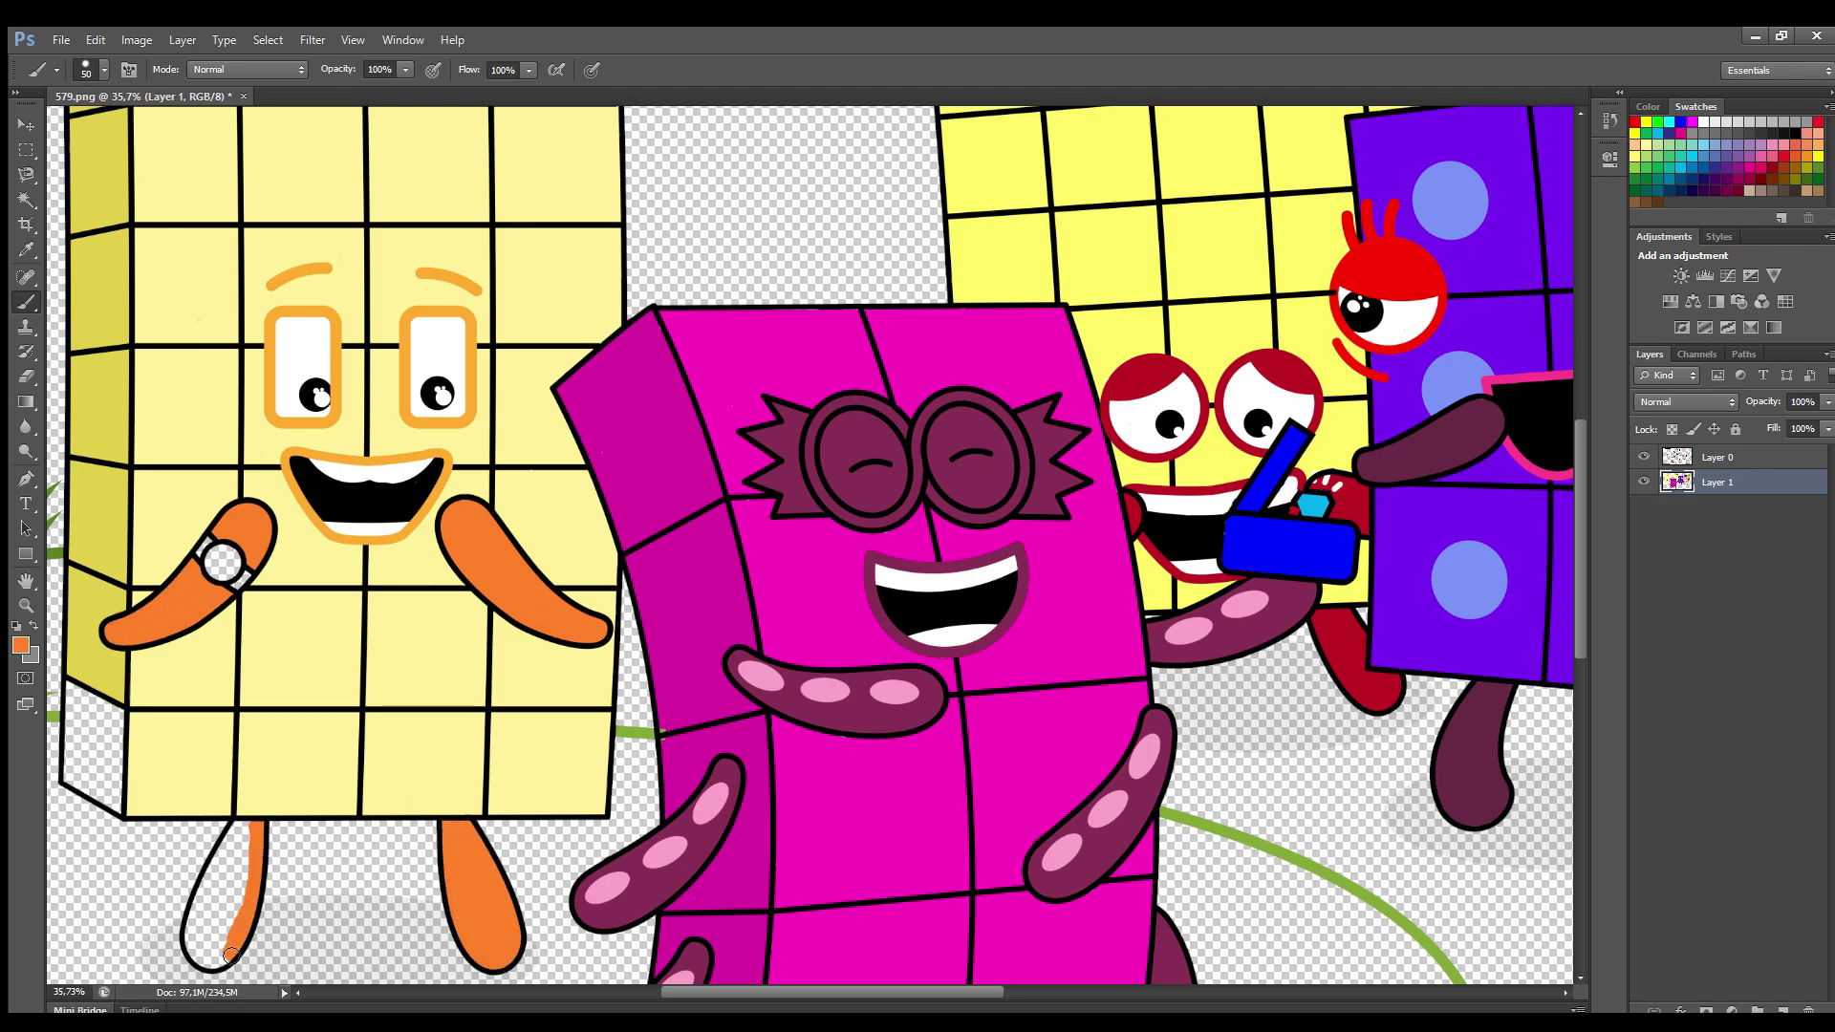
{"action": "mouse_move", "coordinate": [230, 955]}
{"action": "left_mouse_down"}
{"action": "mouse_move", "coordinate": [194, 944]}
{"action": "mouse_move", "coordinate": [210, 884]}
{"action": "left_mouse_up"}
{"action": "left_click", "coordinate": [80, 661], "text": "alt"}
{"action": "left_click_drag", "start_coordinate": [71, 687], "coordinate": [69, 720]}
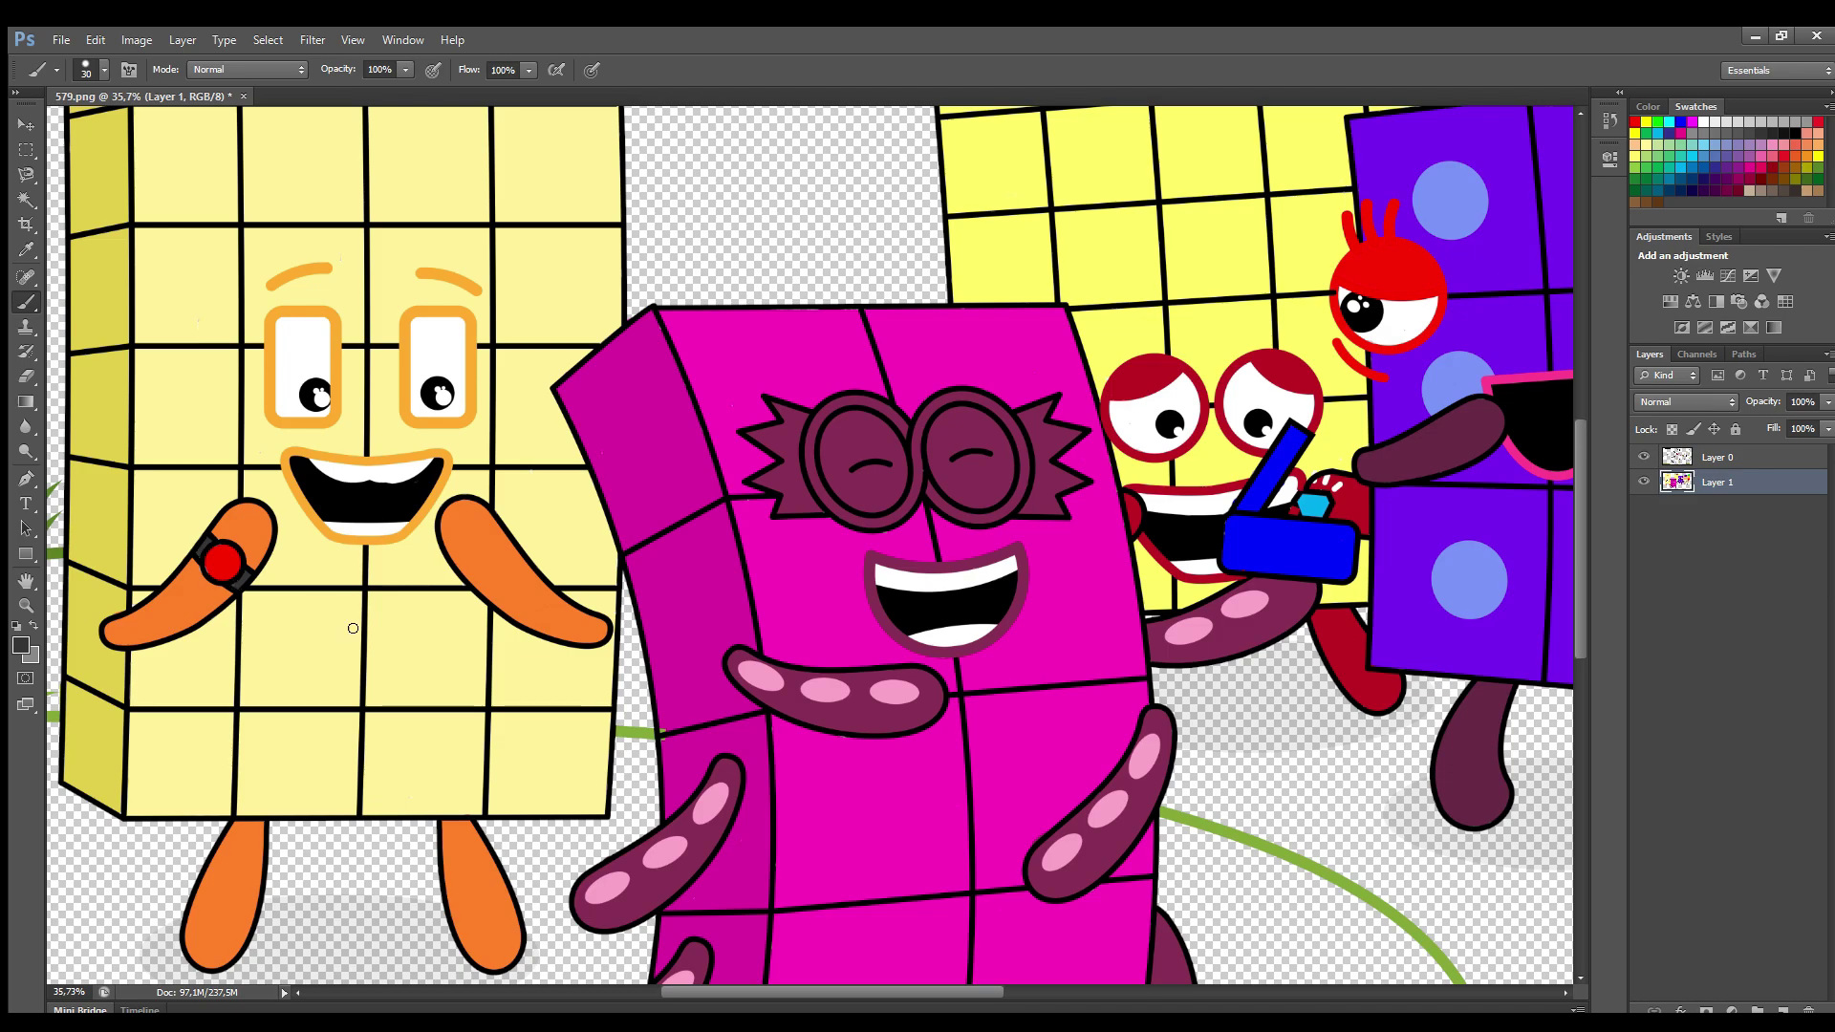
Fill the outlined bush beside the large rock with the light green of its outline
{"action": "key", "text": "ctrl+0"}
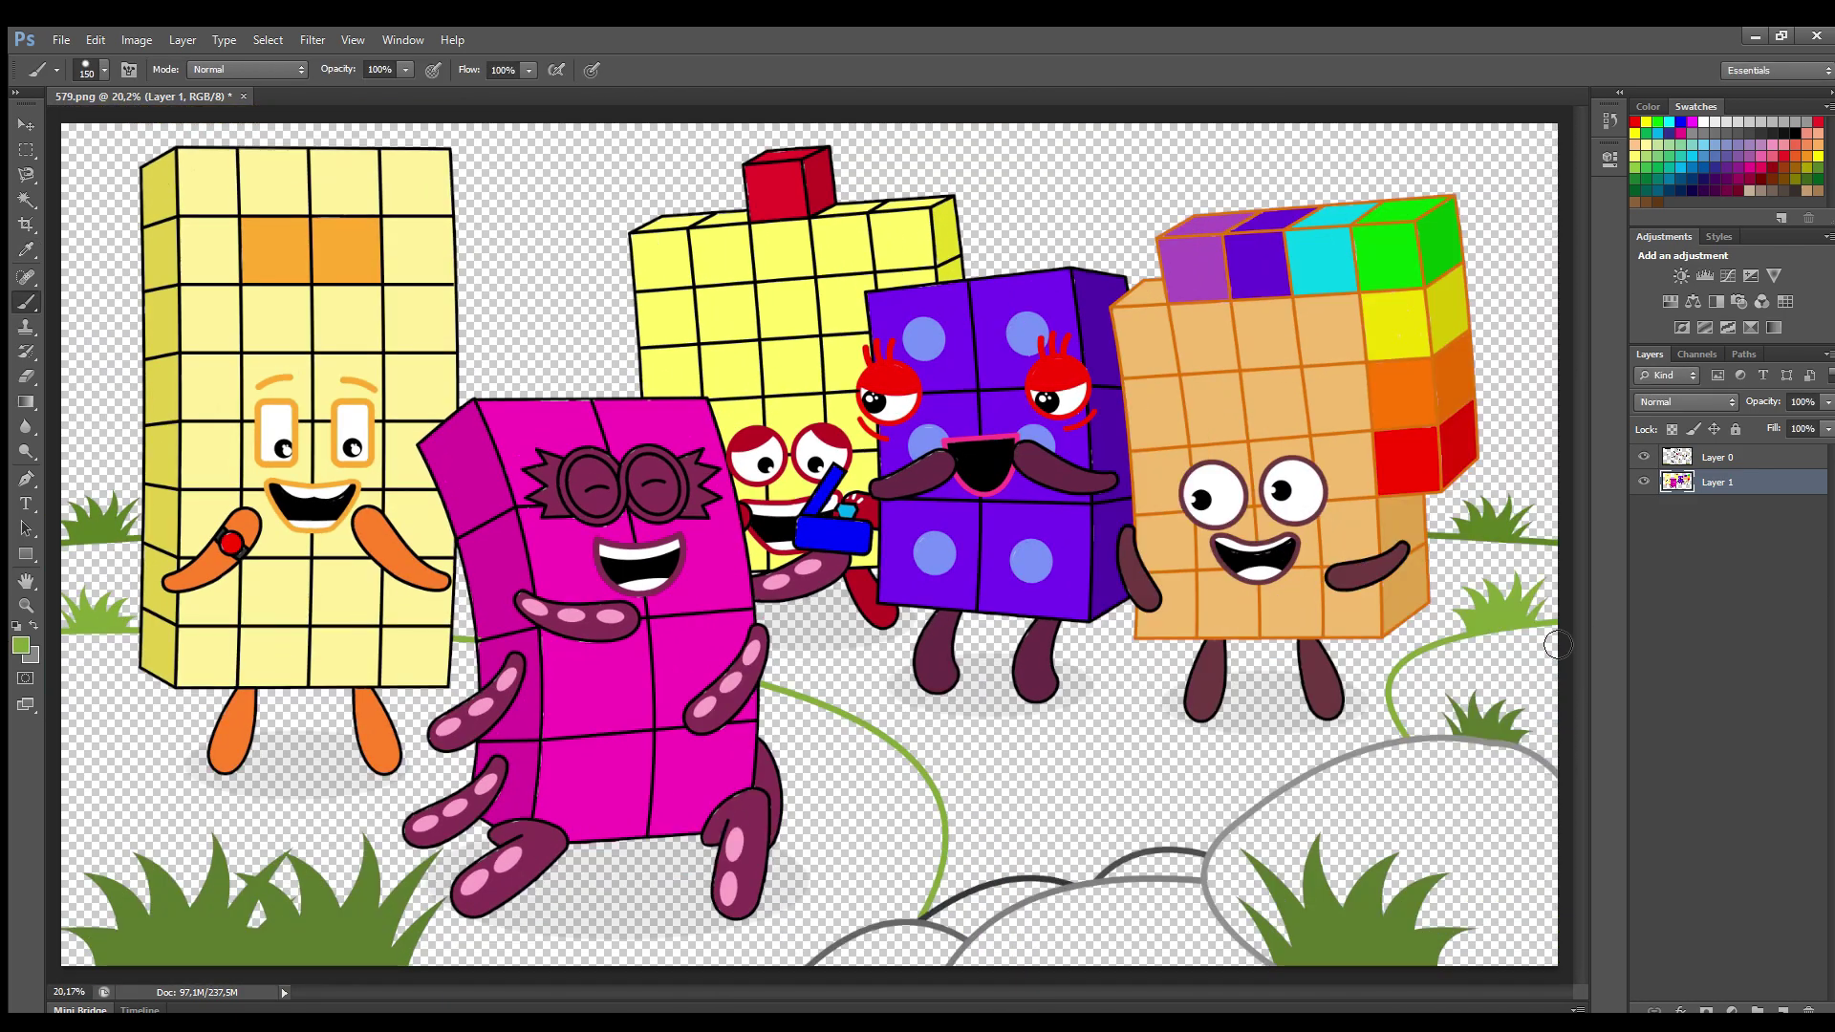
{"action": "key", "text": "bracketleft"}
{"action": "mouse_move", "coordinate": [1557, 645]}
{"action": "left_mouse_down"}
{"action": "mouse_move", "coordinate": [1499, 643]}
{"action": "mouse_move", "coordinate": [1420, 677]}
{"action": "left_mouse_up"}
{"action": "mouse_move", "coordinate": [1490, 734]}
{"action": "left_mouse_down"}
{"action": "mouse_move", "coordinate": [1560, 728]}
{"action": "mouse_move", "coordinate": [1427, 697]}
{"action": "mouse_move", "coordinate": [1527, 684]}
{"action": "left_mouse_up"}
Fill the two dark rocks at the back of the rock pile with the dark greys of their outlines
{"action": "left_click", "coordinate": [1134, 853], "text": "alt"}
{"action": "key", "text": "bracketleft"}
{"action": "key", "text": "bracketleft"}
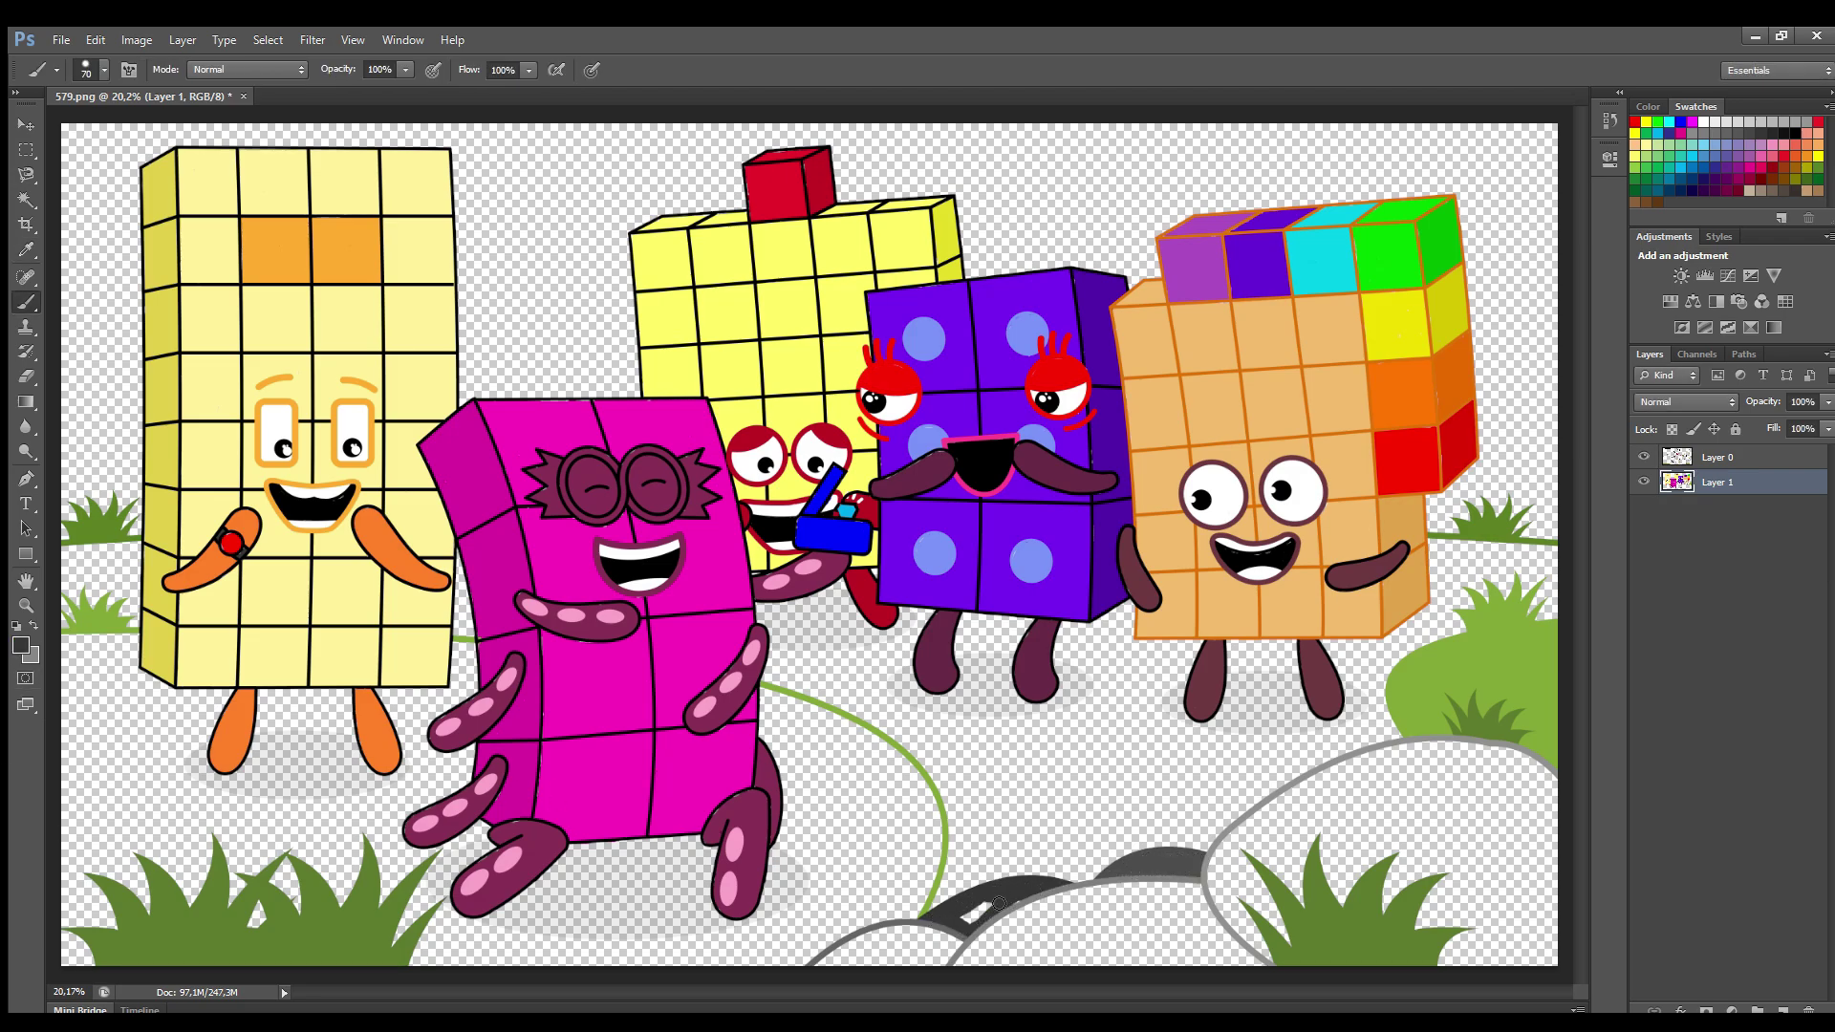
{"action": "left_click_drag", "start_coordinate": [999, 903], "coordinate": [967, 919]}
{"action": "left_click", "coordinate": [1146, 863], "text": "alt"}
{"action": "left_click_drag", "start_coordinate": [1113, 867], "coordinate": [1195, 863]}
Fill the small, middle and large front rocks of the rock pile with the greys of their outlines
{"action": "left_click_drag", "start_coordinate": [834, 955], "coordinate": [822, 962]}
{"action": "left_click", "coordinate": [857, 934], "text": "alt"}
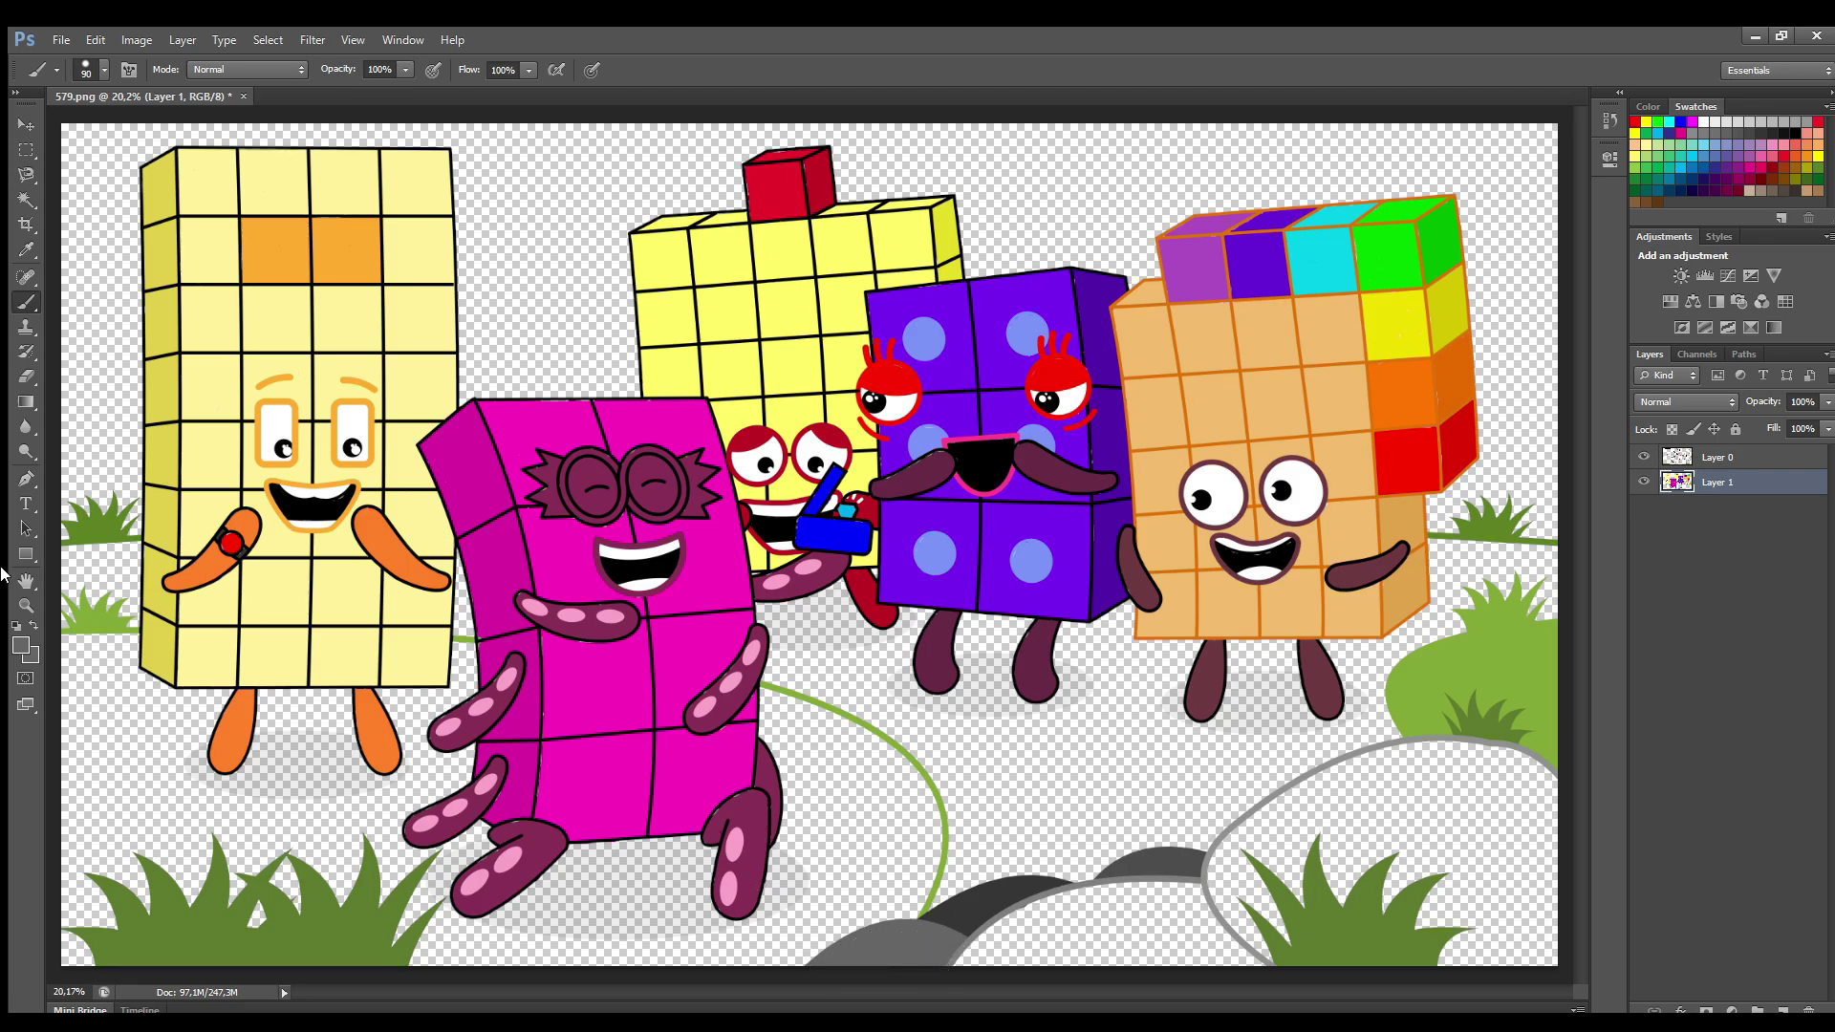
{"action": "left_click", "coordinate": [1086, 884], "text": "alt"}
{"action": "left_click_drag", "start_coordinate": [976, 943], "coordinate": [992, 951]}
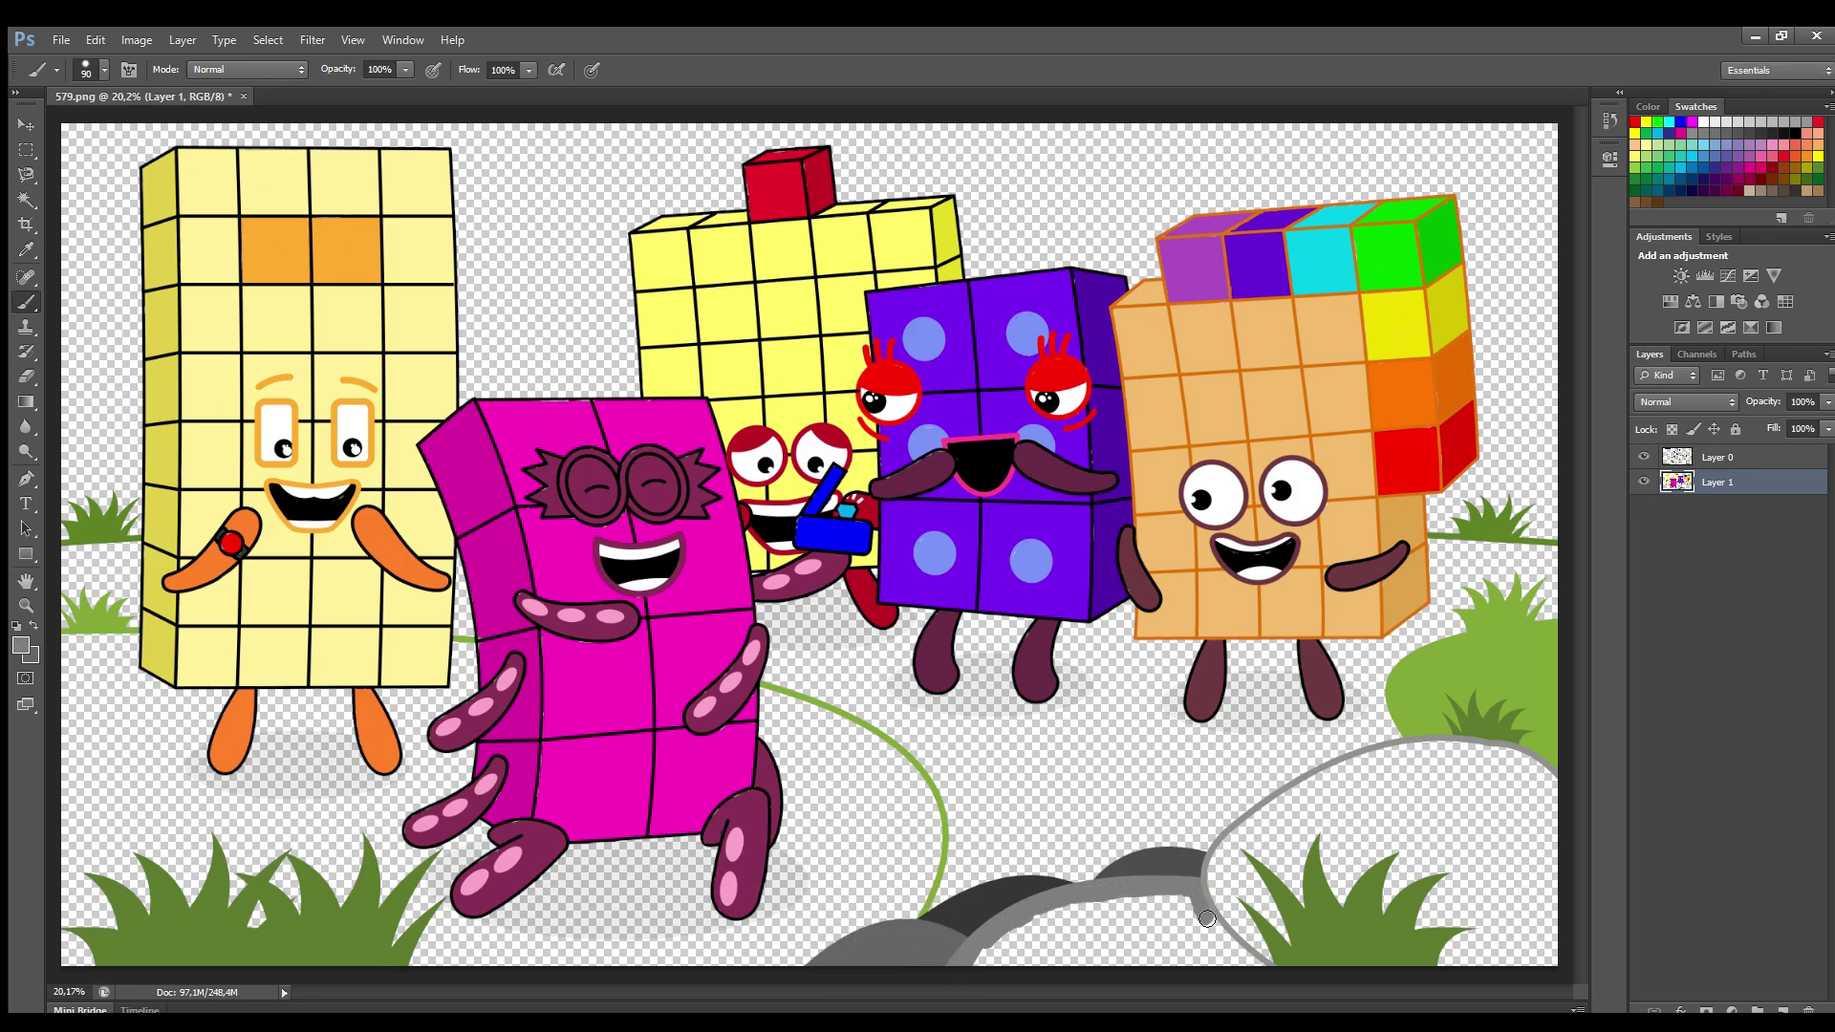
{"action": "mouse_move", "coordinate": [1185, 958]}
{"action": "left_mouse_down"}
{"action": "mouse_move", "coordinate": [992, 969]}
{"action": "mouse_move", "coordinate": [1050, 916]}
{"action": "mouse_move", "coordinate": [1202, 928]}
{"action": "mouse_move", "coordinate": [1050, 942]}
{"action": "mouse_move", "coordinate": [1082, 912]}
{"action": "mouse_move", "coordinate": [1218, 934]}
{"action": "mouse_move", "coordinate": [1226, 862]}
{"action": "mouse_move", "coordinate": [1300, 801]}
{"action": "mouse_move", "coordinate": [1379, 765]}
{"action": "mouse_move", "coordinate": [1473, 756]}
{"action": "mouse_move", "coordinate": [1553, 798]}
{"action": "mouse_move", "coordinate": [1559, 950]}
{"action": "mouse_move", "coordinate": [1277, 954]}
{"action": "mouse_move", "coordinate": [1248, 857]}
{"action": "mouse_move", "coordinate": [1472, 782]}
{"action": "mouse_move", "coordinate": [1265, 910]}
{"action": "mouse_move", "coordinate": [1303, 872]}
{"action": "mouse_move", "coordinate": [1462, 825]}
{"action": "mouse_move", "coordinate": [1395, 868]}
{"action": "mouse_move", "coordinate": [1549, 866]}
{"action": "mouse_move", "coordinate": [1510, 903]}
{"action": "left_mouse_up"}
{"action": "key", "text": "i"}
{"action": "key", "text": "b"}
Add a new layer beneath Layer 1 and paint the back ground area behind the characters with the dark green of the grass
{"action": "left_click", "coordinate": [1781, 1010]}
{"action": "key", "text": "i"}
{"action": "left_click", "coordinate": [108, 522]}
{"action": "key", "text": "b"}
{"action": "left_click_drag", "start_coordinate": [82, 549], "coordinate": [137, 593]}
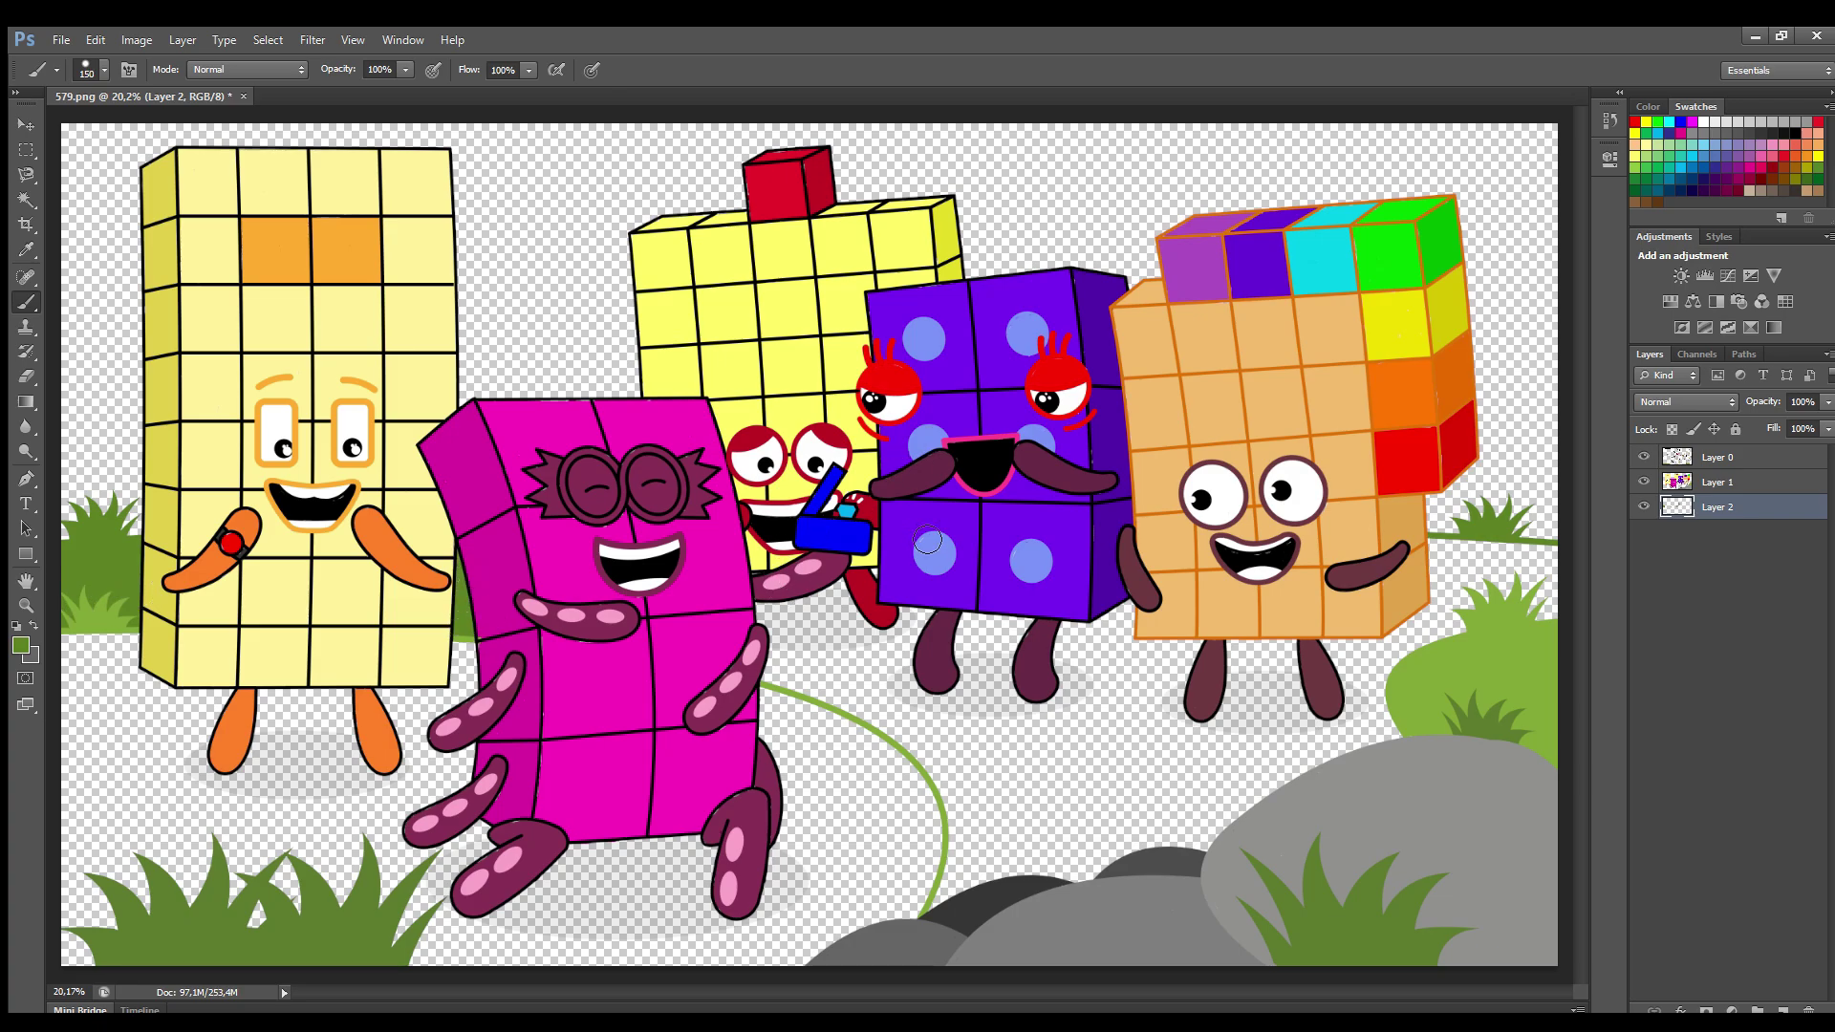
{"action": "mouse_move", "coordinate": [1428, 540]}
{"action": "left_mouse_down"}
{"action": "mouse_move", "coordinate": [1520, 553]}
{"action": "mouse_move", "coordinate": [1376, 690]}
{"action": "mouse_move", "coordinate": [1116, 858]}
{"action": "mouse_move", "coordinate": [956, 905]}
{"action": "mouse_move", "coordinate": [960, 803]}
{"action": "mouse_move", "coordinate": [899, 726]}
{"action": "mouse_move", "coordinate": [750, 629]}
{"action": "mouse_move", "coordinate": [638, 475]}
{"action": "left_mouse_up"}
{"action": "key", "text": "bracketright"}
{"action": "mouse_move", "coordinate": [885, 538]}
{"action": "left_mouse_down"}
{"action": "mouse_move", "coordinate": [1045, 648]}
{"action": "mouse_move", "coordinate": [856, 685]}
{"action": "mouse_move", "coordinate": [1403, 641]}
{"action": "mouse_move", "coordinate": [1519, 586]}
{"action": "mouse_move", "coordinate": [1186, 614]}
{"action": "mouse_move", "coordinate": [1373, 676]}
{"action": "mouse_move", "coordinate": [884, 703]}
{"action": "mouse_move", "coordinate": [1259, 709]}
{"action": "mouse_move", "coordinate": [1200, 701]}
{"action": "mouse_move", "coordinate": [1307, 736]}
{"action": "mouse_move", "coordinate": [975, 739]}
{"action": "mouse_move", "coordinate": [989, 854]}
{"action": "mouse_move", "coordinate": [1100, 859]}
{"action": "mouse_move", "coordinate": [1292, 768]}
{"action": "mouse_move", "coordinate": [1102, 763]}
{"action": "mouse_move", "coordinate": [1101, 800]}
{"action": "mouse_move", "coordinate": [1181, 826]}
{"action": "left_mouse_up"}
Paint the front ground area inside the curved path line with the light green of the bush outline
{"action": "key", "text": "i"}
{"action": "left_click", "coordinate": [81, 642]}
{"action": "key", "text": "b"}
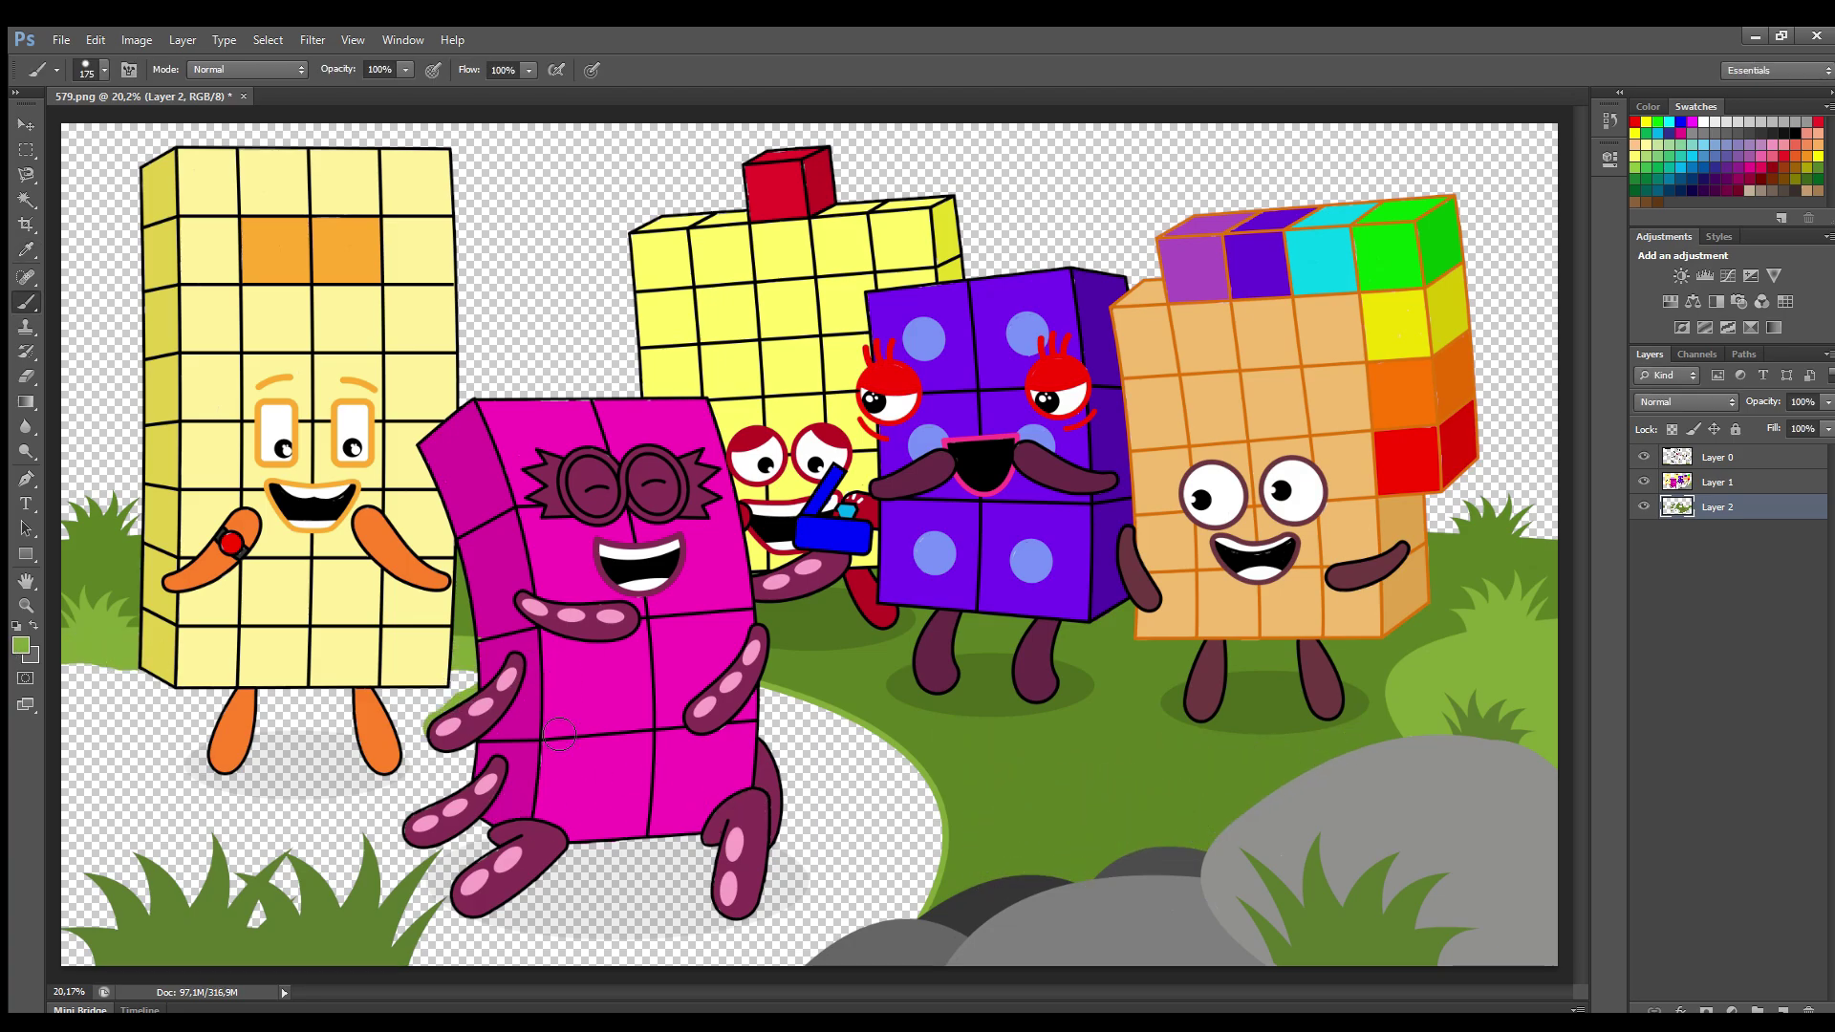
{"action": "mouse_move", "coordinate": [803, 717]}
{"action": "left_mouse_down"}
{"action": "mouse_move", "coordinate": [883, 764]}
{"action": "mouse_move", "coordinate": [936, 841]}
{"action": "mouse_move", "coordinate": [922, 909]}
{"action": "mouse_move", "coordinate": [597, 972]}
{"action": "mouse_move", "coordinate": [378, 949]}
{"action": "mouse_move", "coordinate": [309, 968]}
{"action": "mouse_move", "coordinate": [87, 921]}
{"action": "mouse_move", "coordinate": [86, 727]}
{"action": "mouse_move", "coordinate": [461, 714]}
{"action": "mouse_move", "coordinate": [461, 902]}
{"action": "mouse_move", "coordinate": [647, 863]}
{"action": "mouse_move", "coordinate": [774, 886]}
{"action": "mouse_move", "coordinate": [825, 765]}
{"action": "mouse_move", "coordinate": [922, 880]}
{"action": "mouse_move", "coordinate": [879, 910]}
{"action": "mouse_move", "coordinate": [832, 889]}
{"action": "mouse_move", "coordinate": [616, 889]}
{"action": "mouse_move", "coordinate": [480, 941]}
{"action": "mouse_move", "coordinate": [713, 962]}
{"action": "mouse_move", "coordinate": [390, 914]}
{"action": "mouse_move", "coordinate": [484, 832]}
{"action": "mouse_move", "coordinate": [289, 925]}
{"action": "mouse_move", "coordinate": [116, 817]}
{"action": "mouse_move", "coordinate": [240, 735]}
{"action": "mouse_move", "coordinate": [412, 781]}
{"action": "mouse_move", "coordinate": [138, 755]}
{"action": "mouse_move", "coordinate": [181, 818]}
{"action": "mouse_move", "coordinate": [273, 795]}
{"action": "mouse_move", "coordinate": [292, 899]}
{"action": "left_mouse_up"}
{"action": "key", "text": "]"}
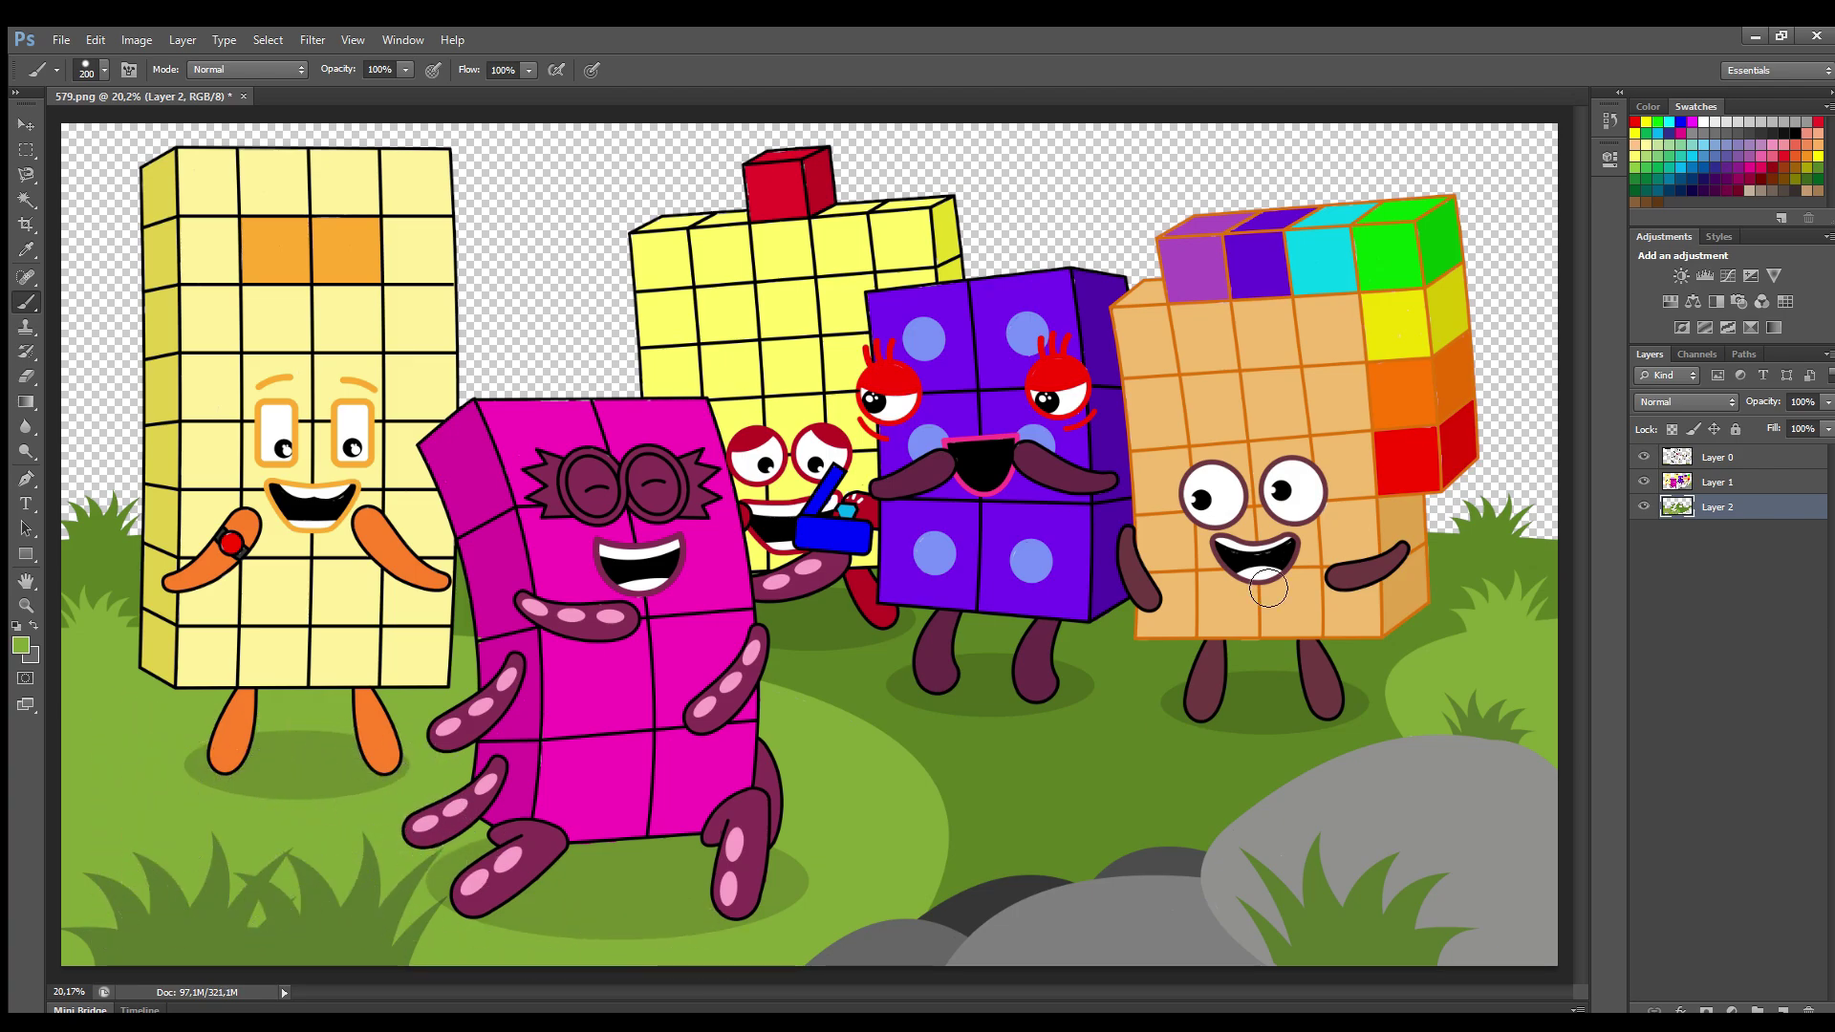
Add a new layer beneath Layer 2 and paint the whole sky behind the characters light blue
{"action": "left_click", "coordinate": [1786, 1010]}
{"action": "left_click_drag", "start_coordinate": [1720, 507], "coordinate": [1720, 544]}
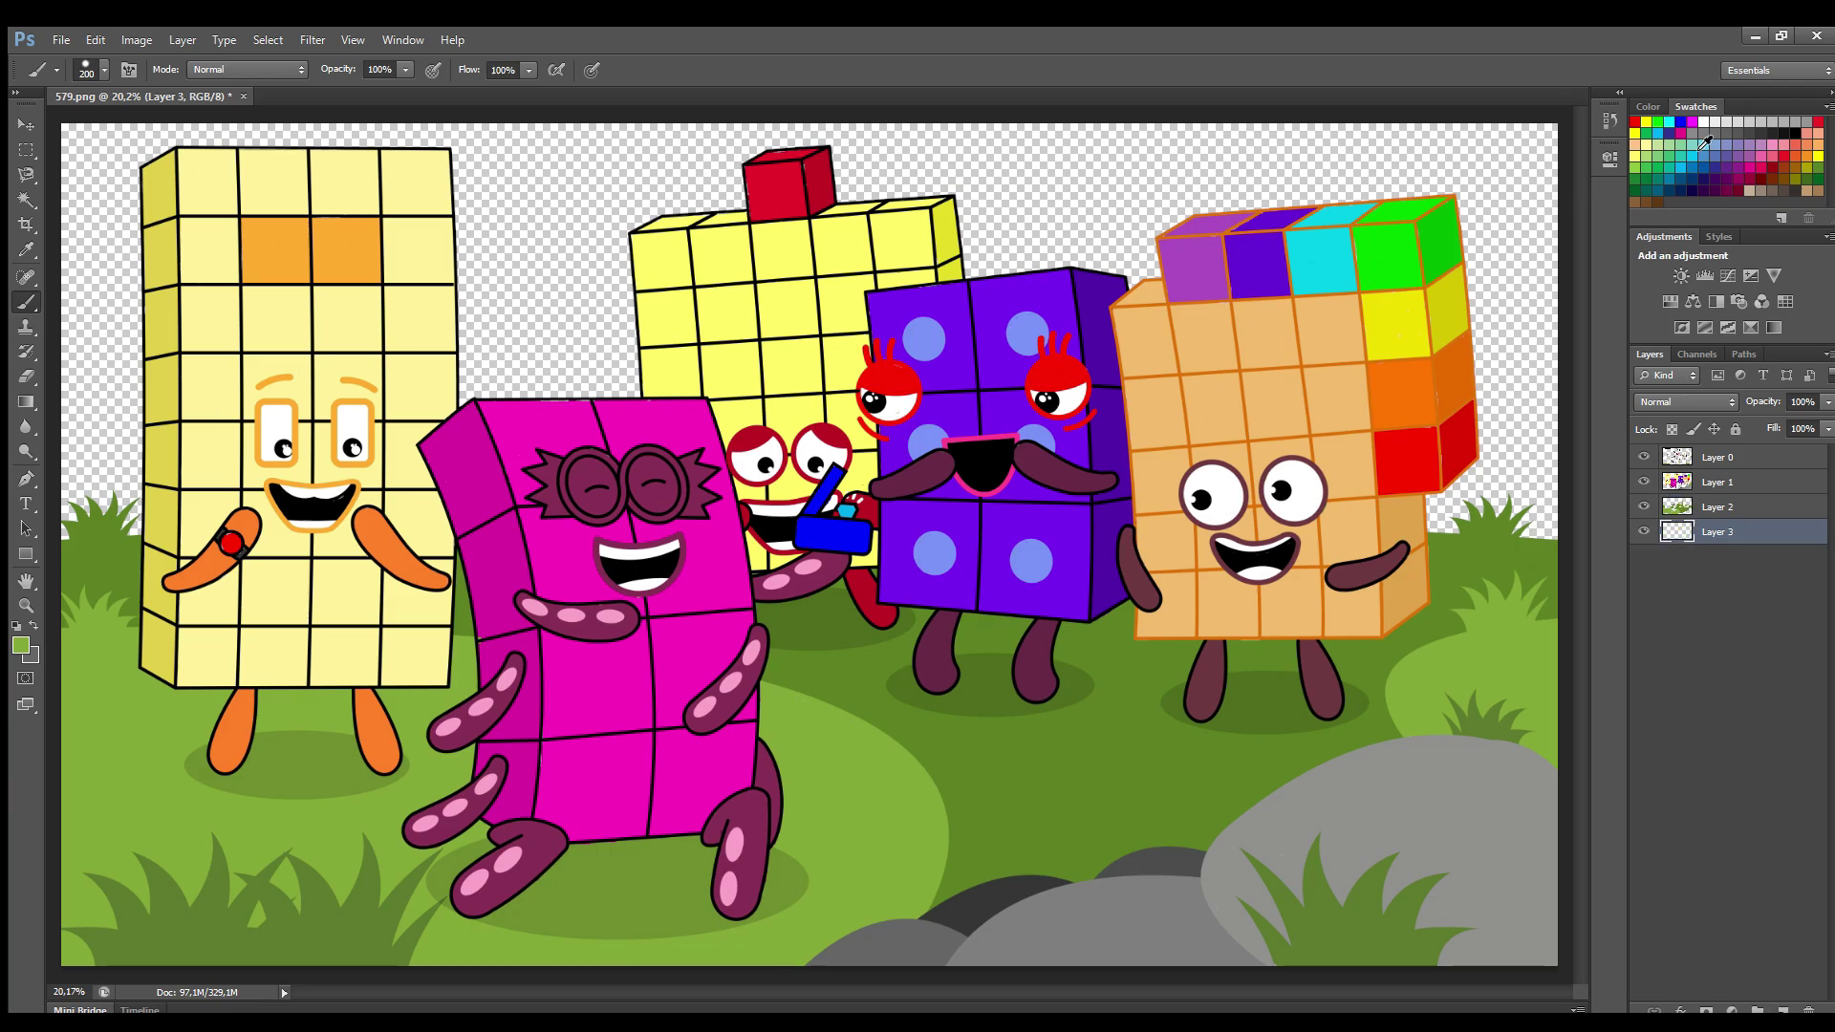
{"action": "left_click", "coordinate": [21, 646]}
{"action": "left_click", "coordinate": [276, 765]}
{"action": "key", "text": "Return"}
{"action": "mouse_move", "coordinate": [160, 532]}
{"action": "left_mouse_down"}
{"action": "mouse_move", "coordinate": [161, 484]}
{"action": "mouse_move", "coordinate": [80, 453]}
{"action": "mouse_move", "coordinate": [357, 523]}
{"action": "mouse_move", "coordinate": [149, 344]}
{"action": "mouse_move", "coordinate": [81, 145]}
{"action": "mouse_move", "coordinate": [118, 386]}
{"action": "mouse_move", "coordinate": [106, 435]}
{"action": "left_mouse_up"}
{"action": "key", "text": "bracketright"}
{"action": "mouse_move", "coordinate": [158, 153]}
{"action": "left_mouse_down"}
{"action": "mouse_move", "coordinate": [481, 154]}
{"action": "mouse_move", "coordinate": [621, 382]}
{"action": "mouse_move", "coordinate": [755, 172]}
{"action": "mouse_move", "coordinate": [975, 239]}
{"action": "mouse_move", "coordinate": [1430, 221]}
{"action": "mouse_move", "coordinate": [1510, 536]}
{"action": "mouse_move", "coordinate": [1529, 507]}
{"action": "mouse_move", "coordinate": [1549, 220]}
{"action": "mouse_move", "coordinate": [1514, 191]}
{"action": "mouse_move", "coordinate": [1016, 151]}
{"action": "mouse_move", "coordinate": [1155, 194]}
{"action": "mouse_move", "coordinate": [1013, 256]}
{"action": "mouse_move", "coordinate": [565, 164]}
{"action": "mouse_move", "coordinate": [499, 300]}
{"action": "mouse_move", "coordinate": [554, 277]}
{"action": "mouse_move", "coordinate": [507, 277]}
{"action": "left_mouse_up"}
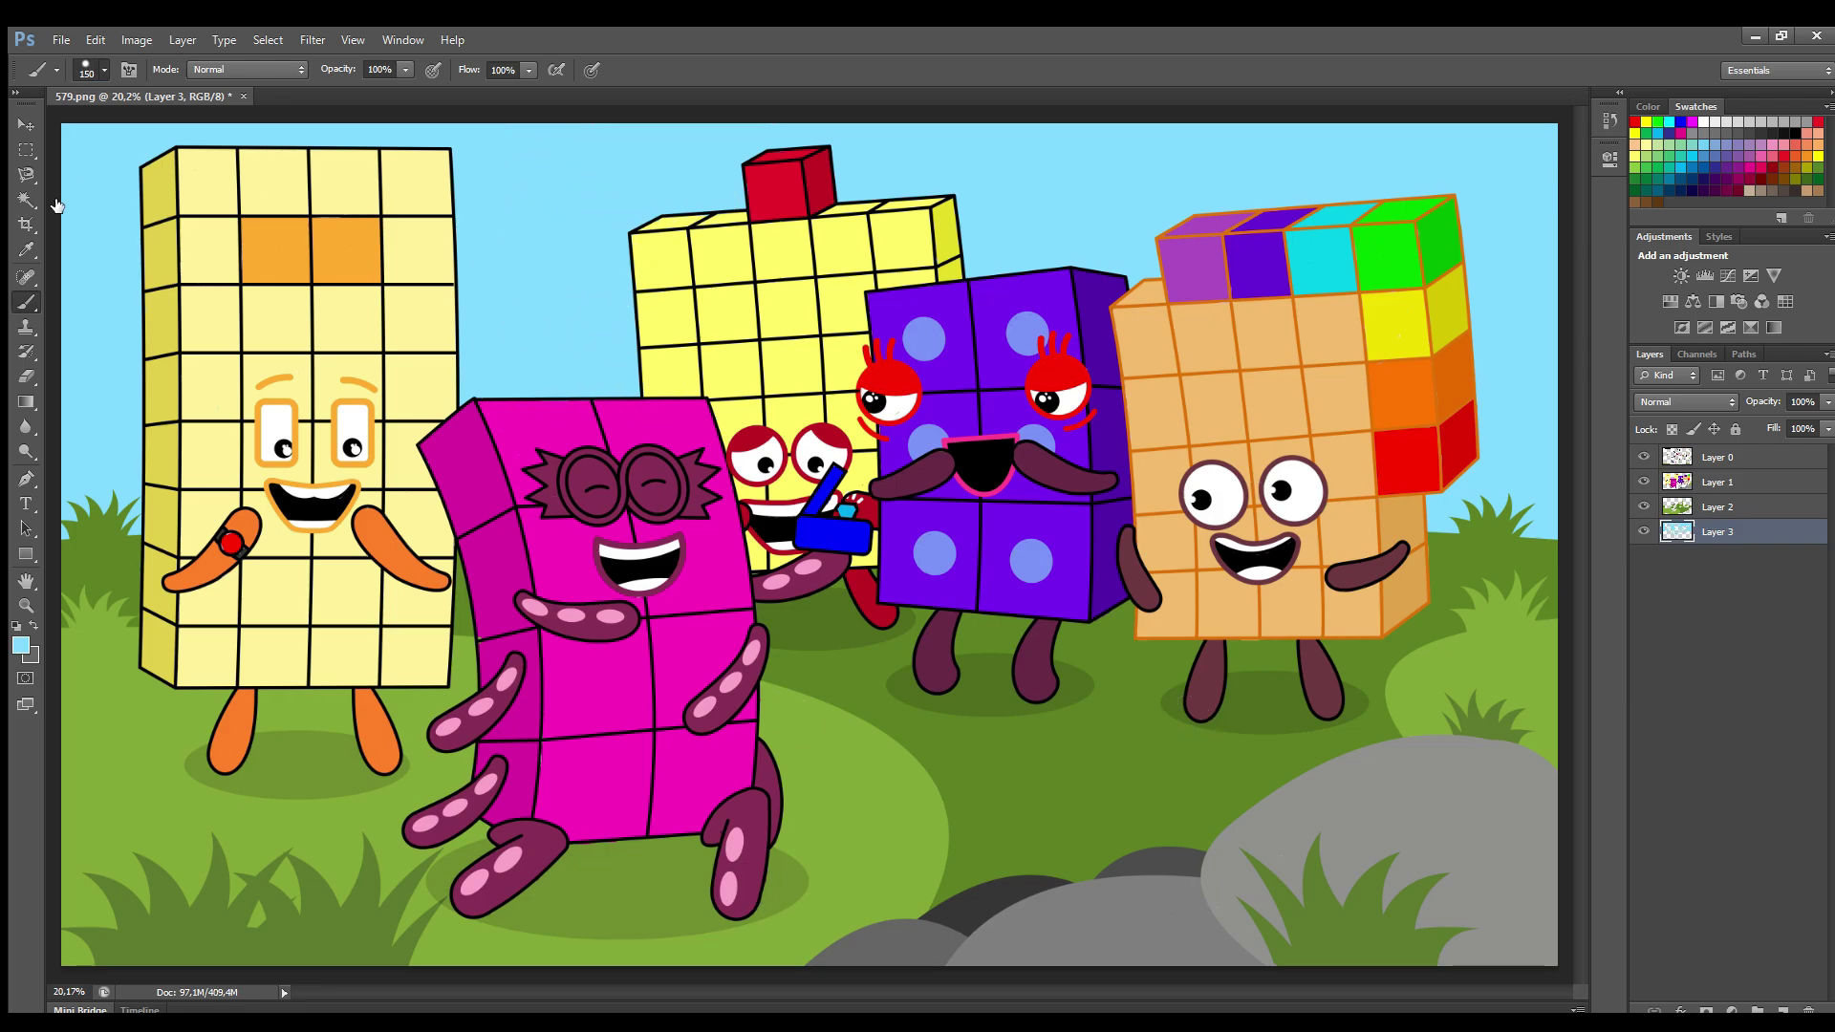
Paint soft pale blue clouds across the sky with a 300-size soft brush
{"action": "left_click", "coordinate": [21, 645]}
{"action": "left_click", "coordinate": [696, 770]}
{"action": "mouse_move", "coordinate": [1549, 138]}
{"action": "left_mouse_down"}
{"action": "mouse_move", "coordinate": [1529, 188]}
{"action": "mouse_move", "coordinate": [1511, 181]}
{"action": "mouse_move", "coordinate": [1529, 231]}
{"action": "left_mouse_up"}
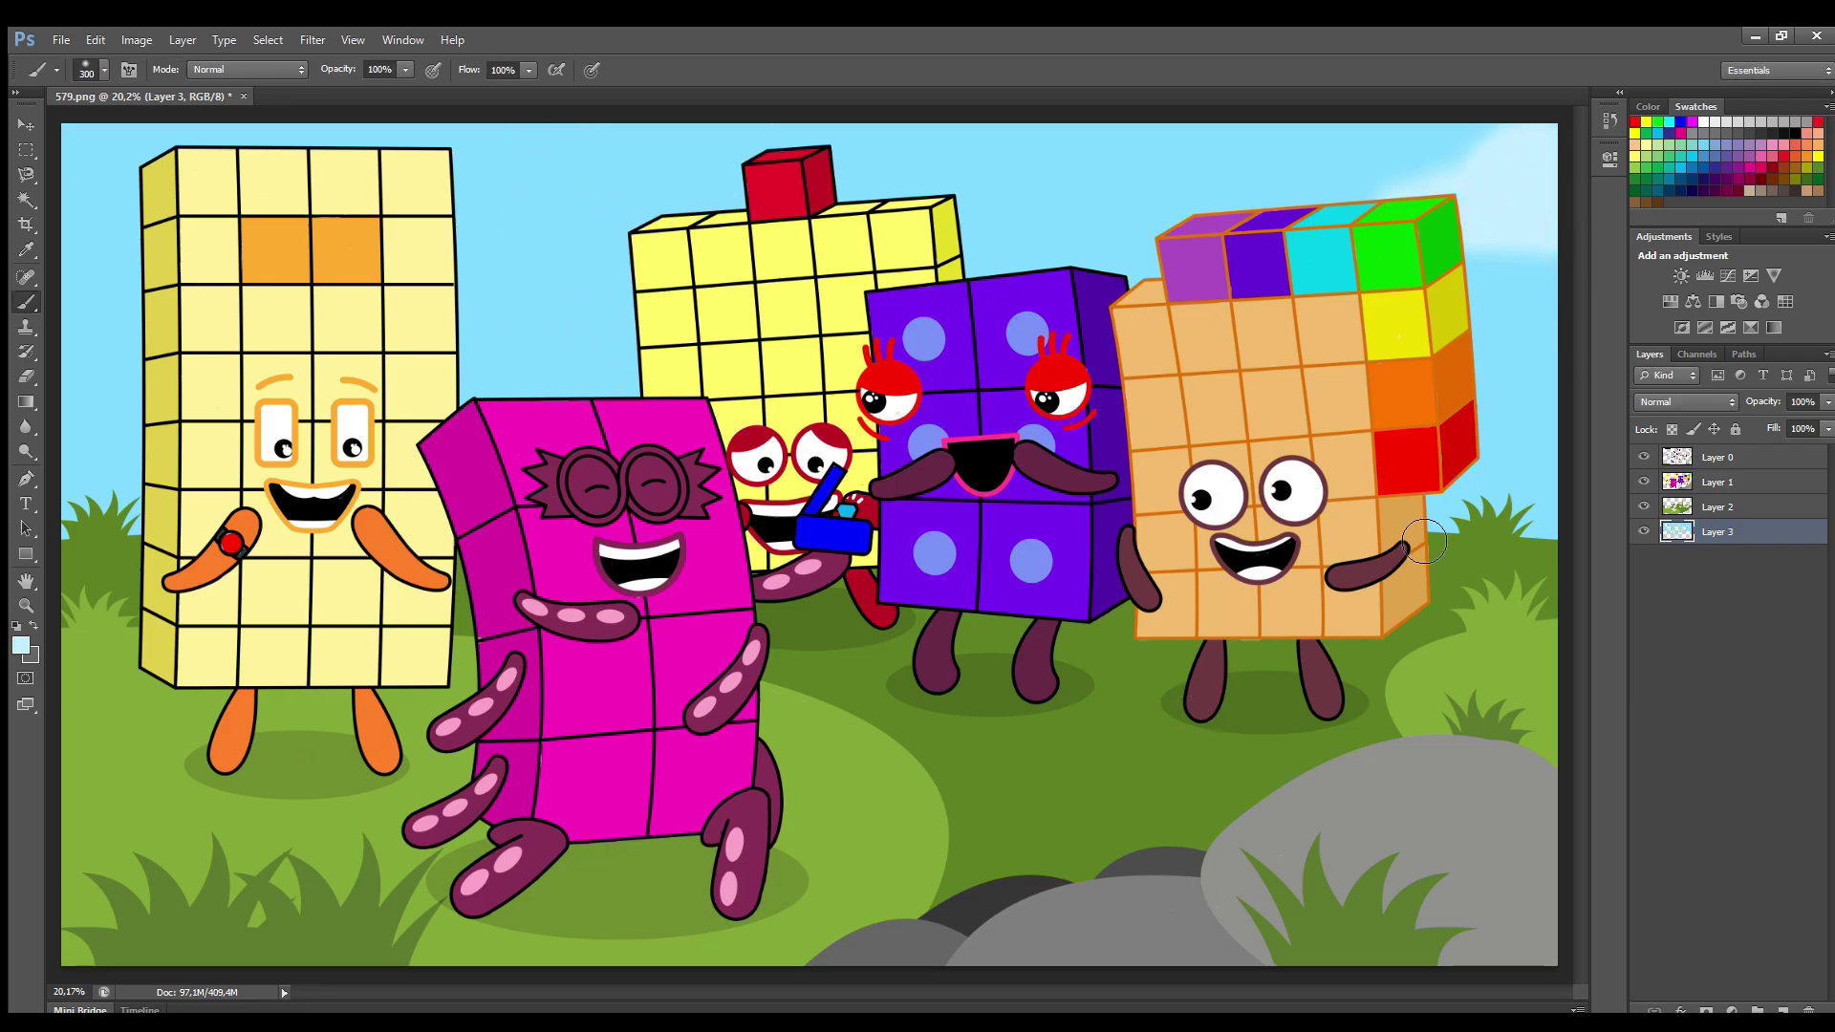
{"action": "mouse_move", "coordinate": [184, 156]}
{"action": "left_mouse_down"}
{"action": "mouse_move", "coordinate": [606, 336]}
{"action": "mouse_move", "coordinate": [439, 348]}
{"action": "mouse_move", "coordinate": [1042, 158]}
{"action": "left_mouse_up"}
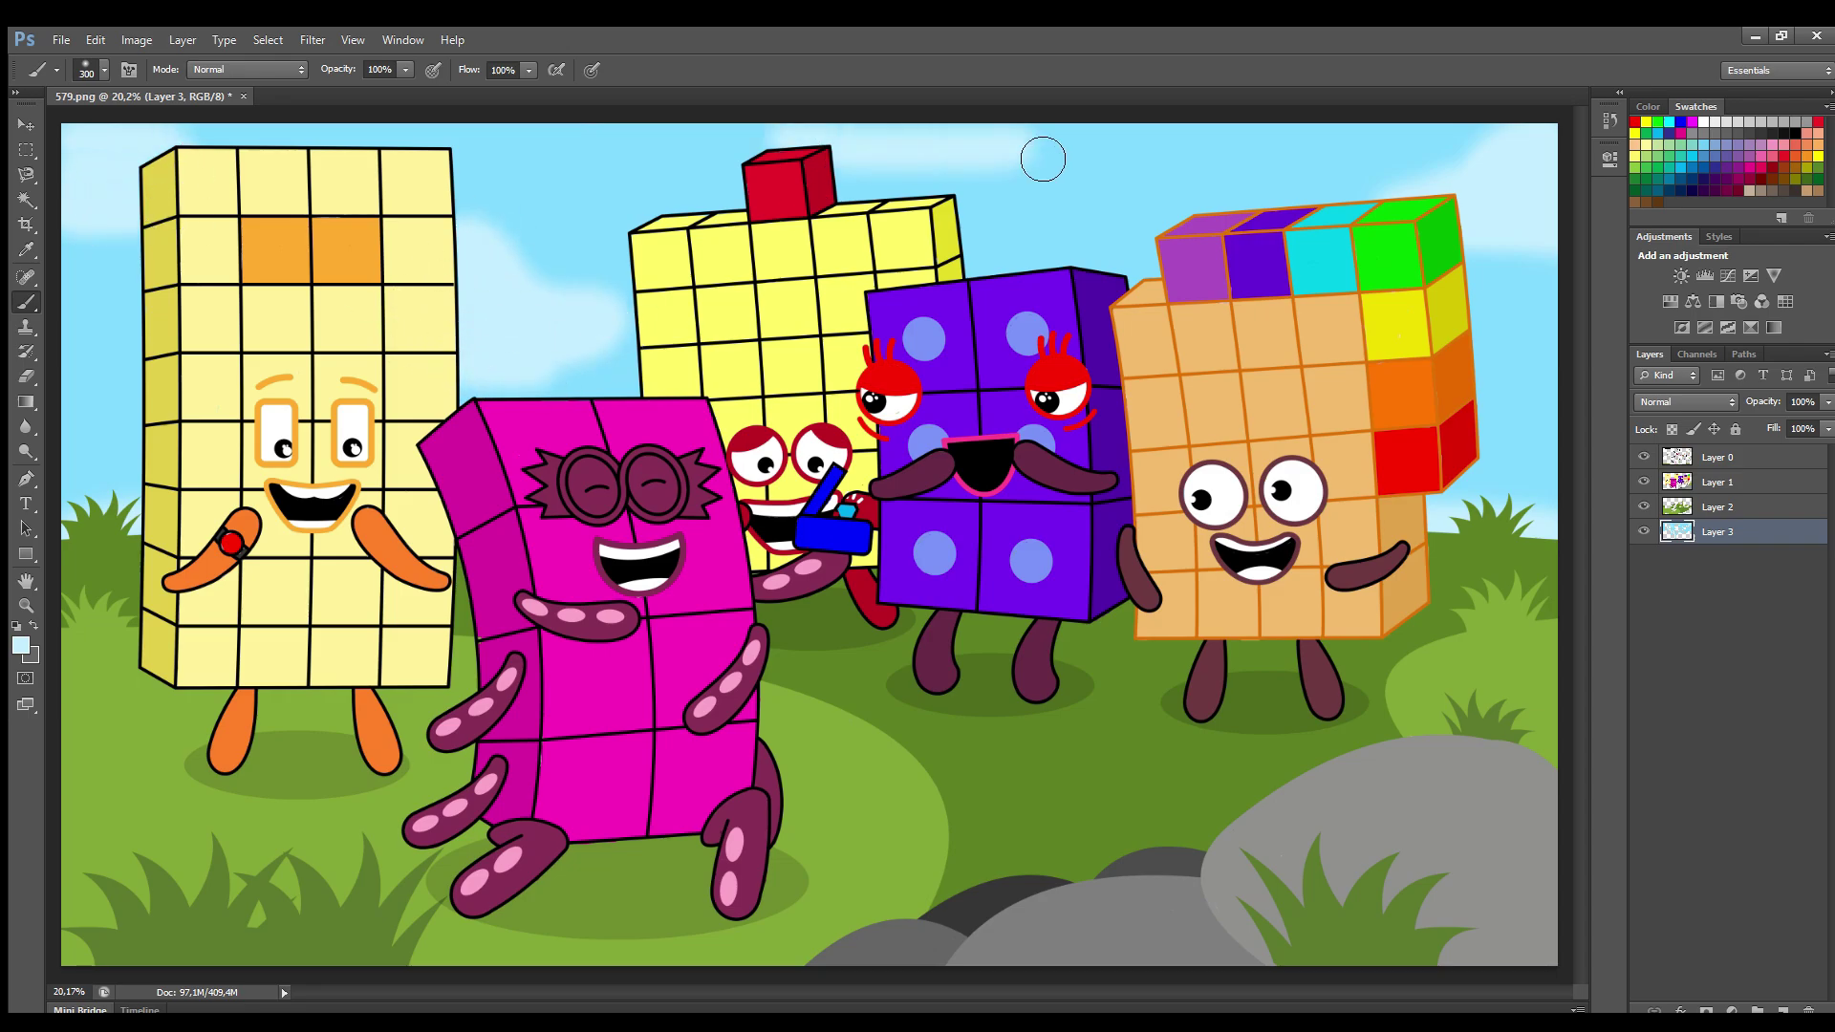
Brighten the clouds with soft white strokes at brush size 250, add small clouds along the sky's upper edge, and deselect the layer
{"action": "key", "text": "bracketleft"}
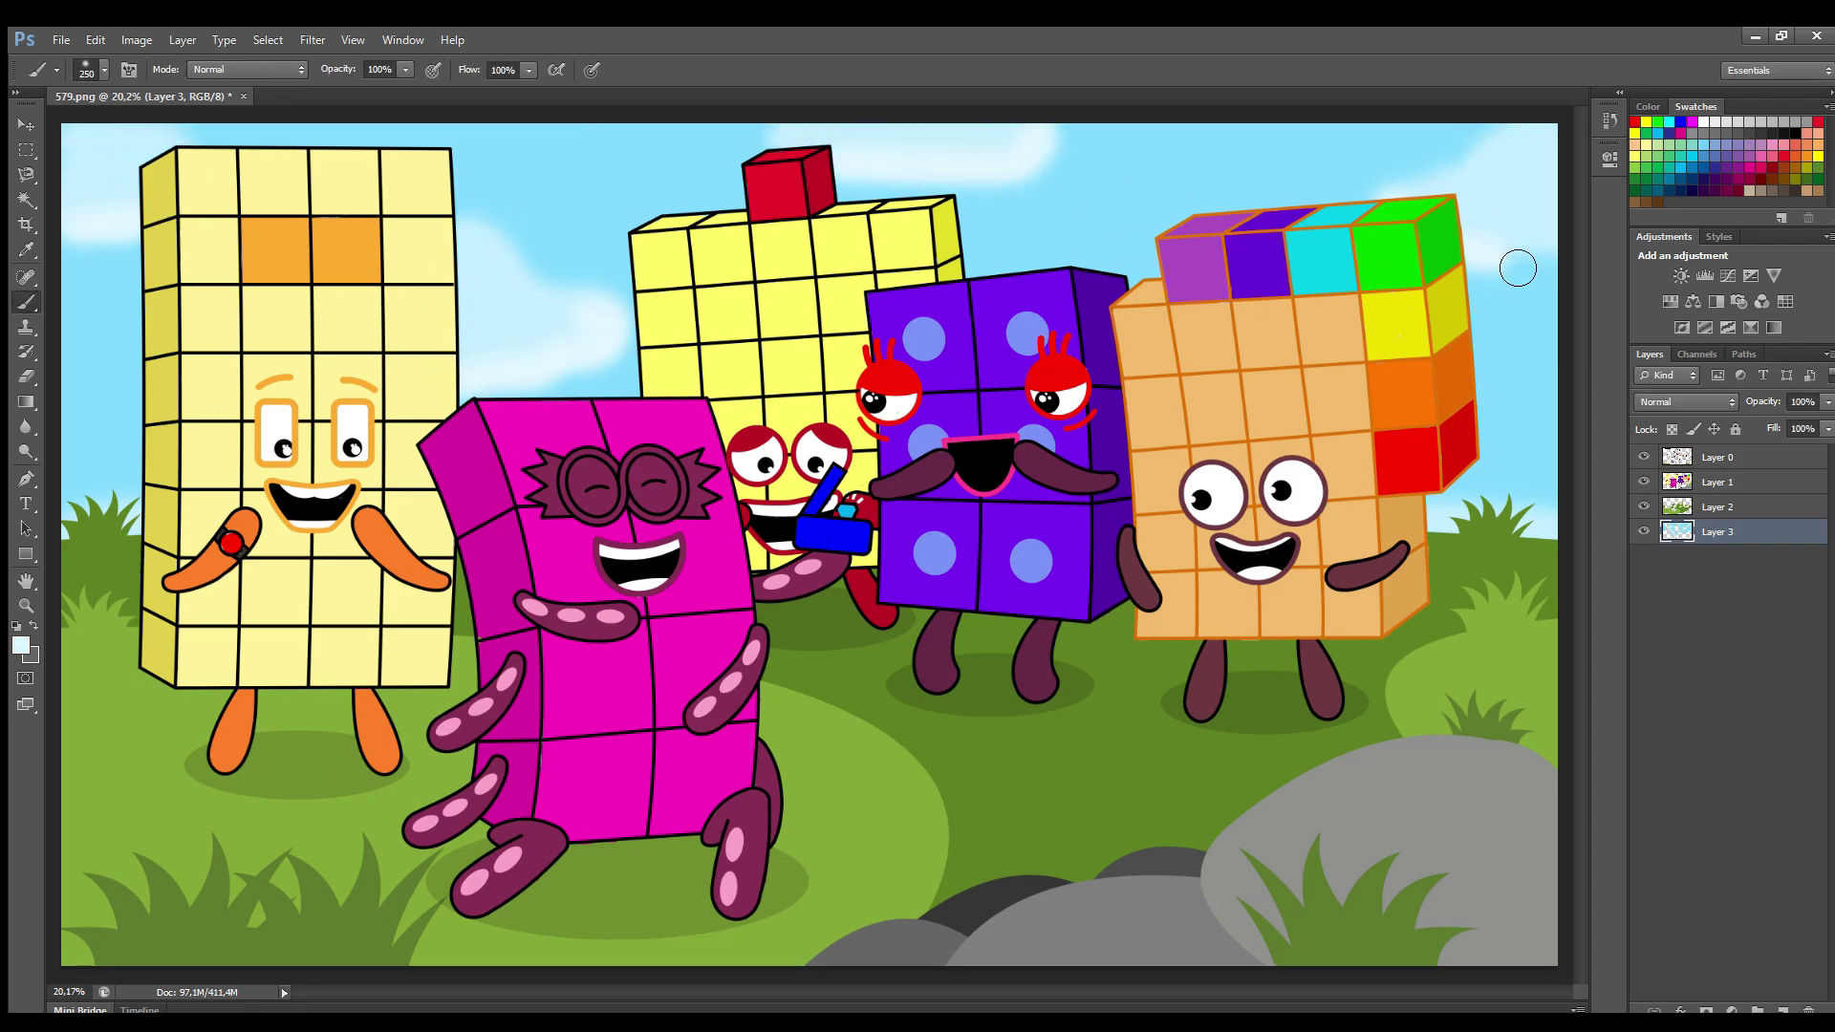
{"action": "mouse_move", "coordinate": [124, 158]}
{"action": "left_mouse_down"}
{"action": "mouse_move", "coordinate": [82, 153]}
{"action": "mouse_move", "coordinate": [1510, 201]}
{"action": "left_mouse_up"}
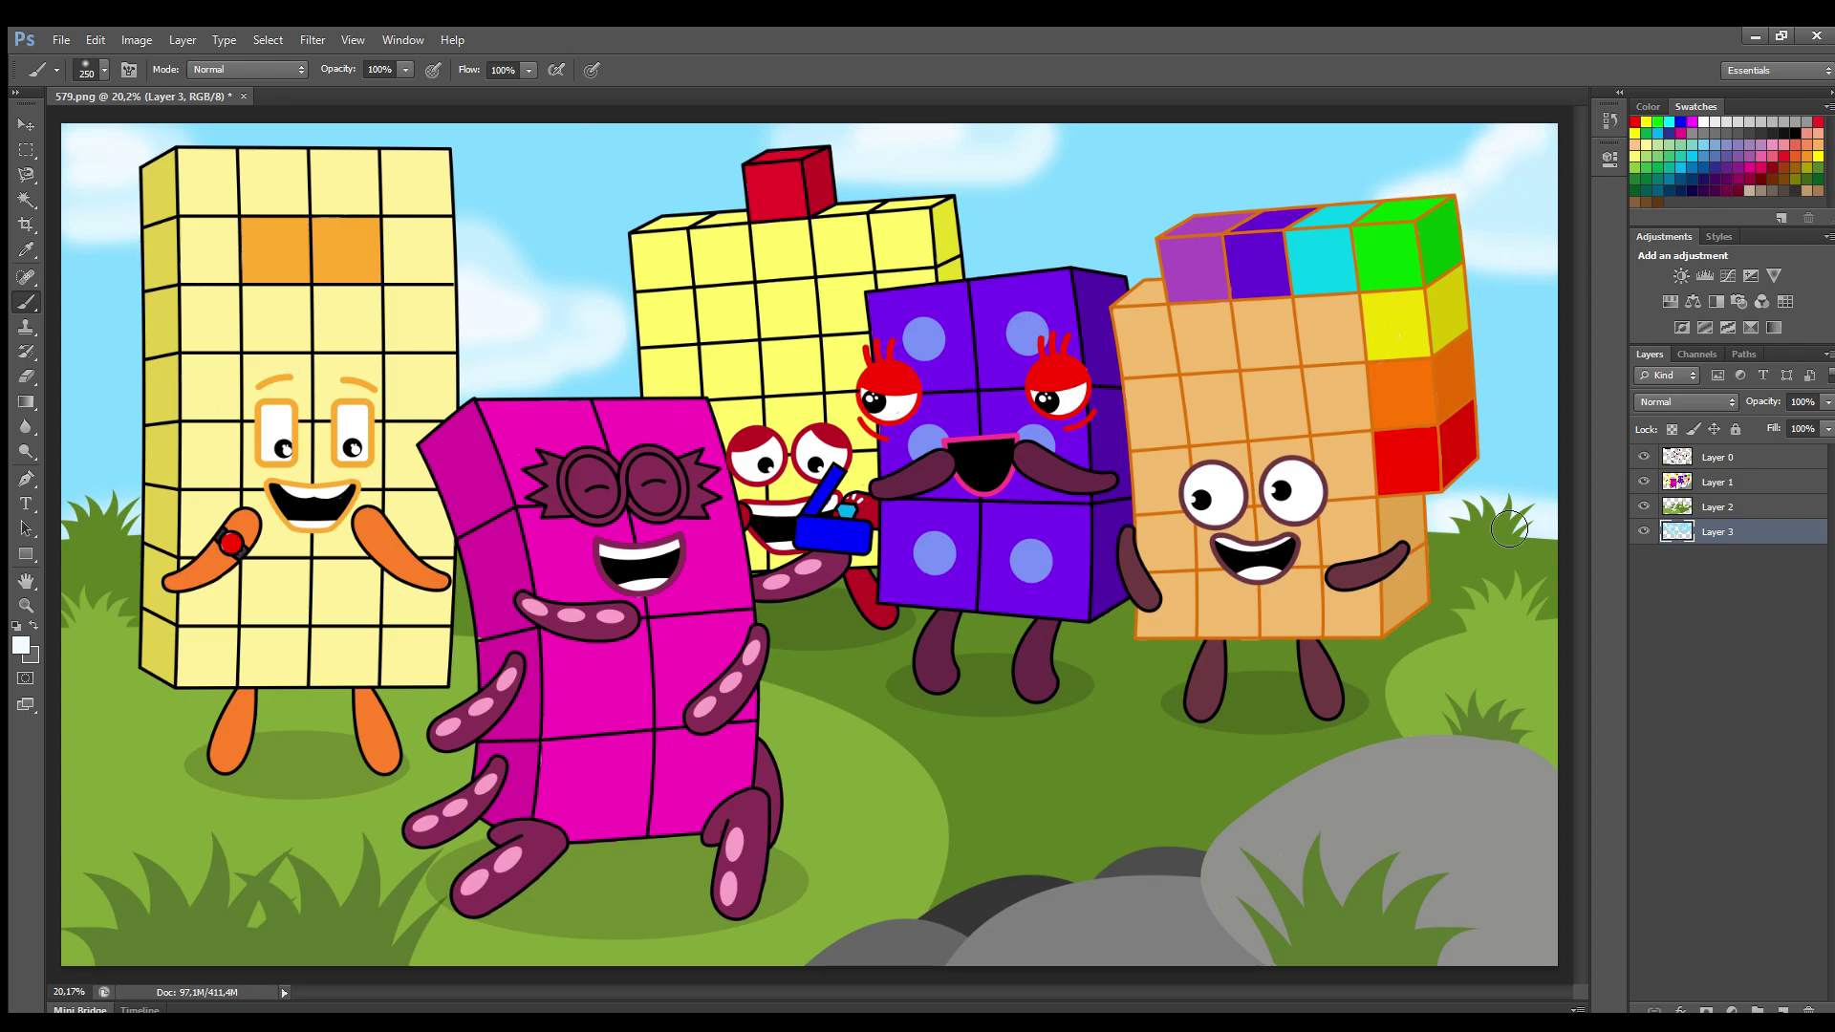
{"action": "mouse_move", "coordinate": [473, 234]}
{"action": "left_mouse_down"}
{"action": "mouse_move", "coordinate": [545, 311]}
{"action": "mouse_move", "coordinate": [597, 311]}
{"action": "left_mouse_up"}
{"action": "left_click_drag", "start_coordinate": [74, 520], "coordinate": [132, 504]}
{"action": "left_click_drag", "start_coordinate": [1119, 124], "coordinate": [1324, 124]}
{"action": "left_click_drag", "start_coordinate": [463, 130], "coordinate": [635, 128]}
{"action": "left_click_drag", "start_coordinate": [851, 176], "coordinate": [1030, 167]}
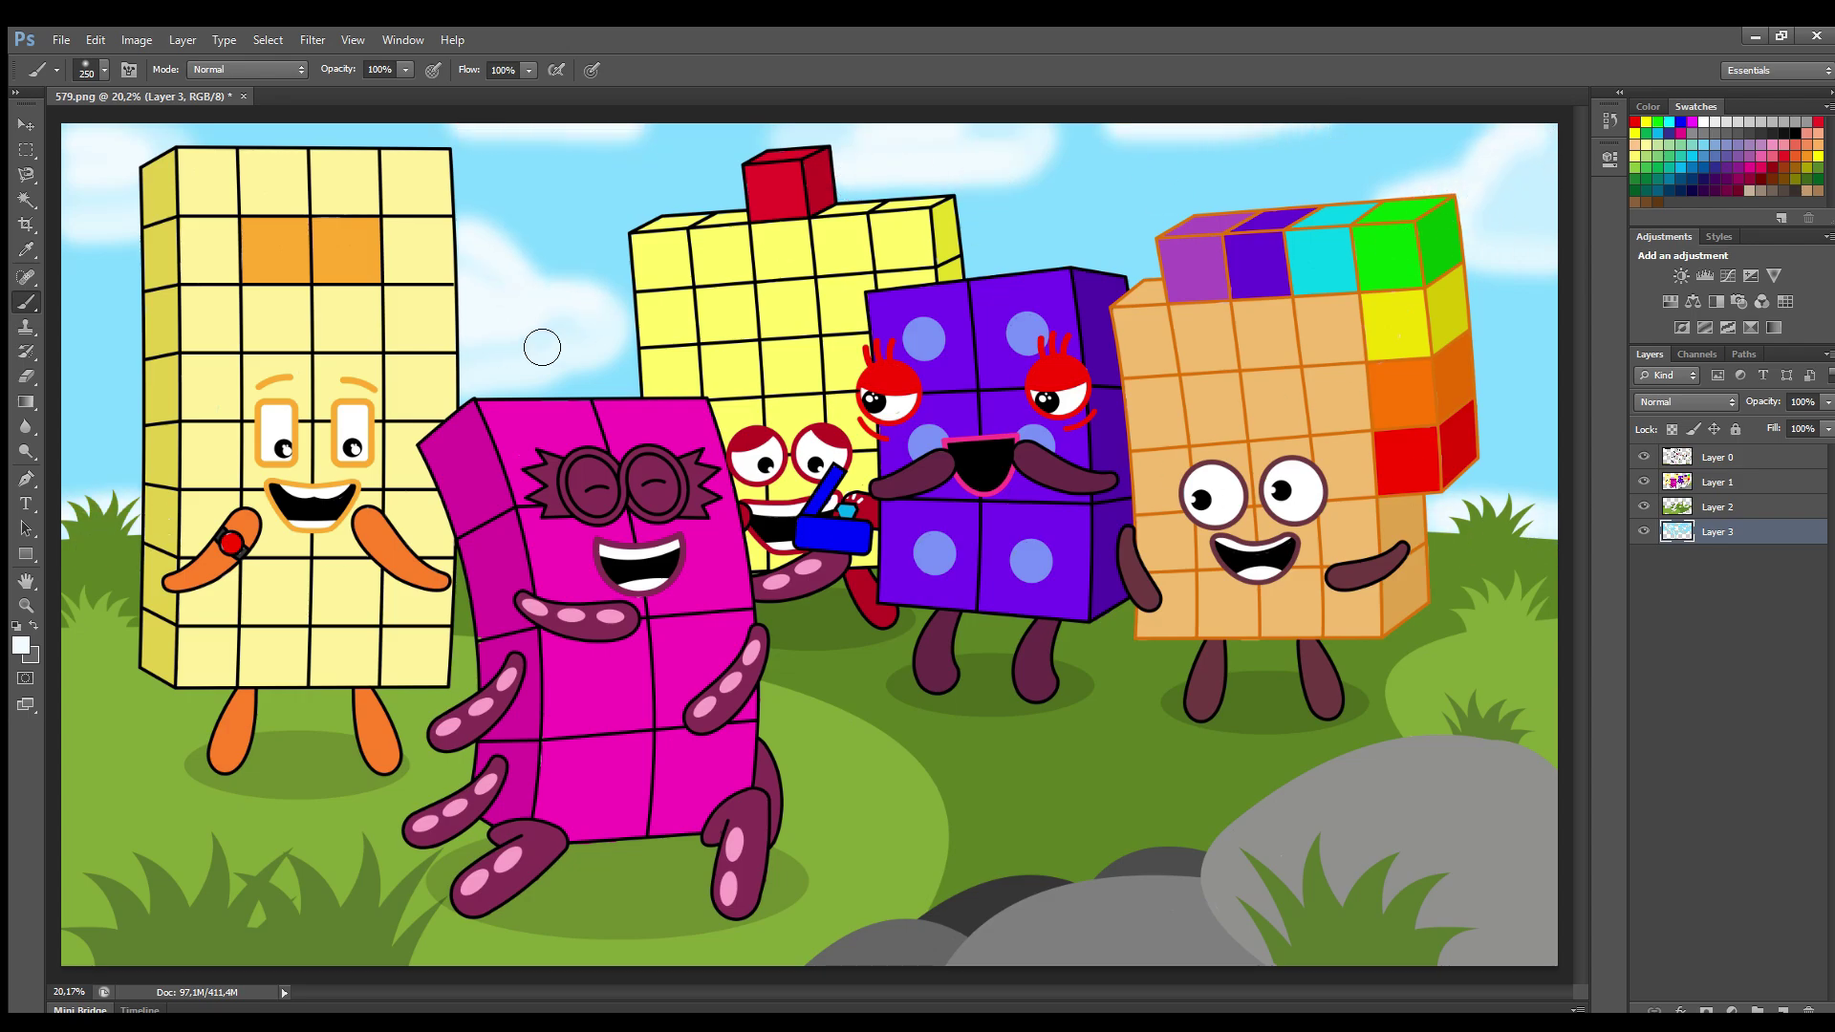
{"action": "left_click", "coordinate": [1694, 621]}
{"action": "key", "text": "v"}
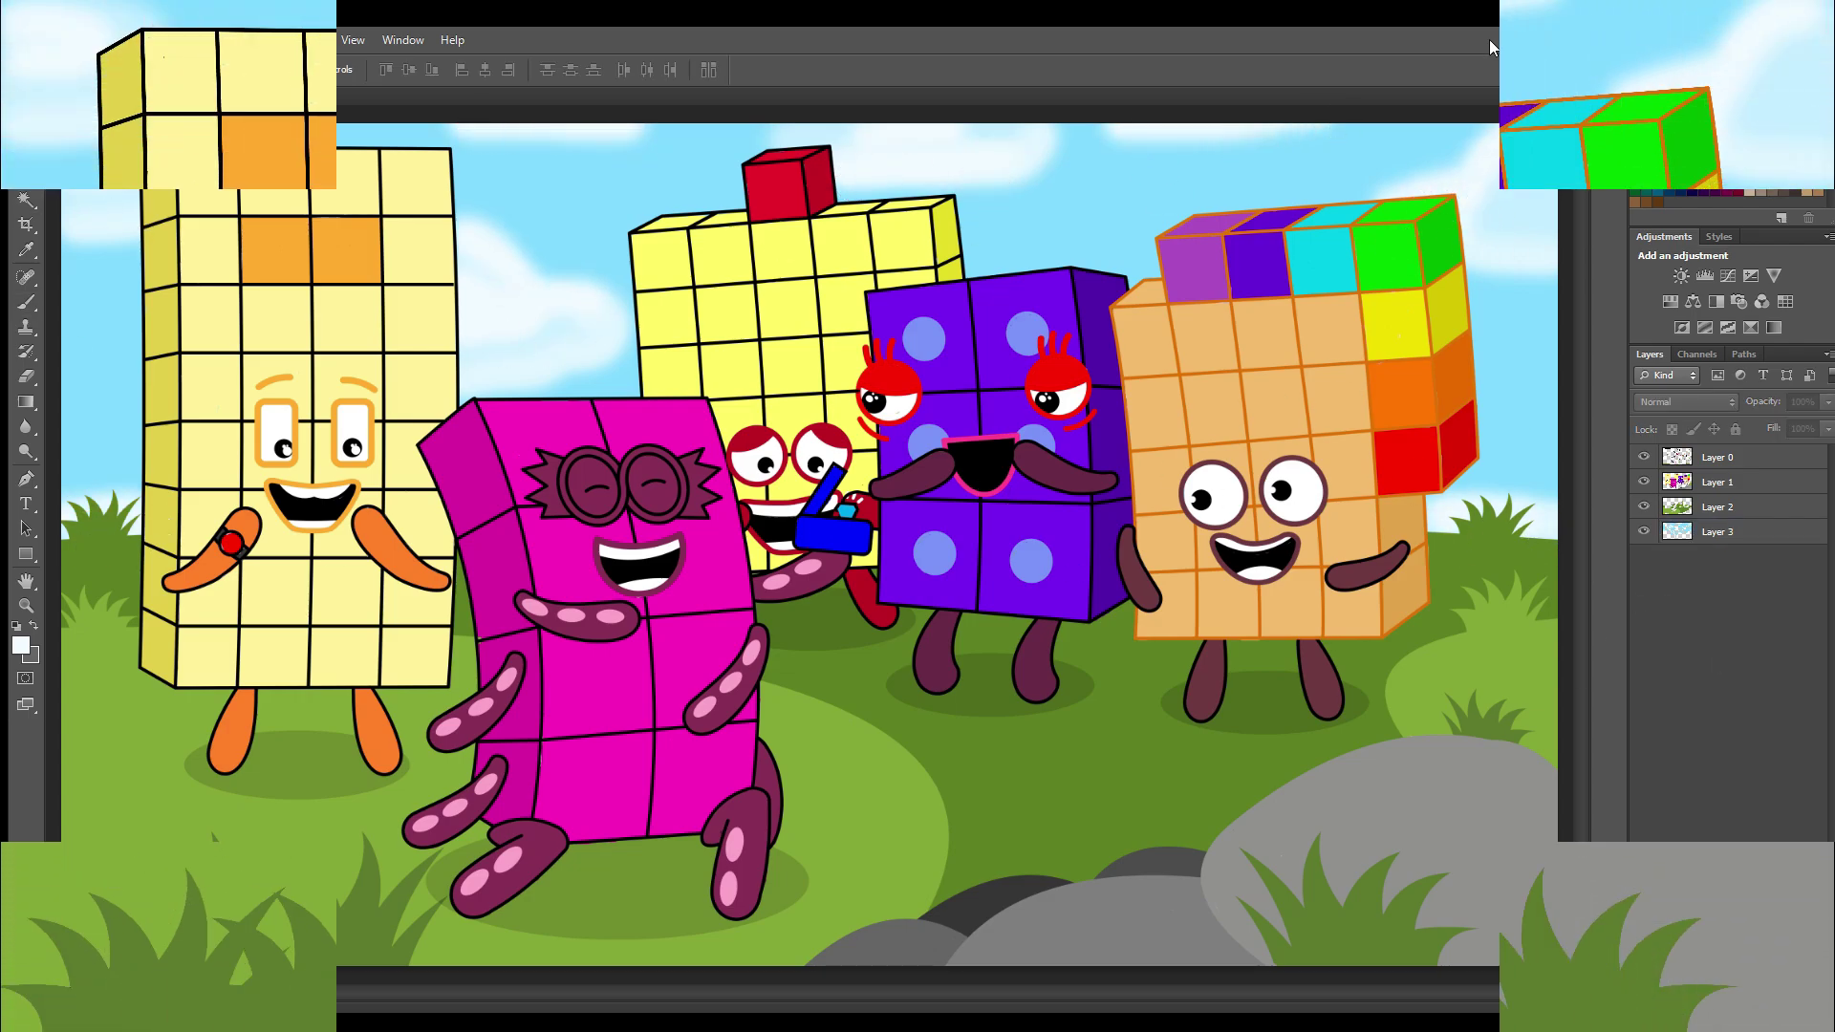